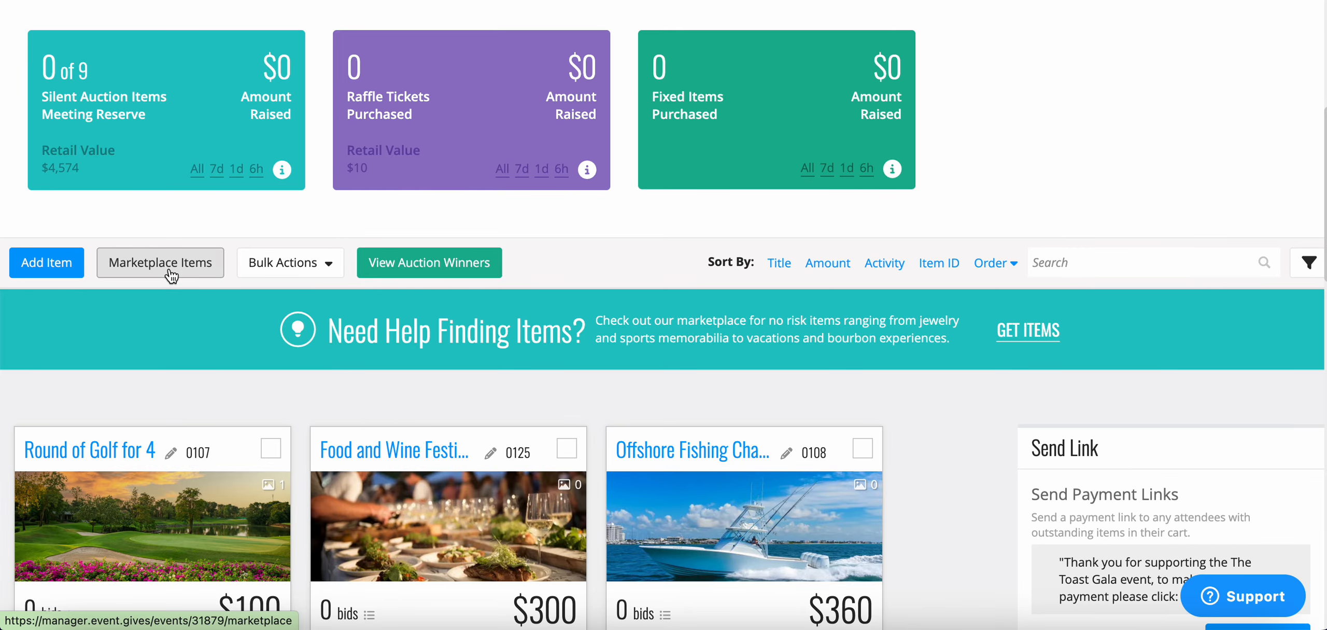
Open the Bulk Actions menu to see Print Item Cards, Import Items, Delete and Reorder.
click(325, 272)
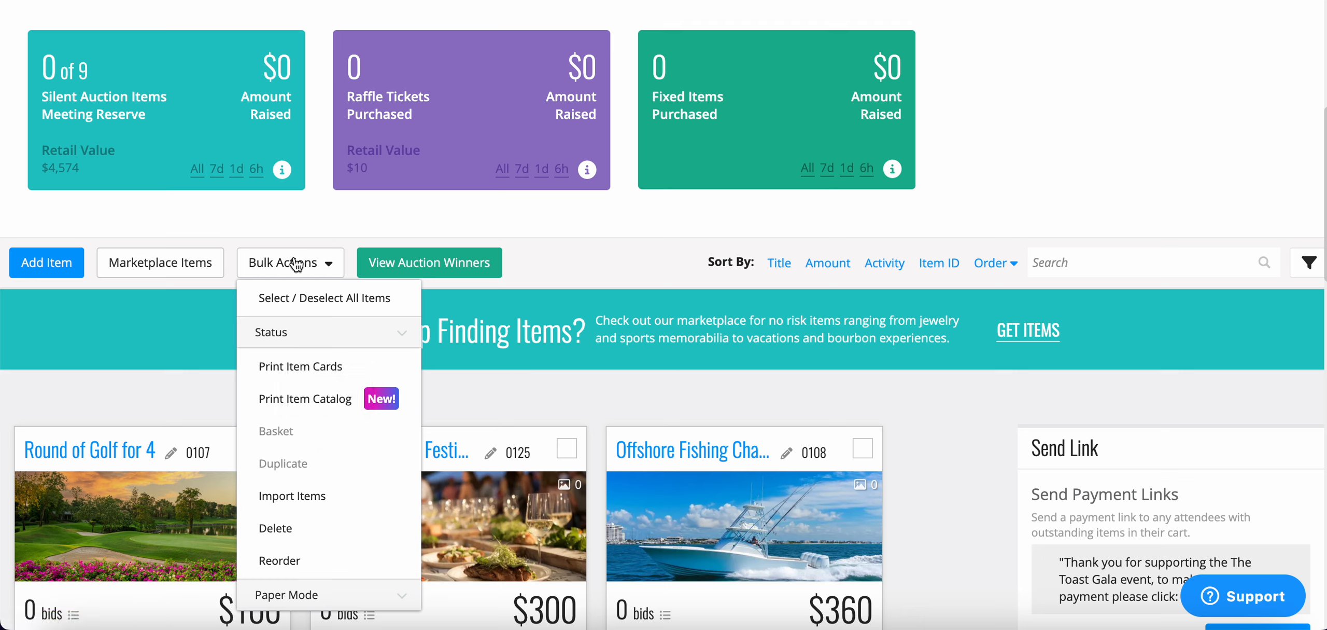
Close the Bulk Actions list and bring the Toast Gala item cards fully into view.
click(622, 256)
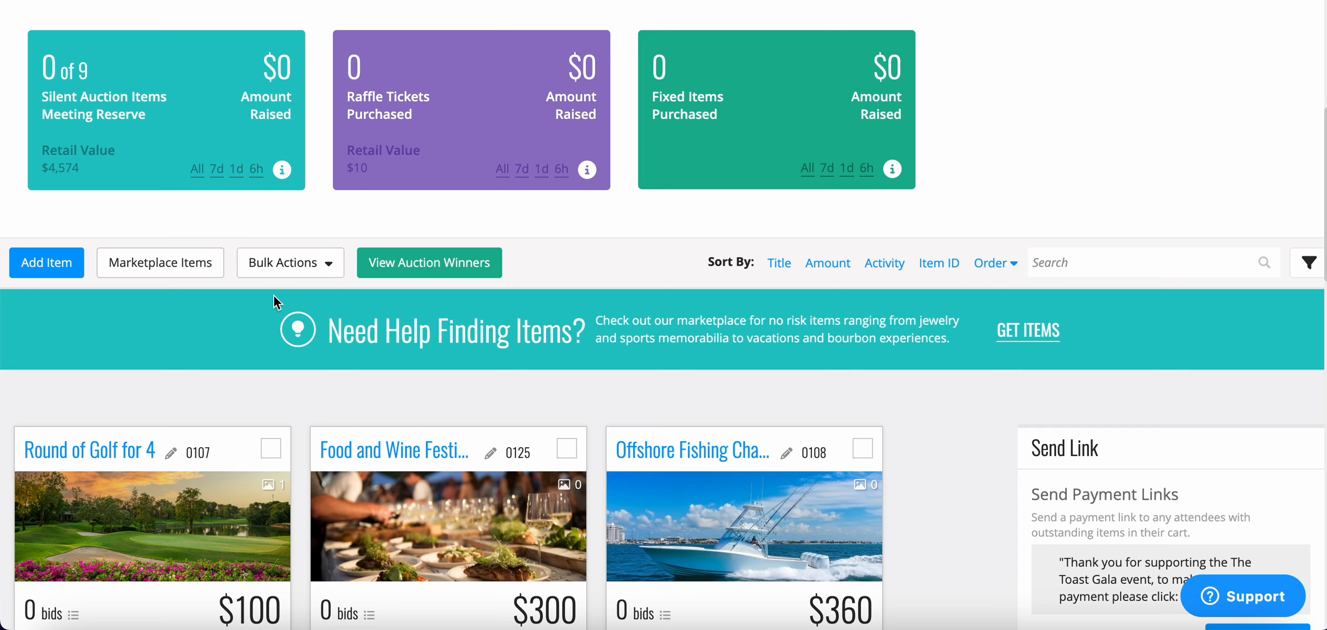
scroll(792, 289, down, 2)
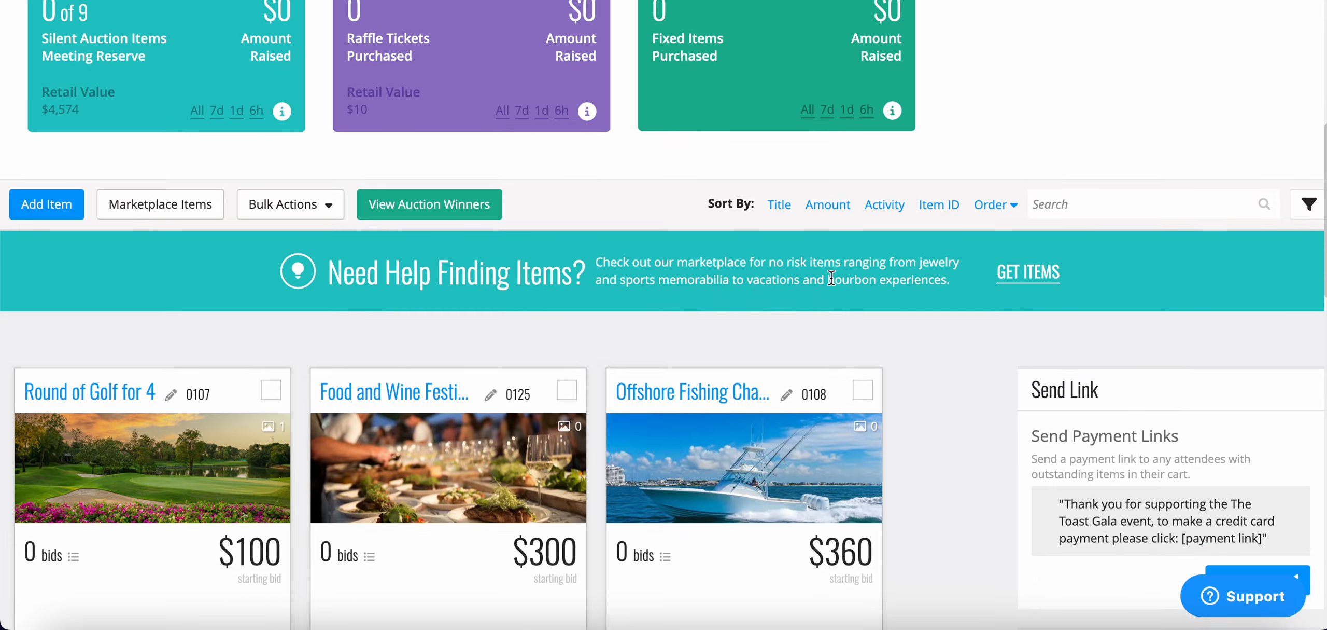
click(1311, 207)
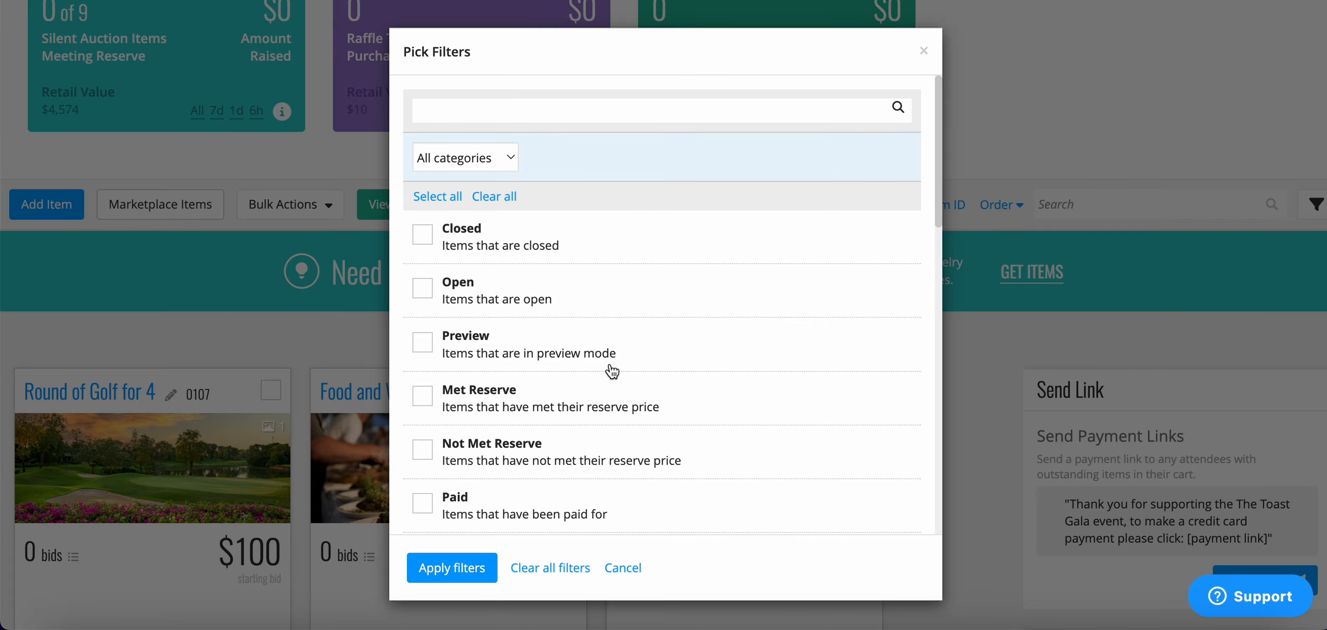
scroll(613, 371, down, 3)
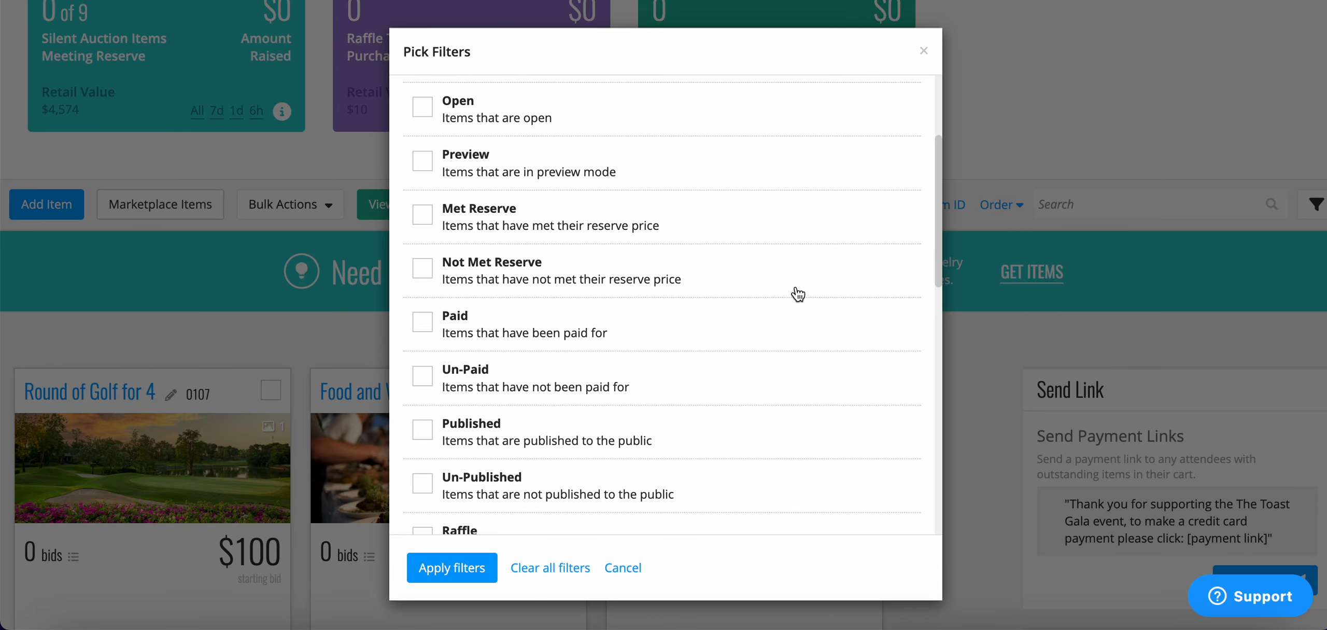
scroll(743, 418, down, 2)
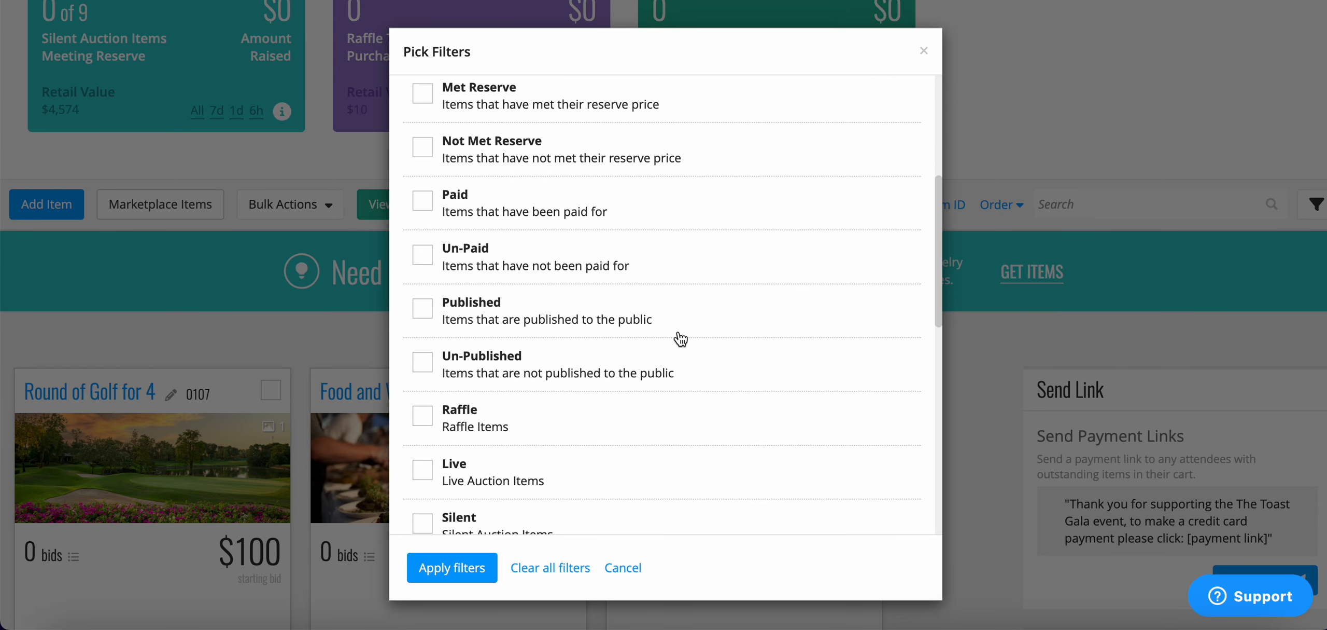
scroll(681, 339, down, 5)
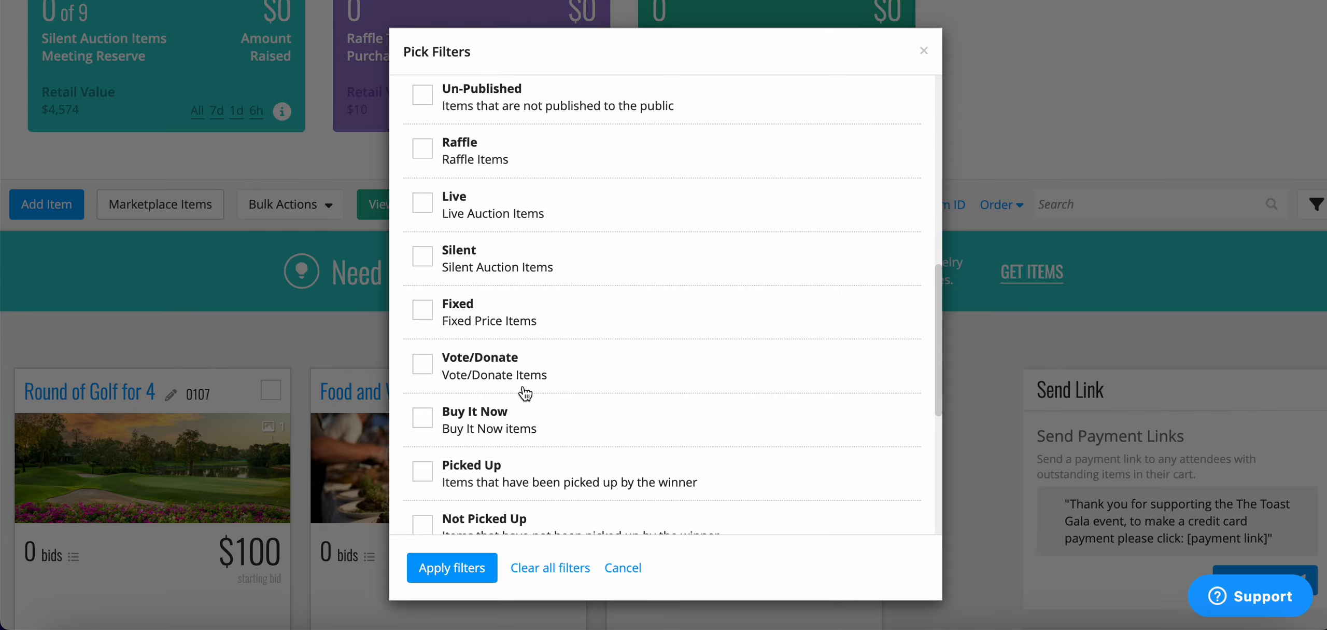
scroll(526, 393, down, 4)
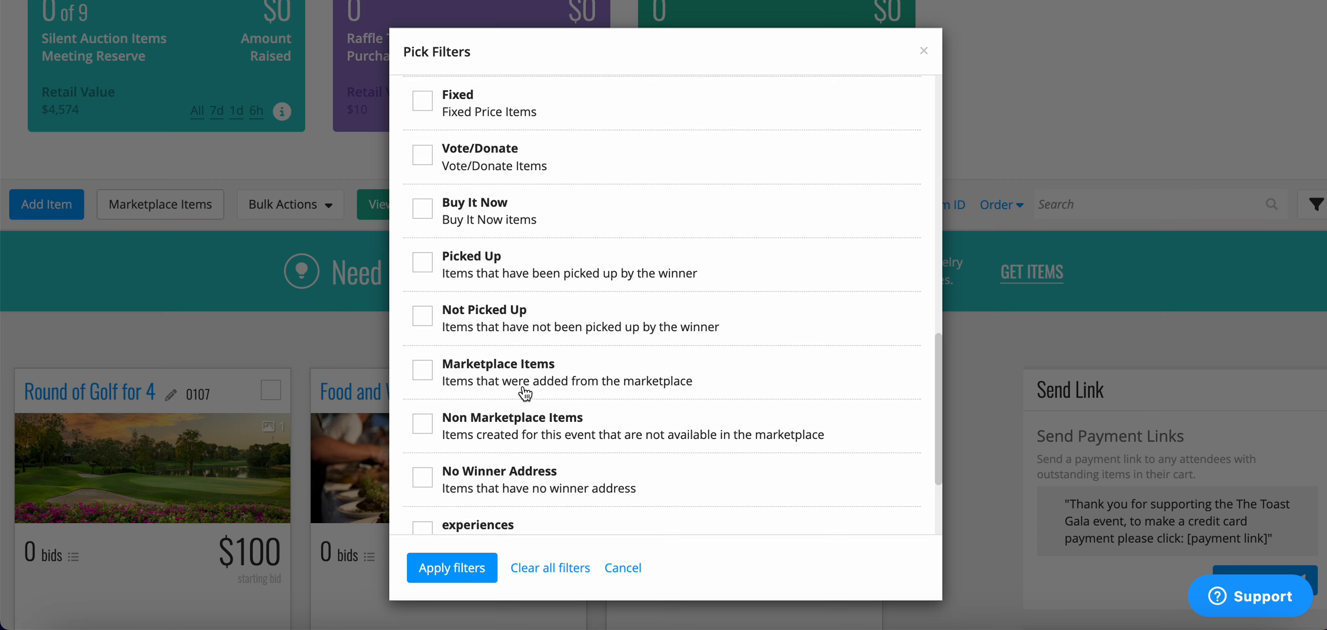
scroll(525, 393, down, 2)
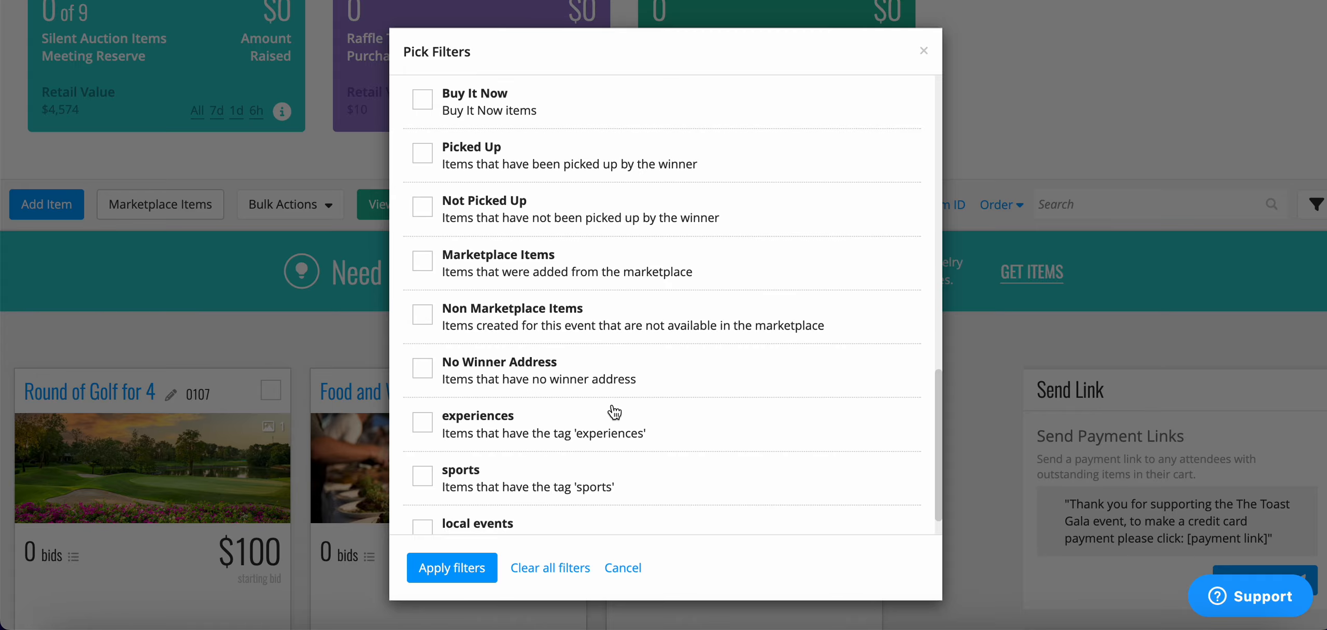
scroll(603, 256, down, 1)
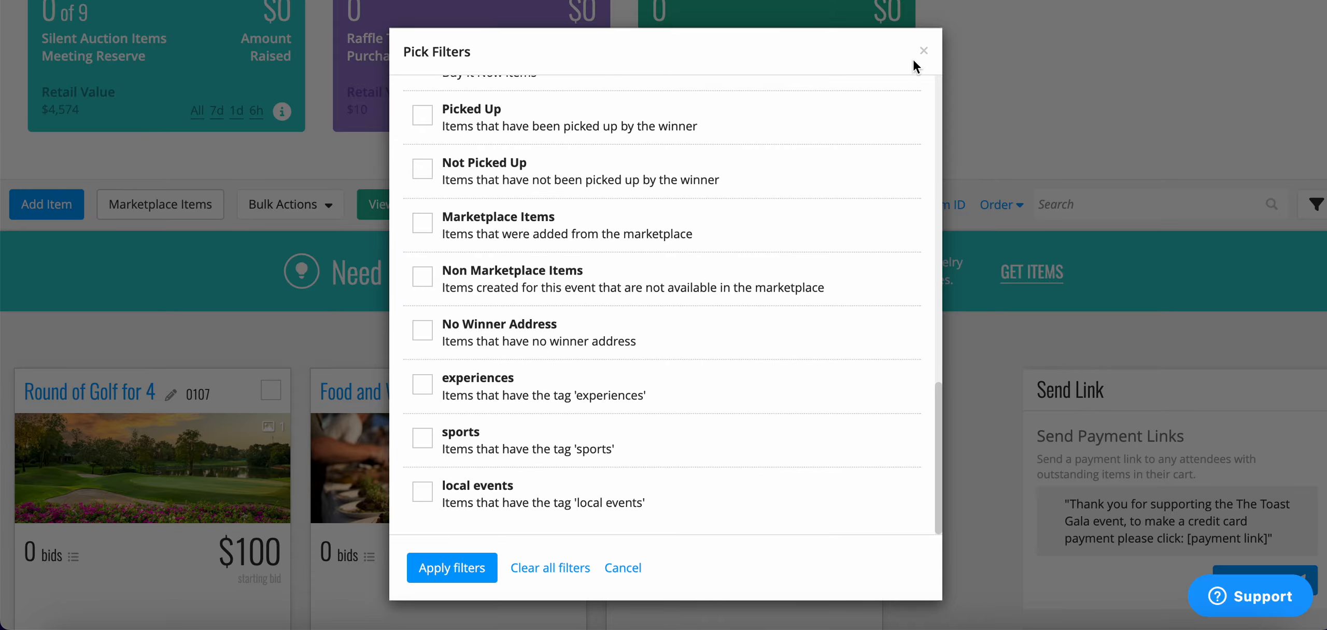
click(924, 50)
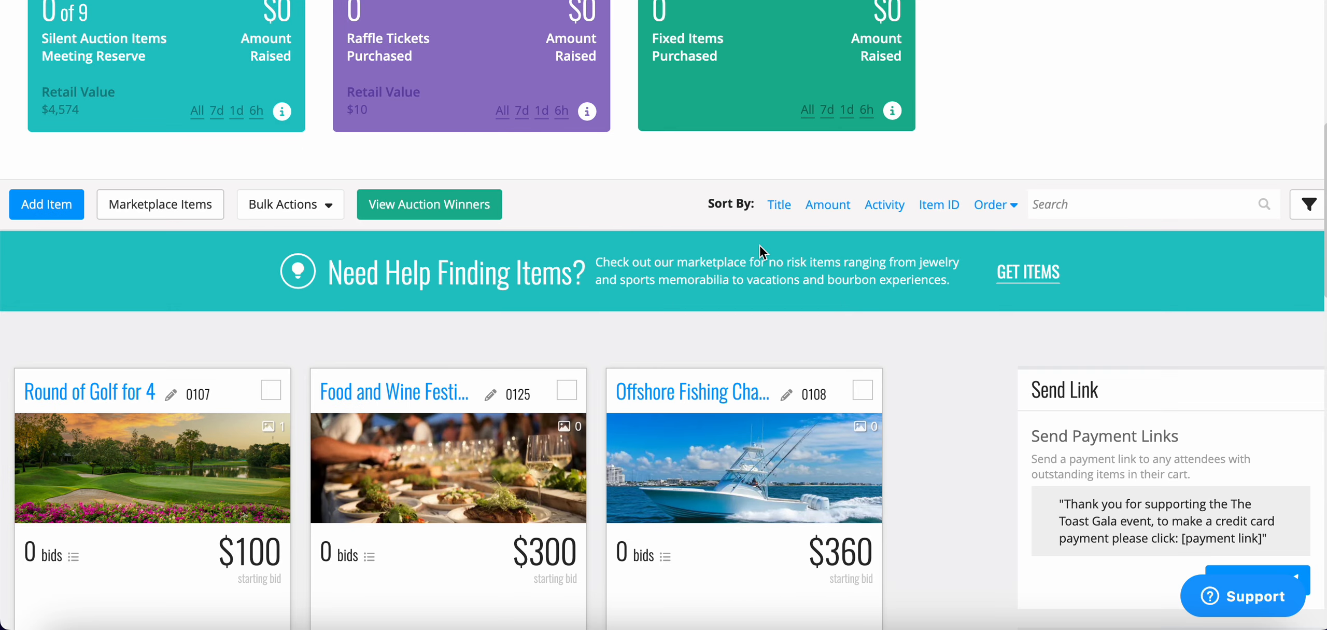
scroll(759, 244, down, 3)
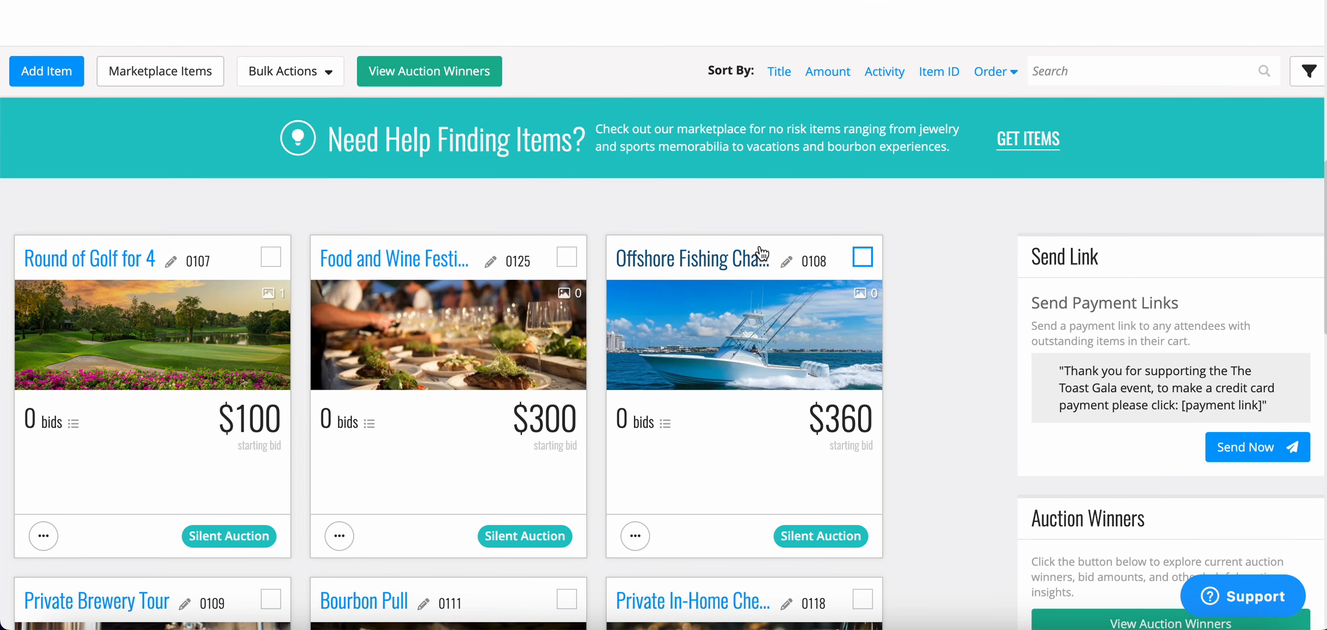
scroll(269, 256, down, 1)
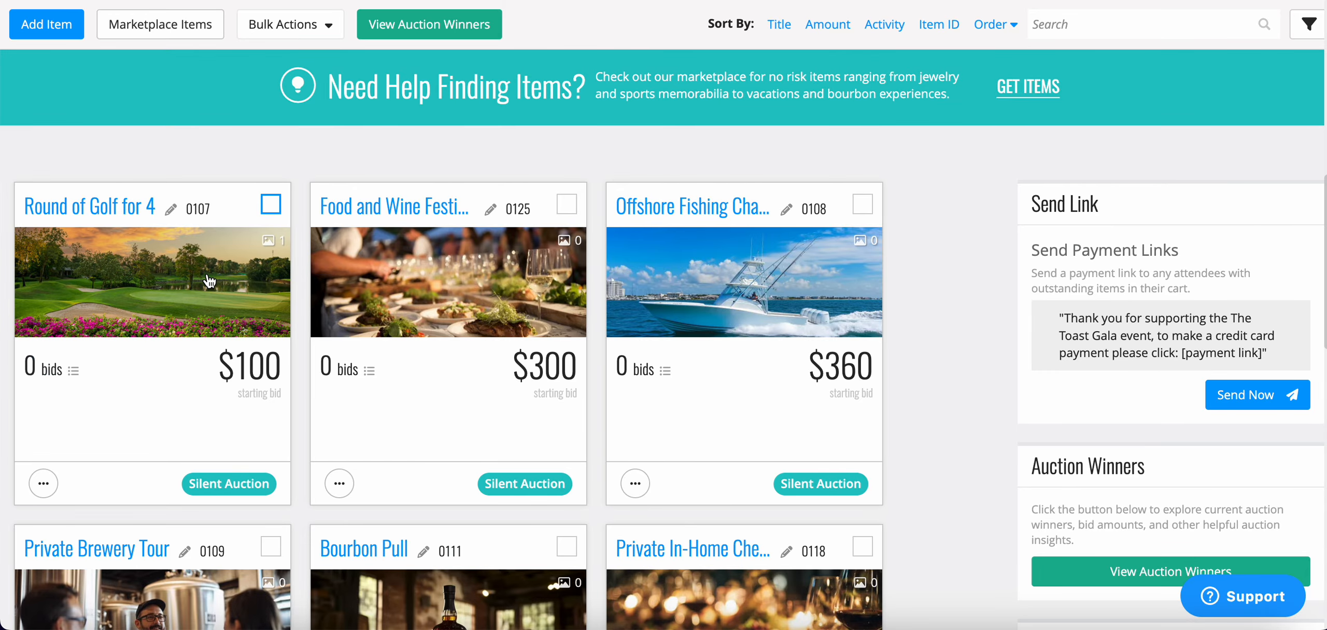
scroll(205, 473, down, 1)
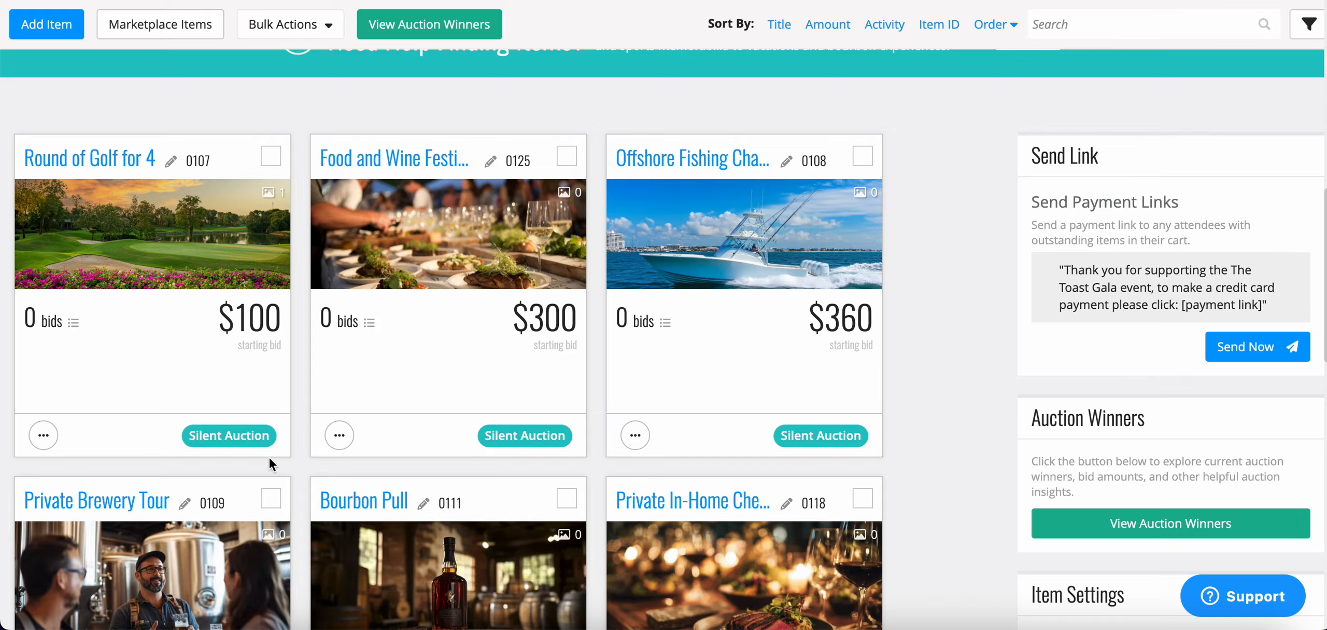
scroll(275, 450, down, 10)
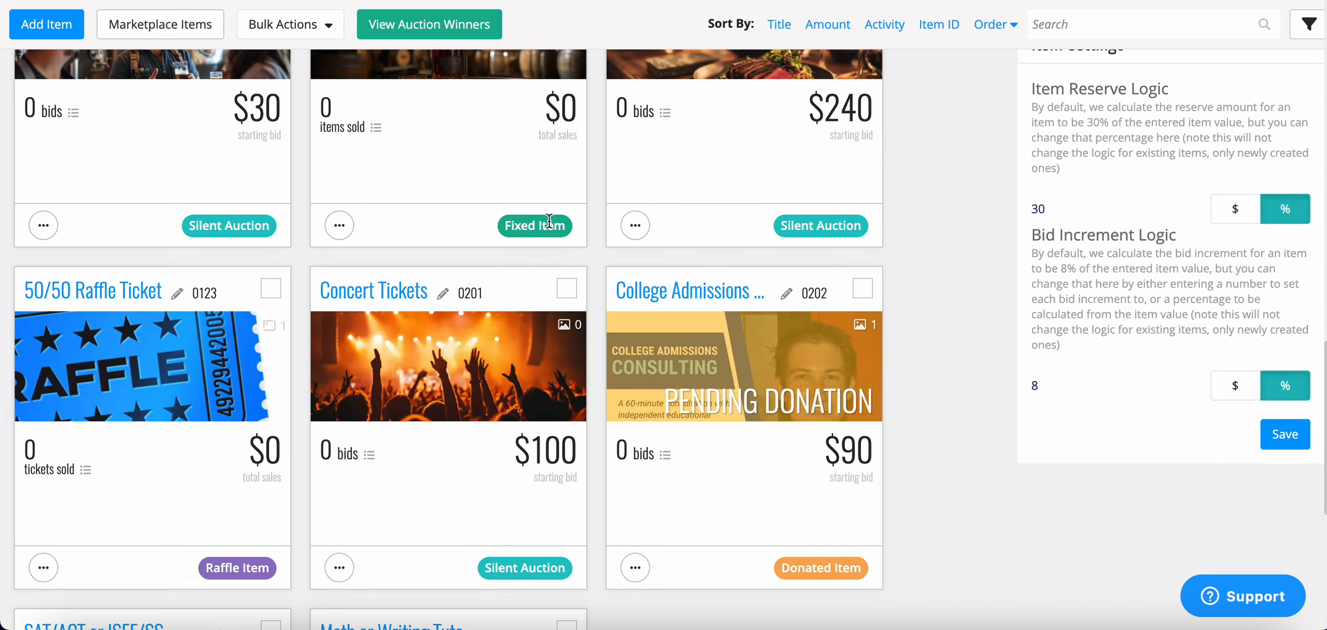
scroll(510, 280, up, 8)
scroll(509, 276, up, 5)
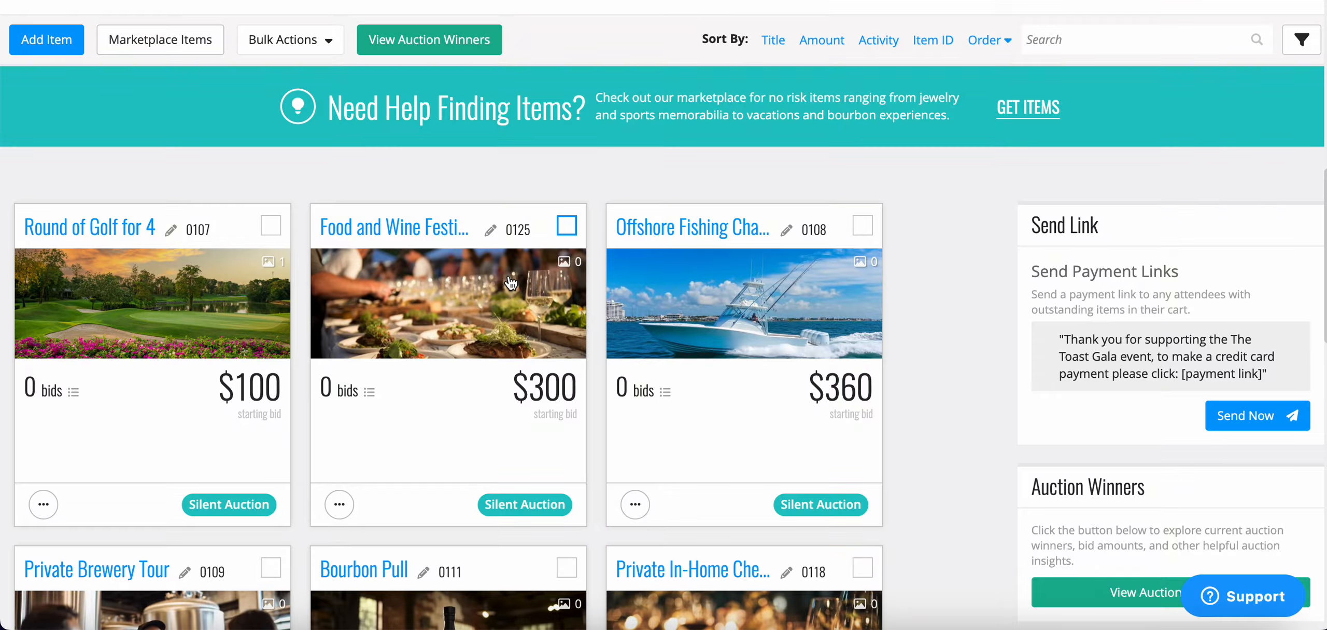
Open Round of Golf for 4 for editing, check Item Type, then review its details form.
click(52, 230)
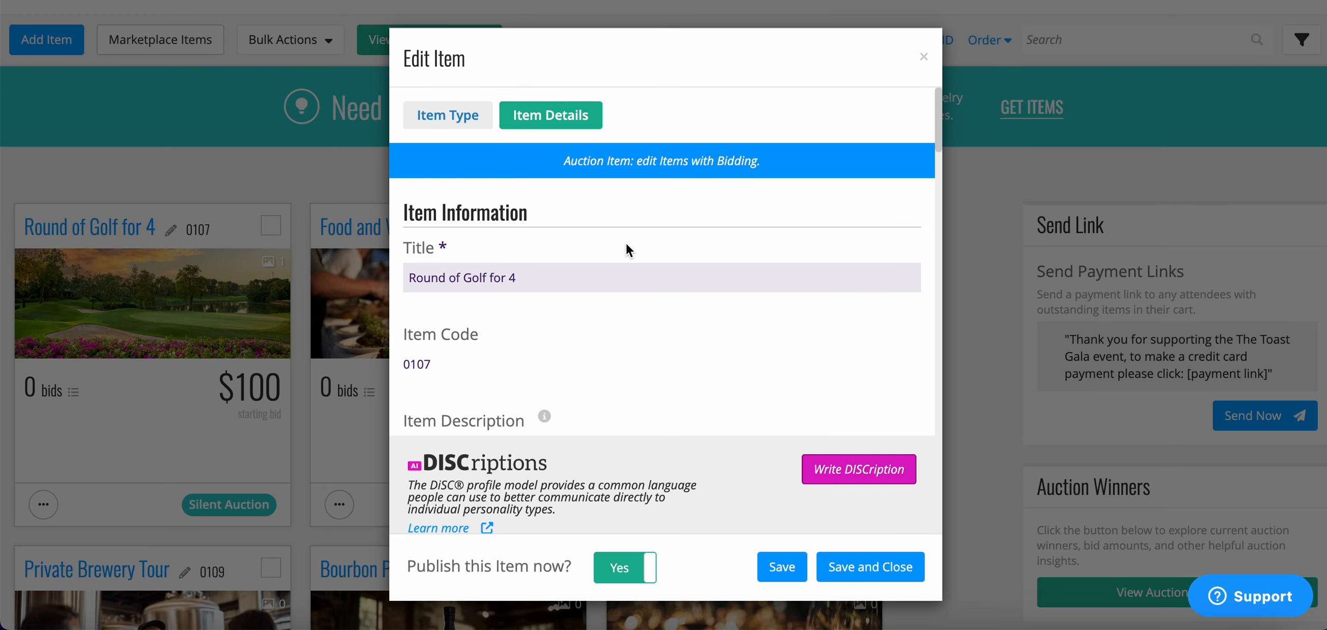
click(467, 115)
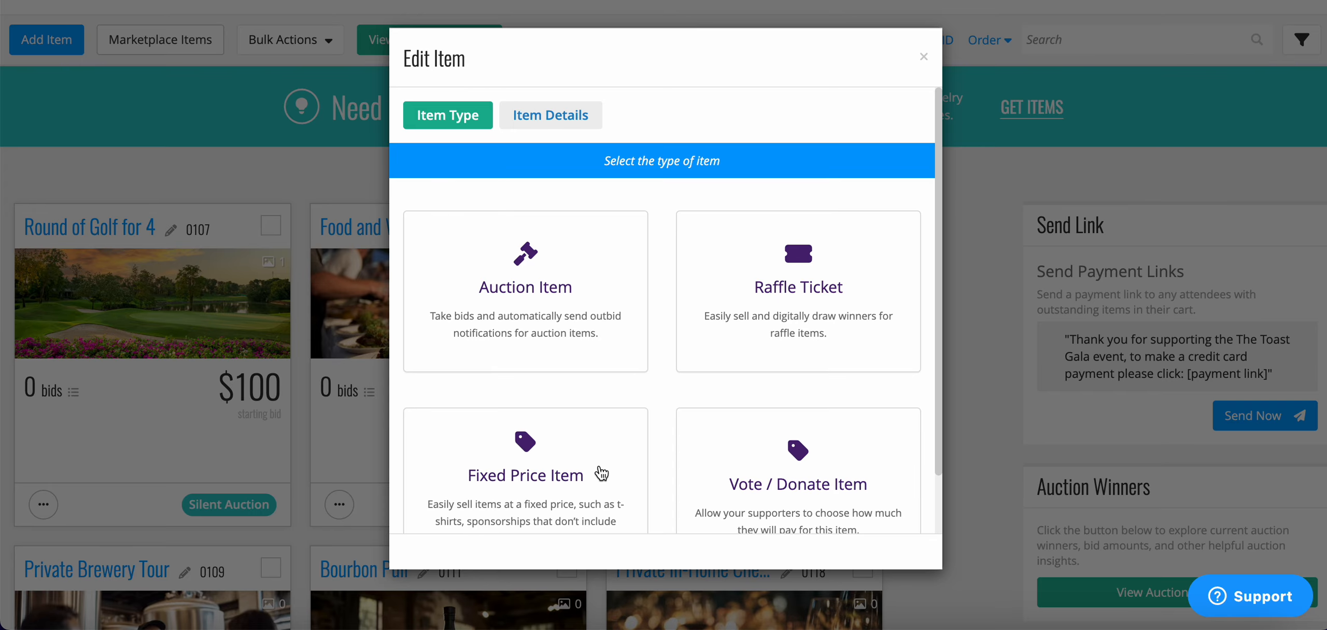
click(549, 114)
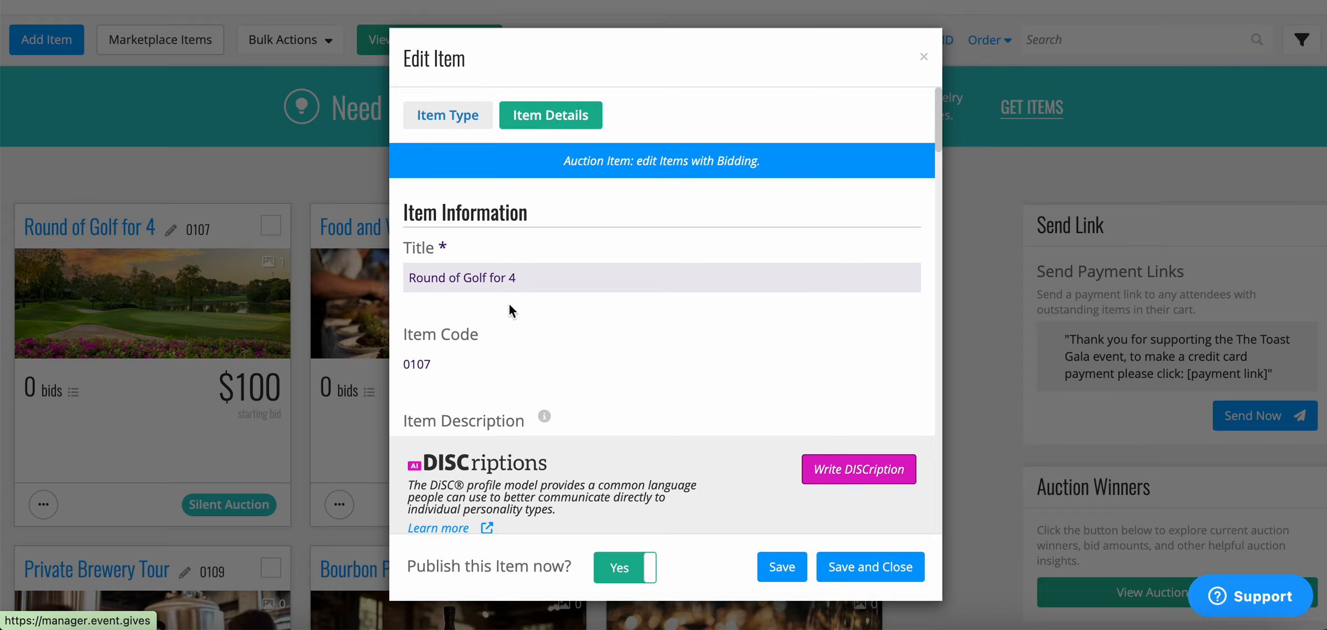
scroll(555, 267, down, 1)
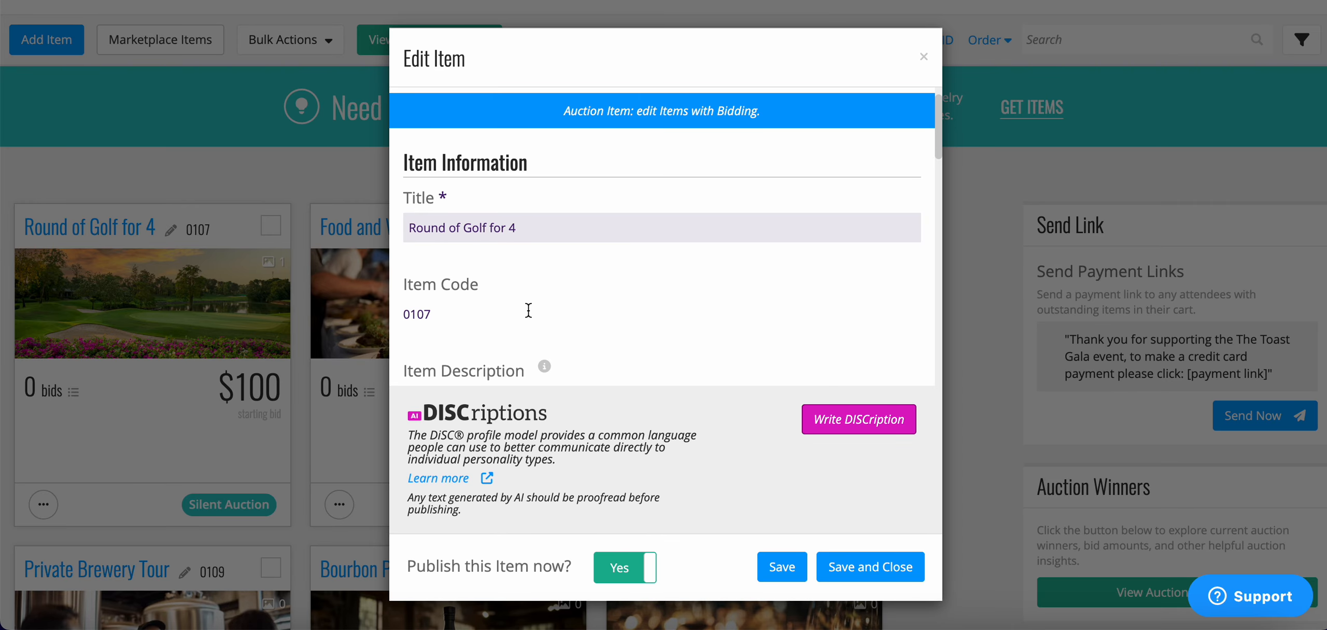
scroll(523, 291, down, 2)
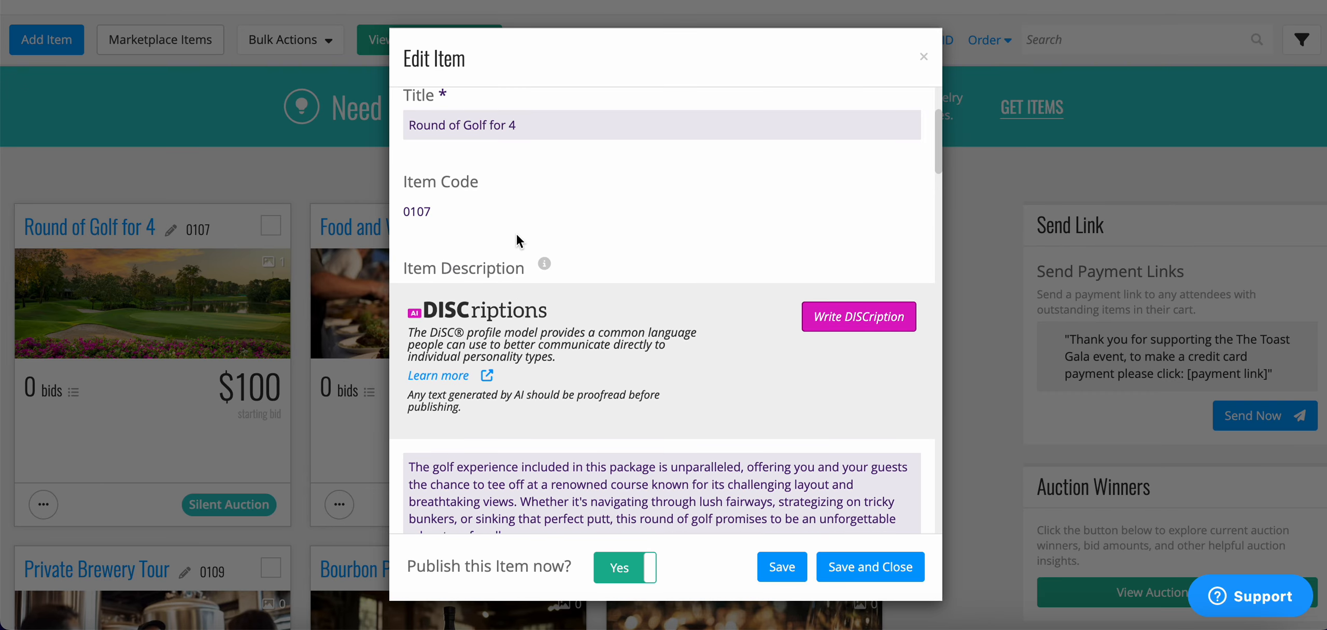
scroll(516, 234, down, 3)
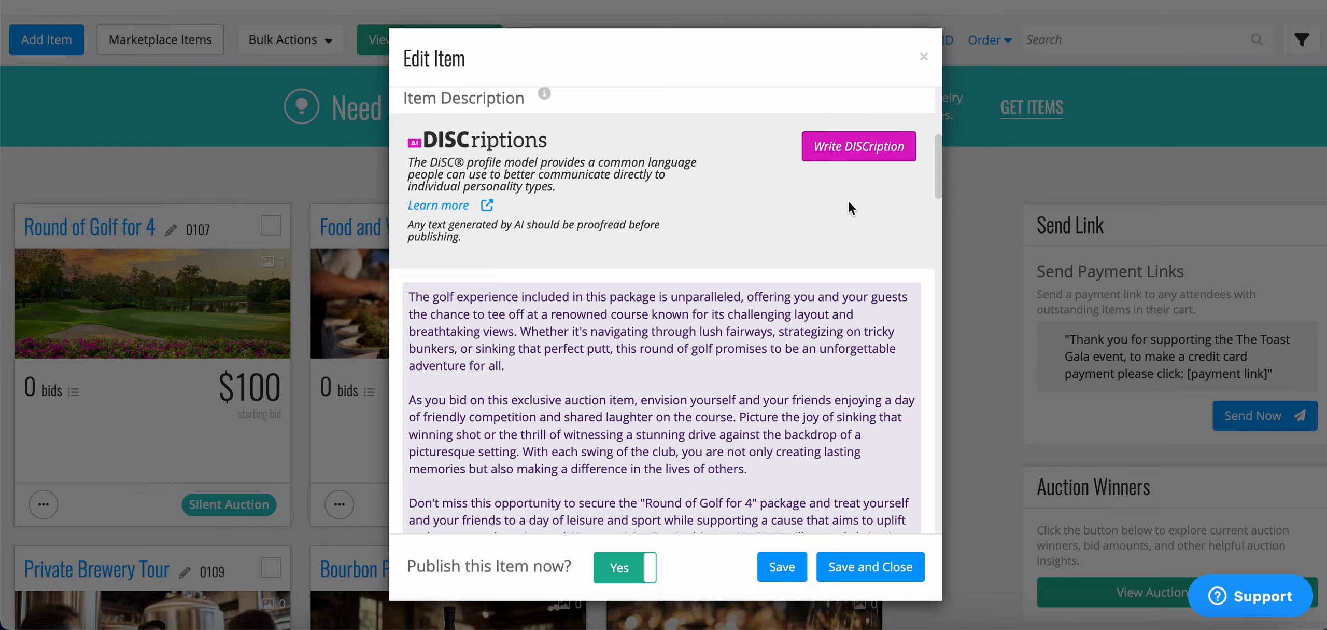
scroll(849, 208, down, 4)
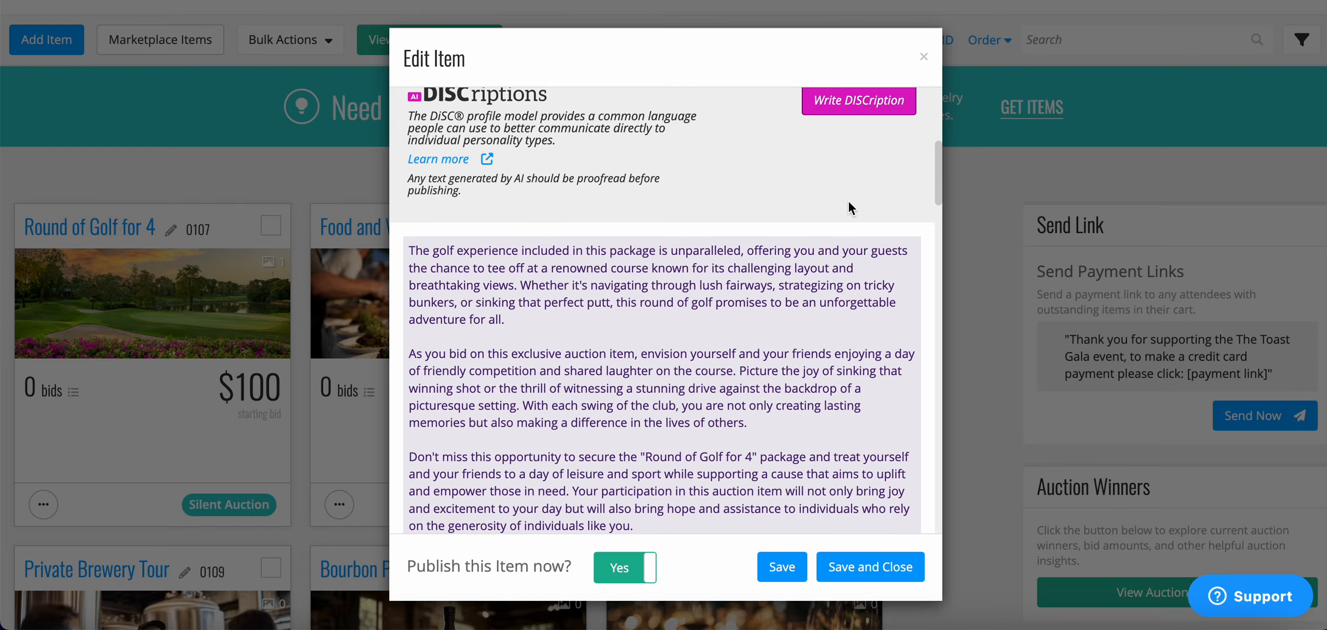
scroll(848, 202, down, 3)
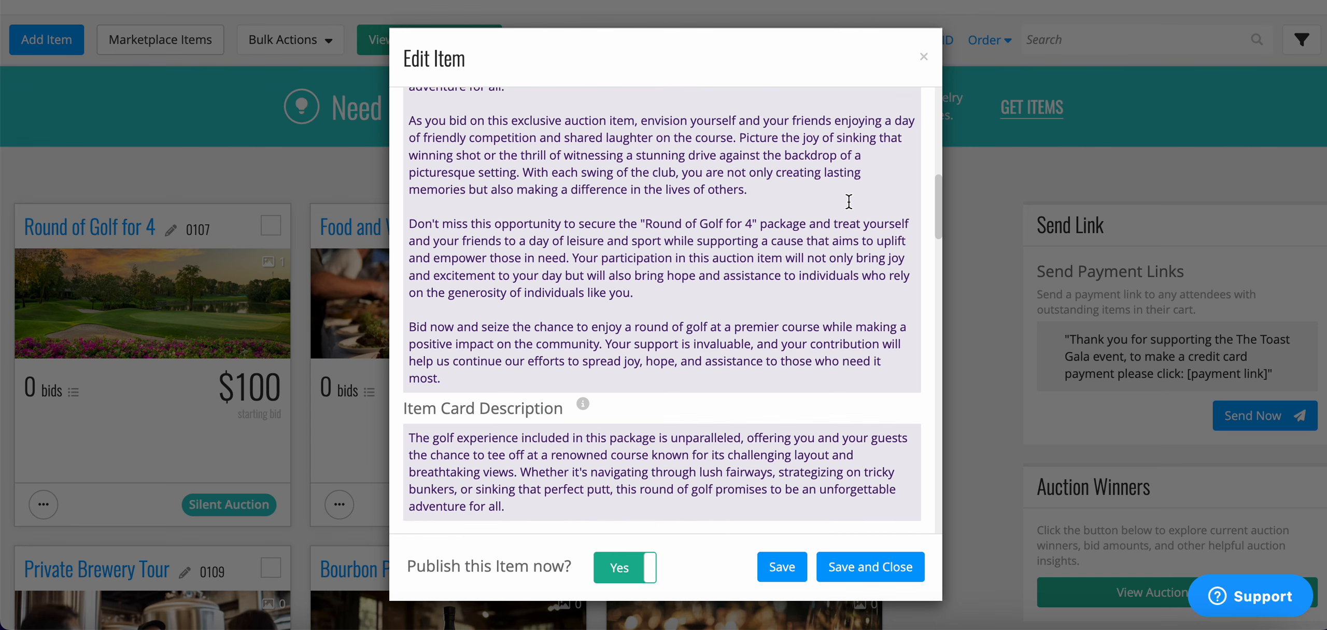
scroll(849, 202, down, 2)
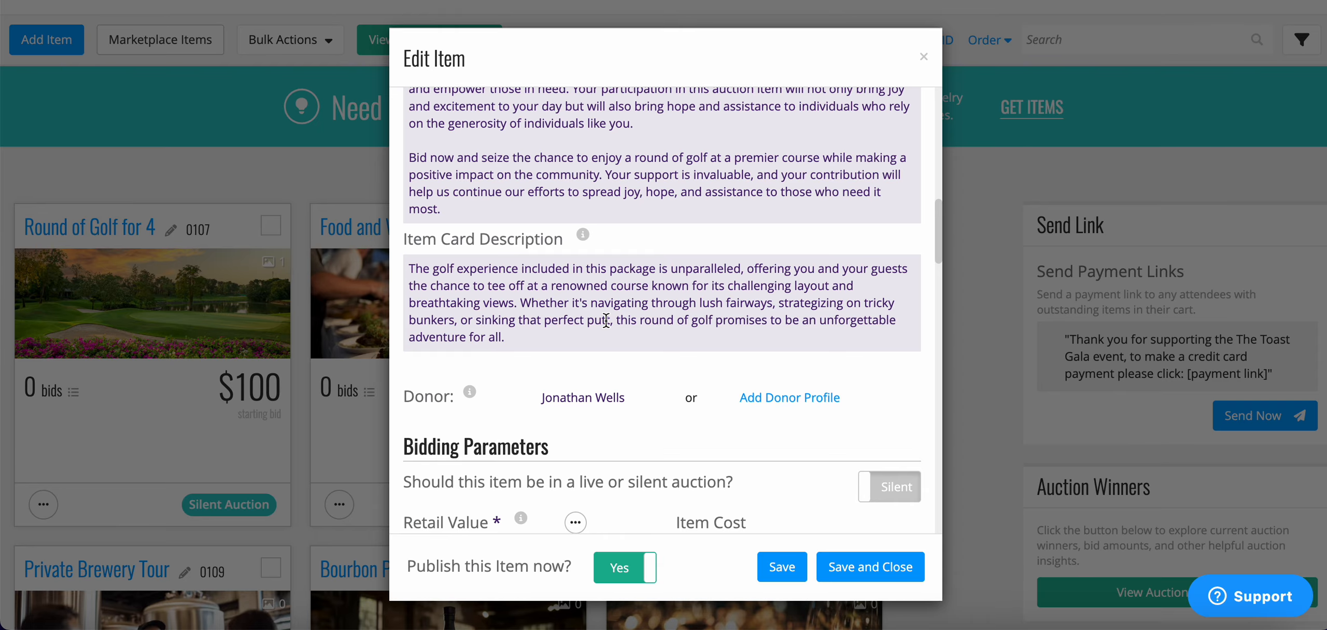
Review the golf item's form: Experiences tag, no sponsor, 100 minimum bid, 25 increment.
scroll(606, 320, up, 1)
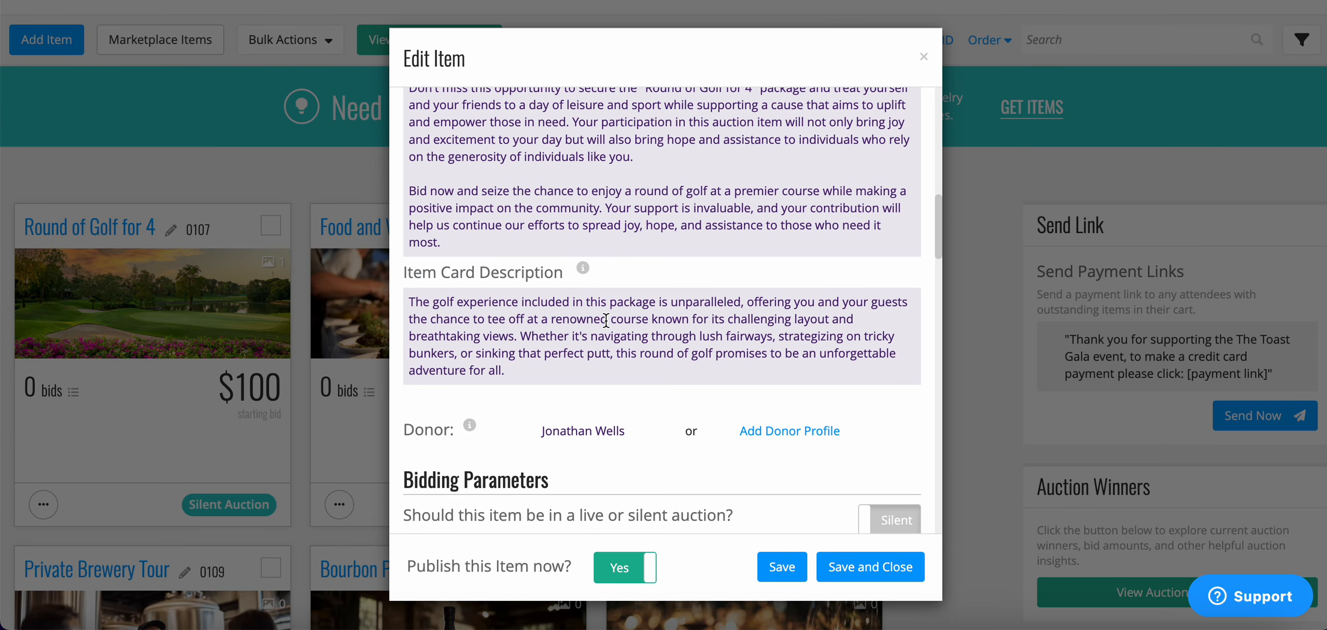
scroll(605, 320, up, 1)
scroll(607, 324, up, 2)
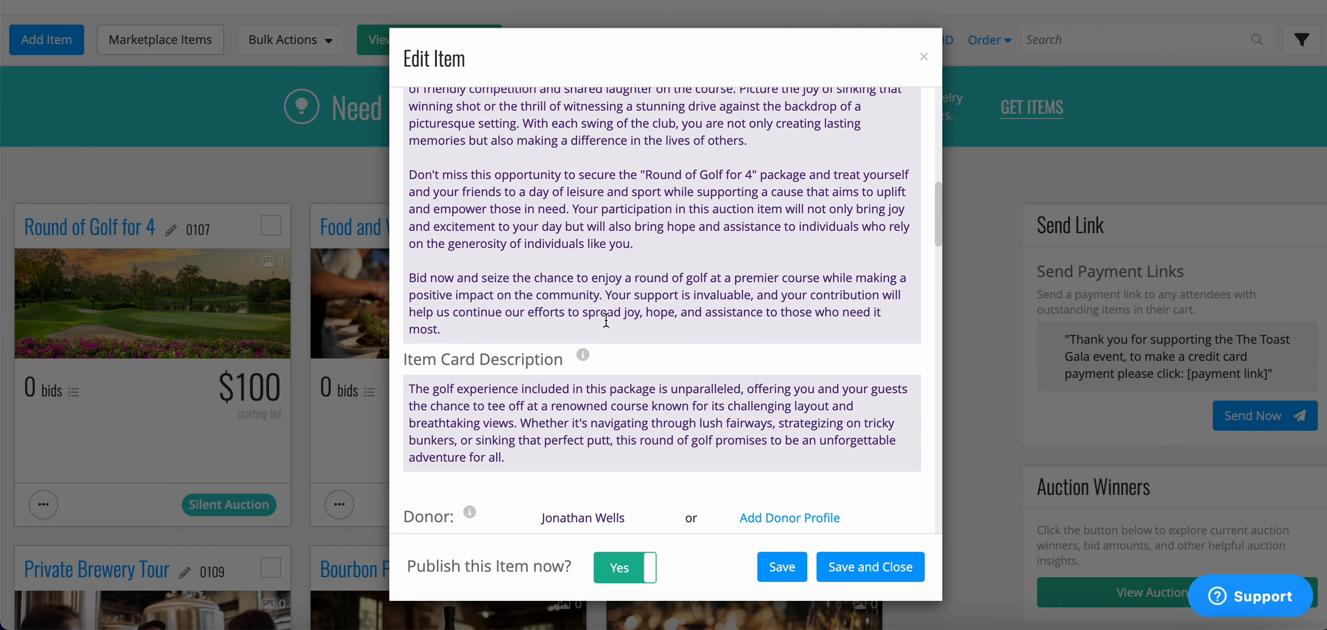
scroll(606, 320, up, 6)
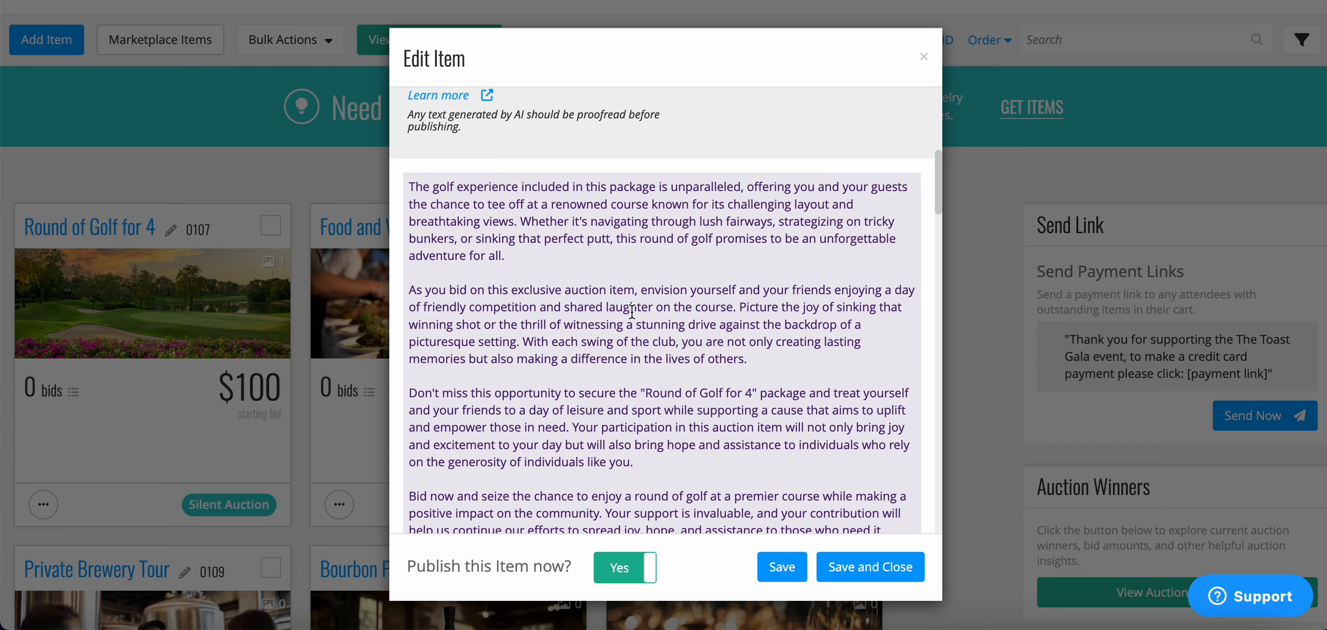
scroll(632, 311, down, 6)
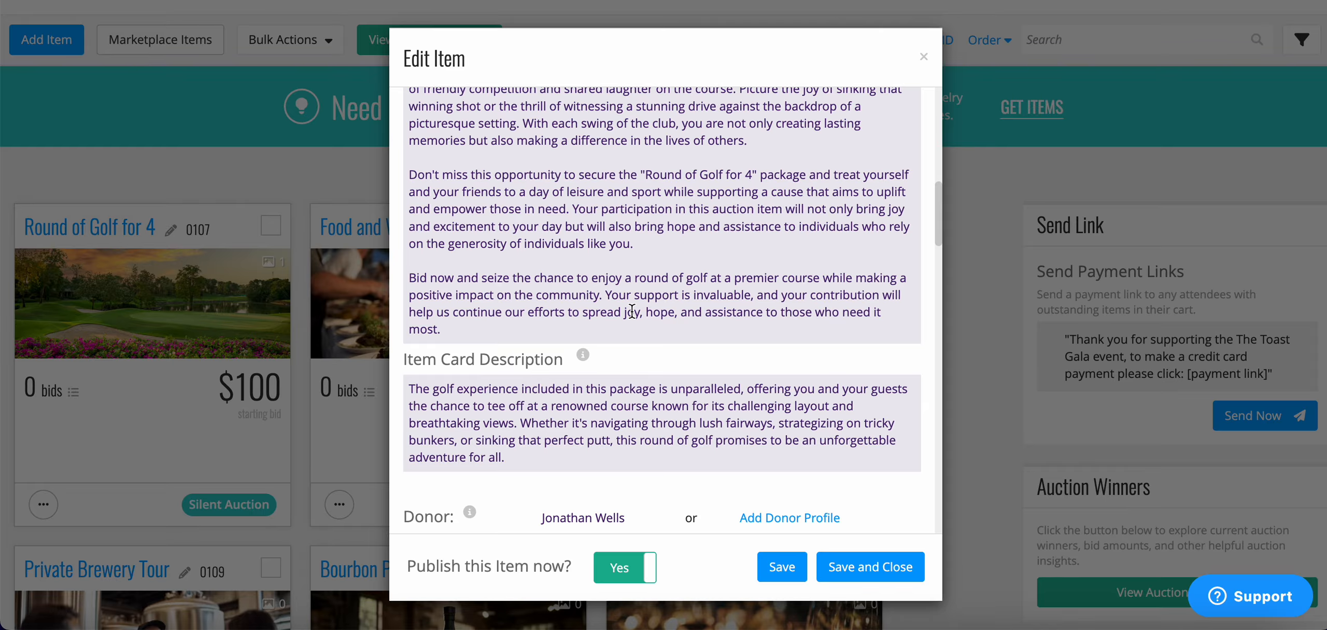
scroll(632, 311, down, 1)
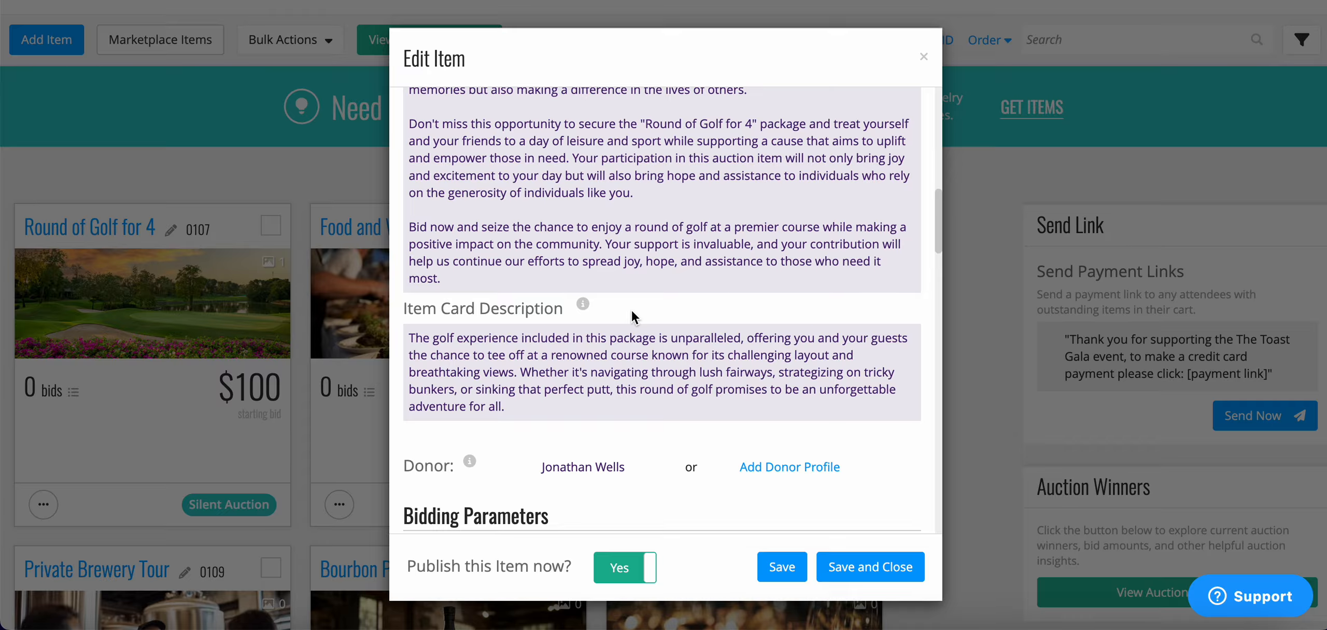
scroll(632, 310, down, 3)
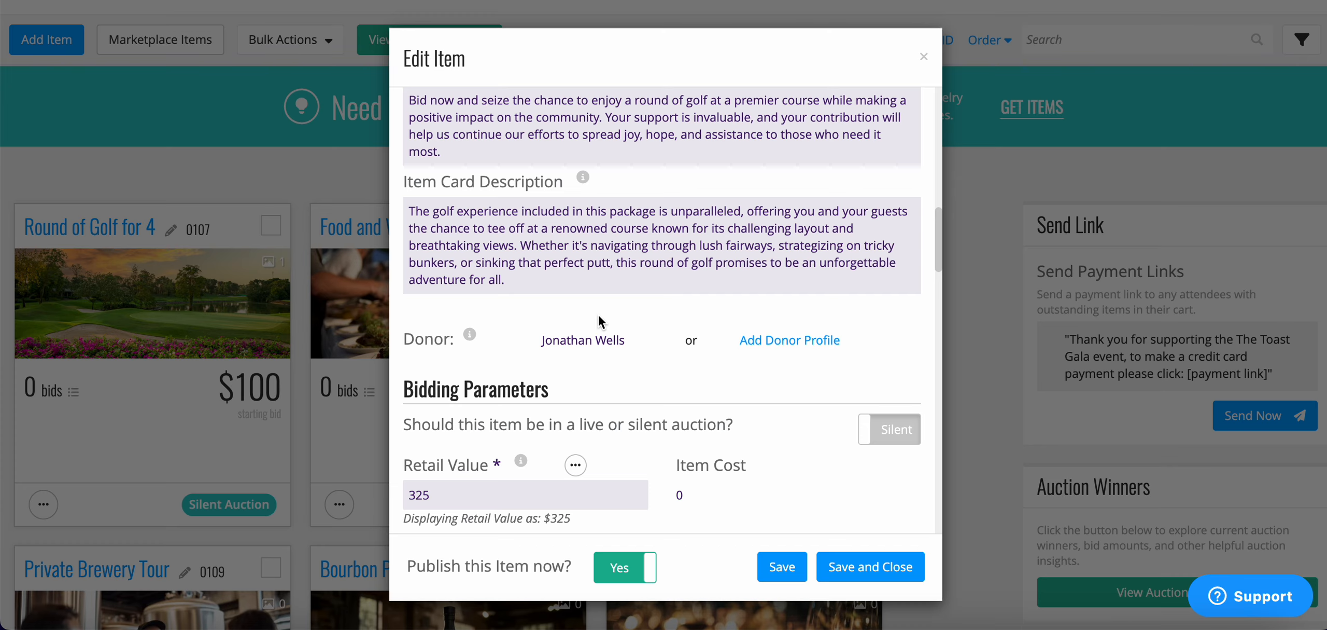
scroll(599, 316, down, 3)
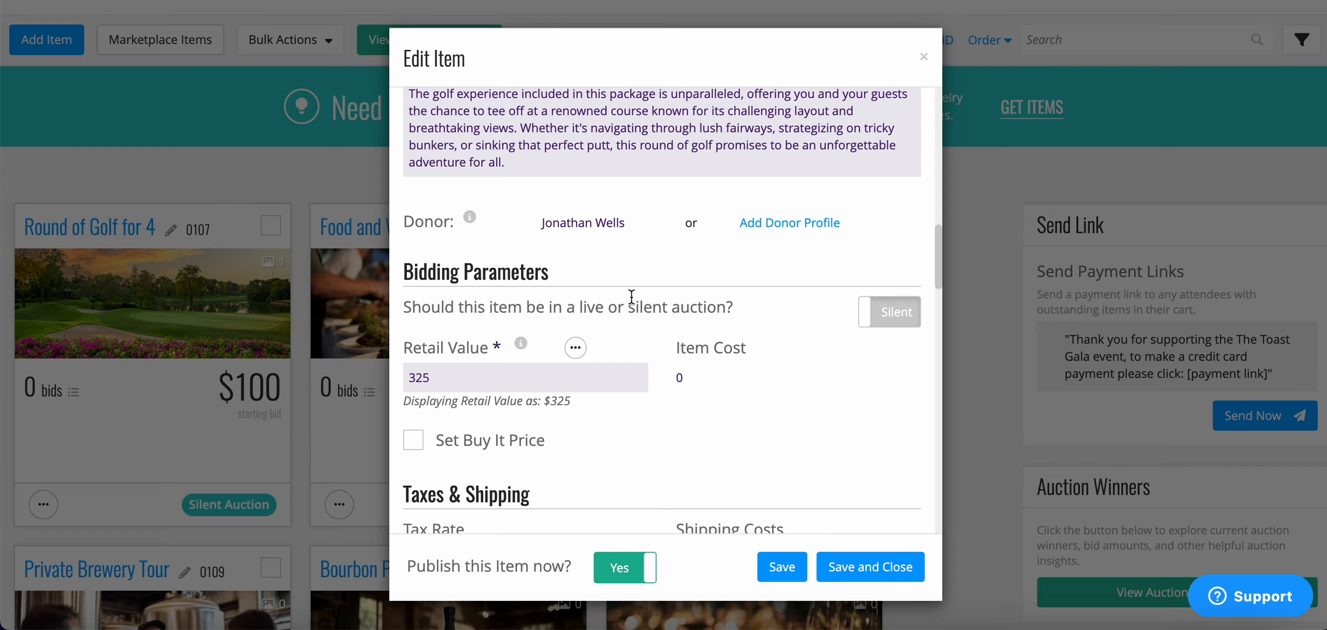
scroll(632, 295, down, 15)
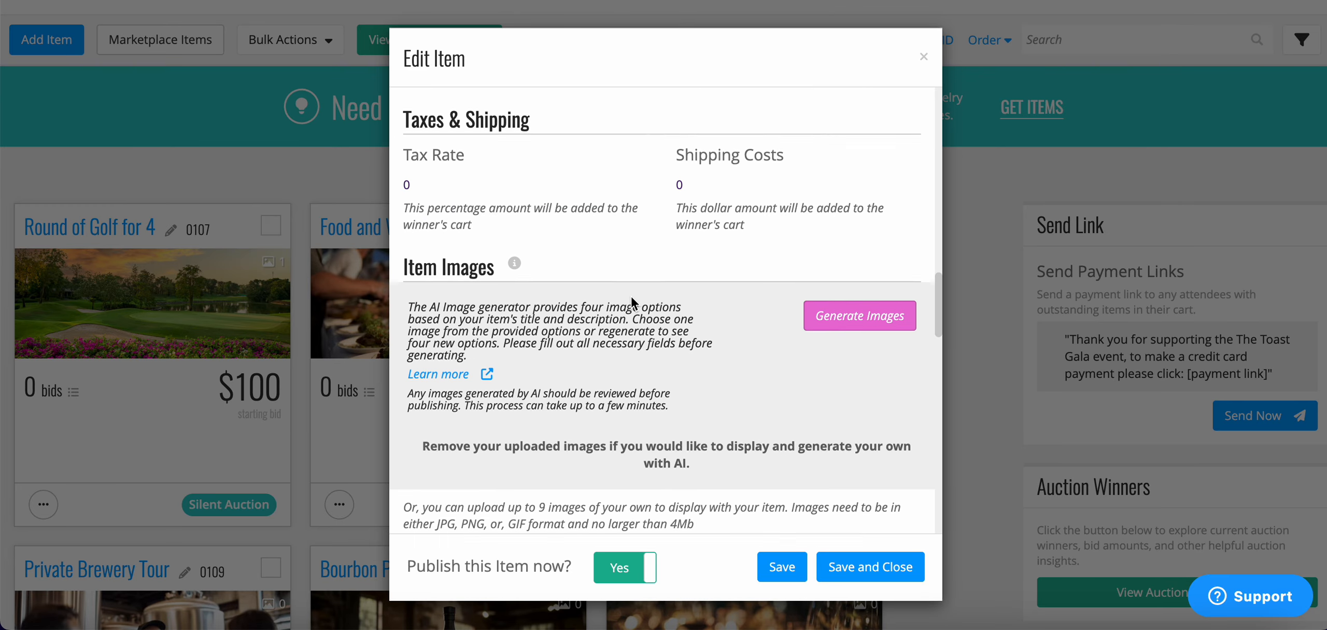
scroll(631, 295, down, 6)
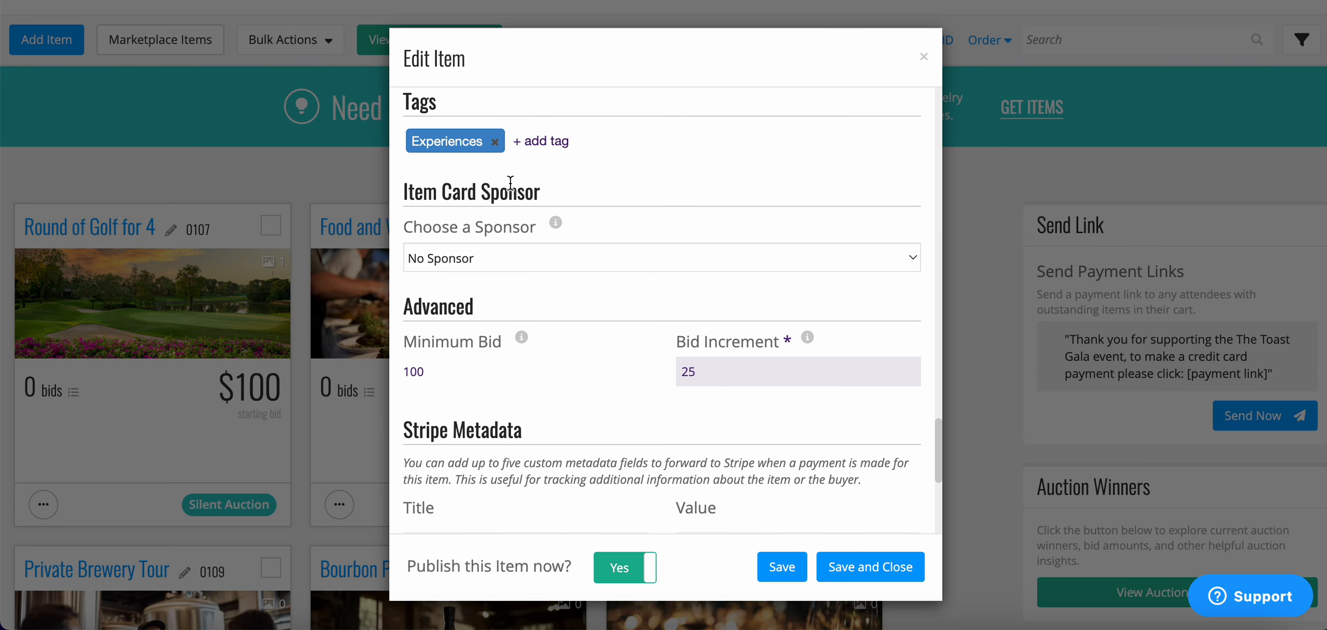
click(496, 260)
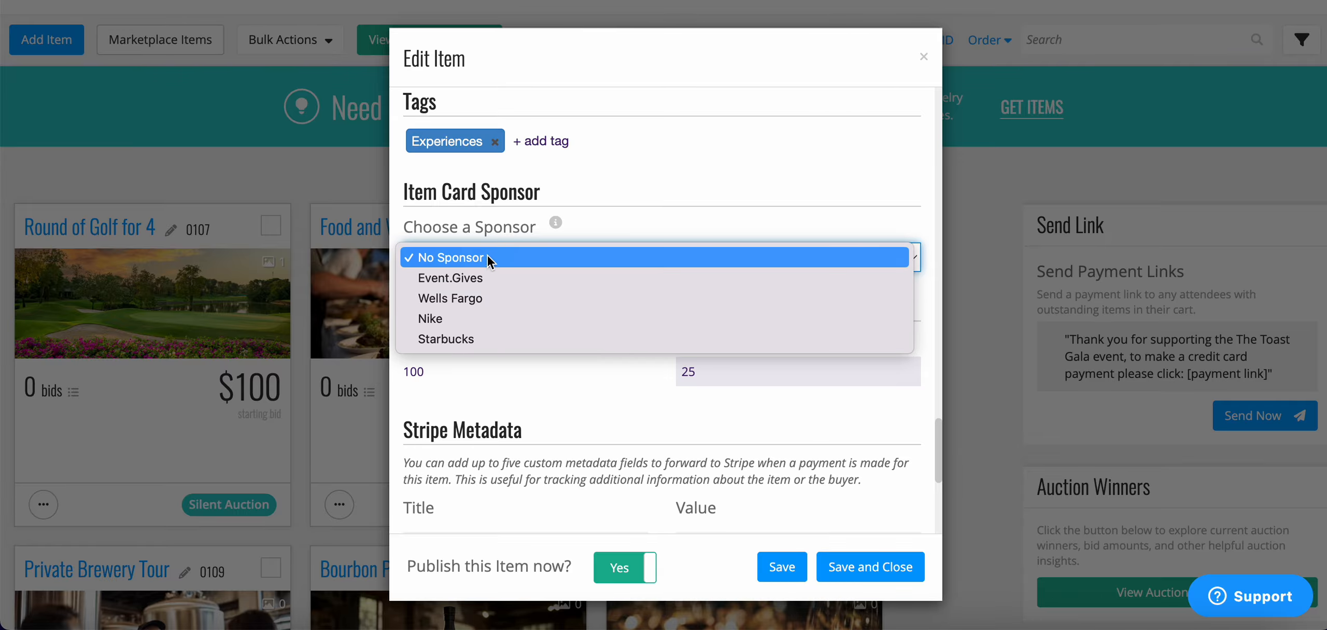
click(650, 177)
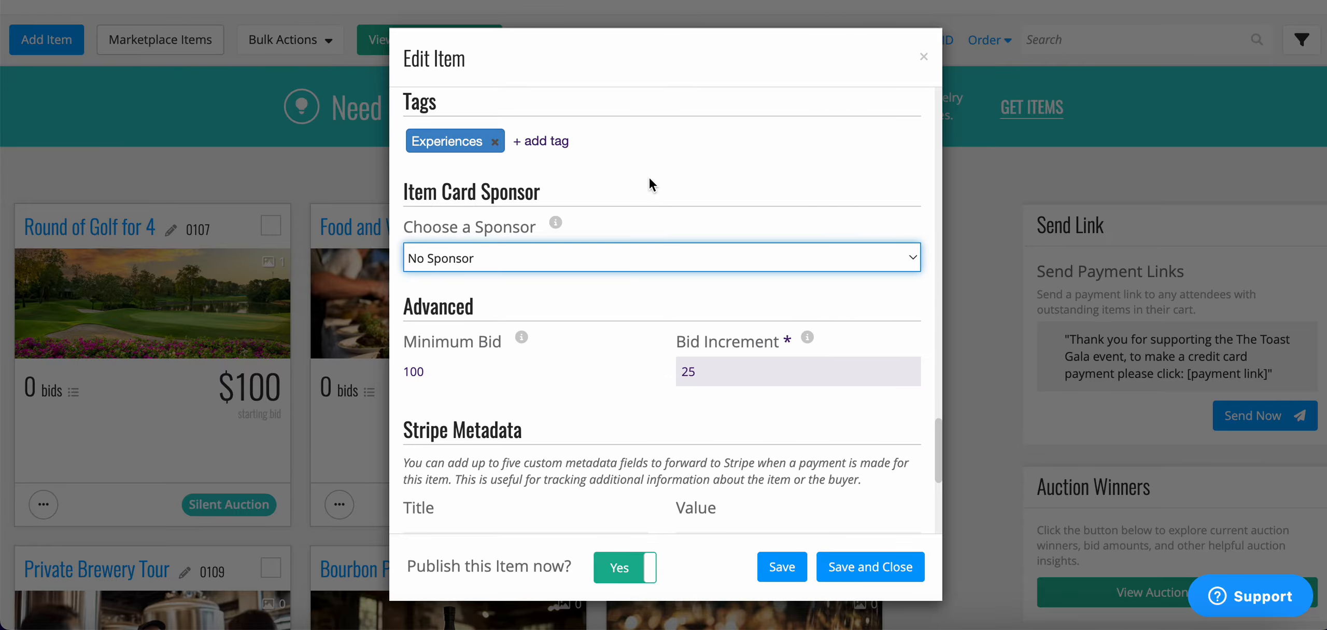
scroll(649, 177, up, 15)
scroll(649, 177, up, 10)
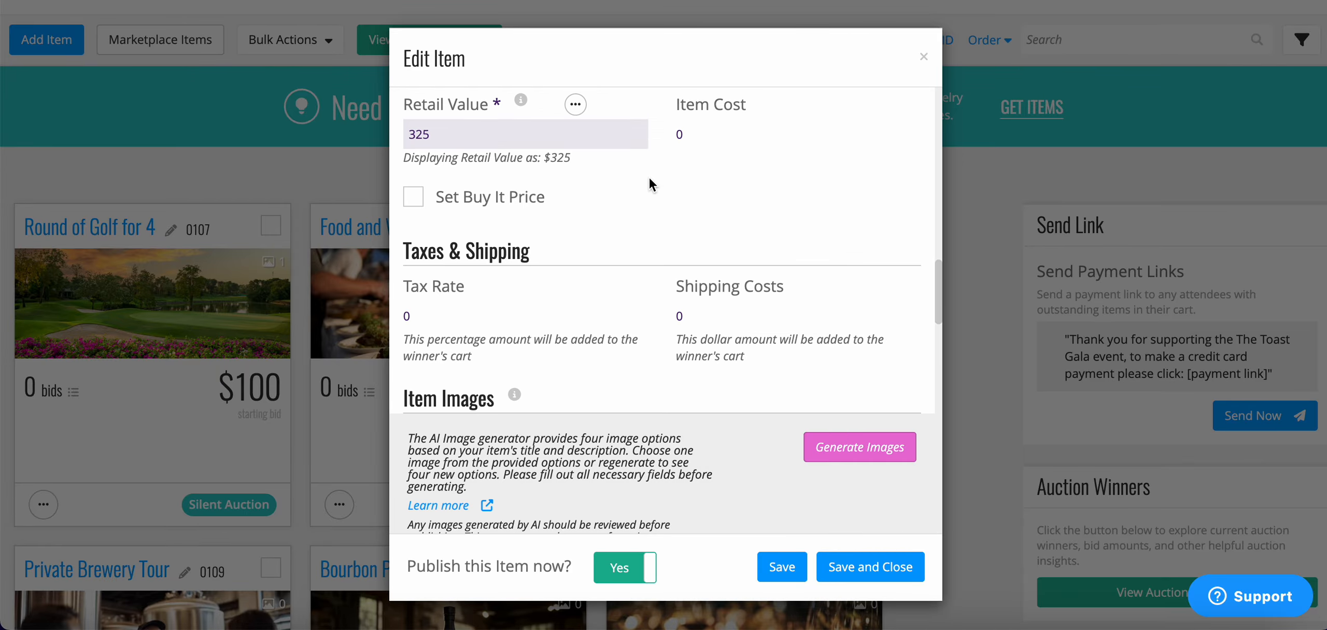
scroll(649, 177, down, 4)
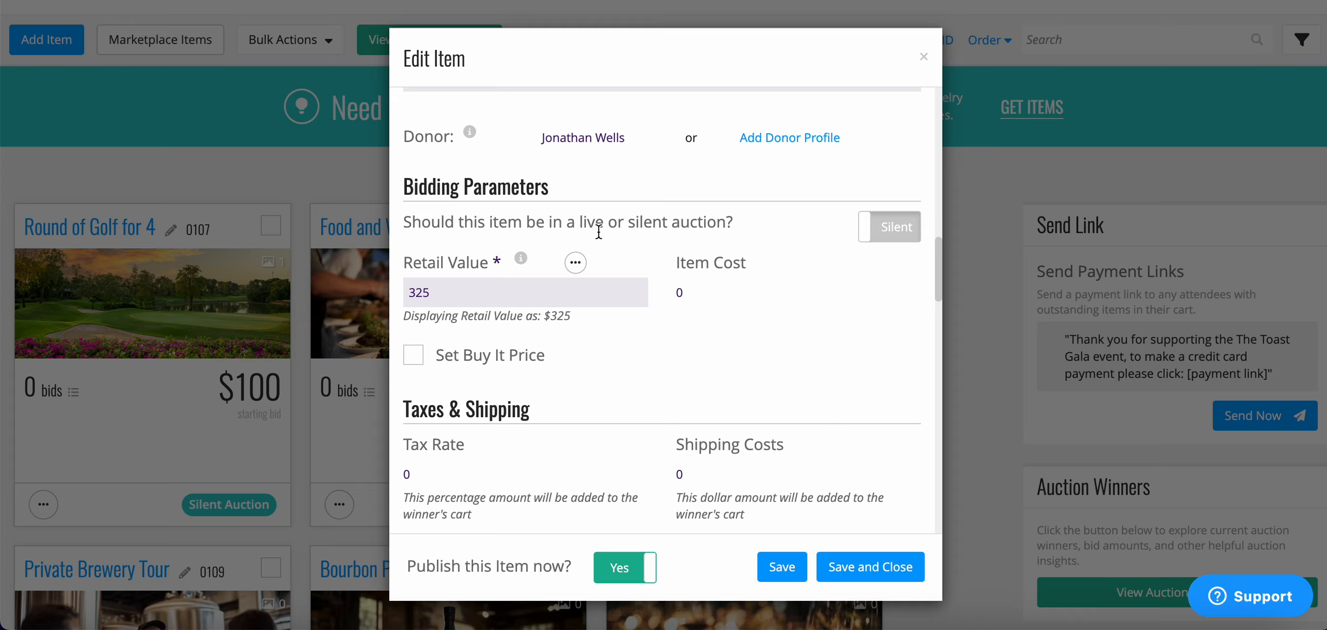
click(577, 263)
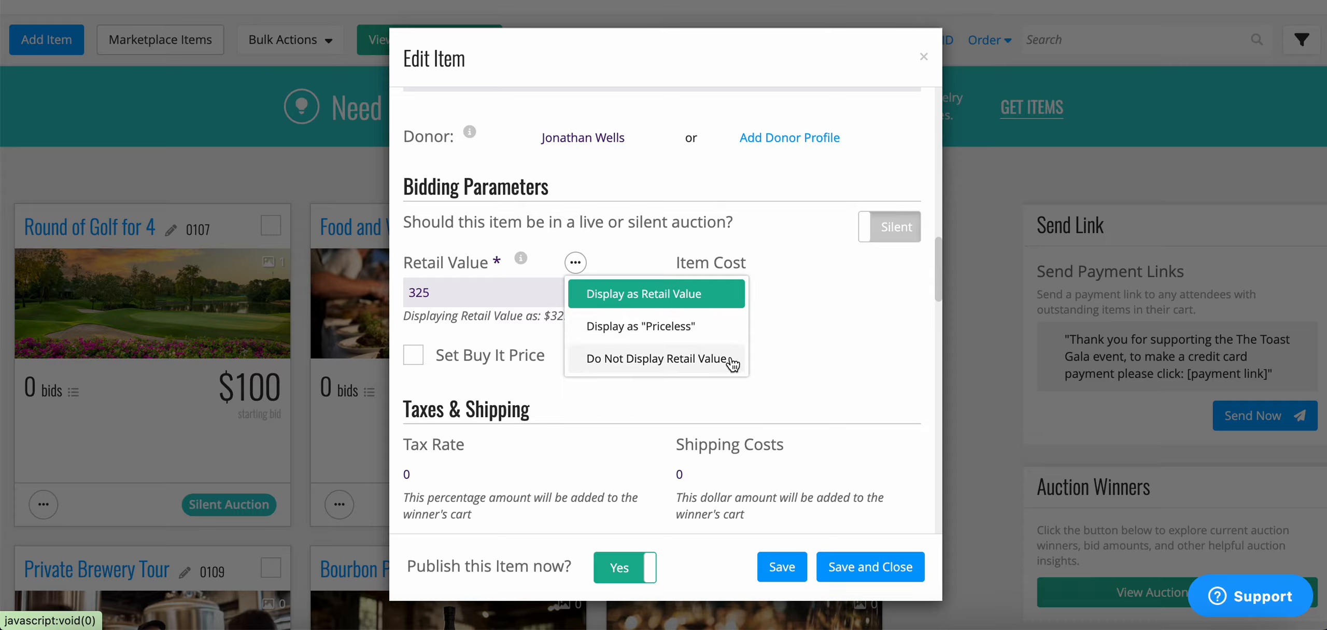
click(623, 244)
scroll(629, 342, down, 1)
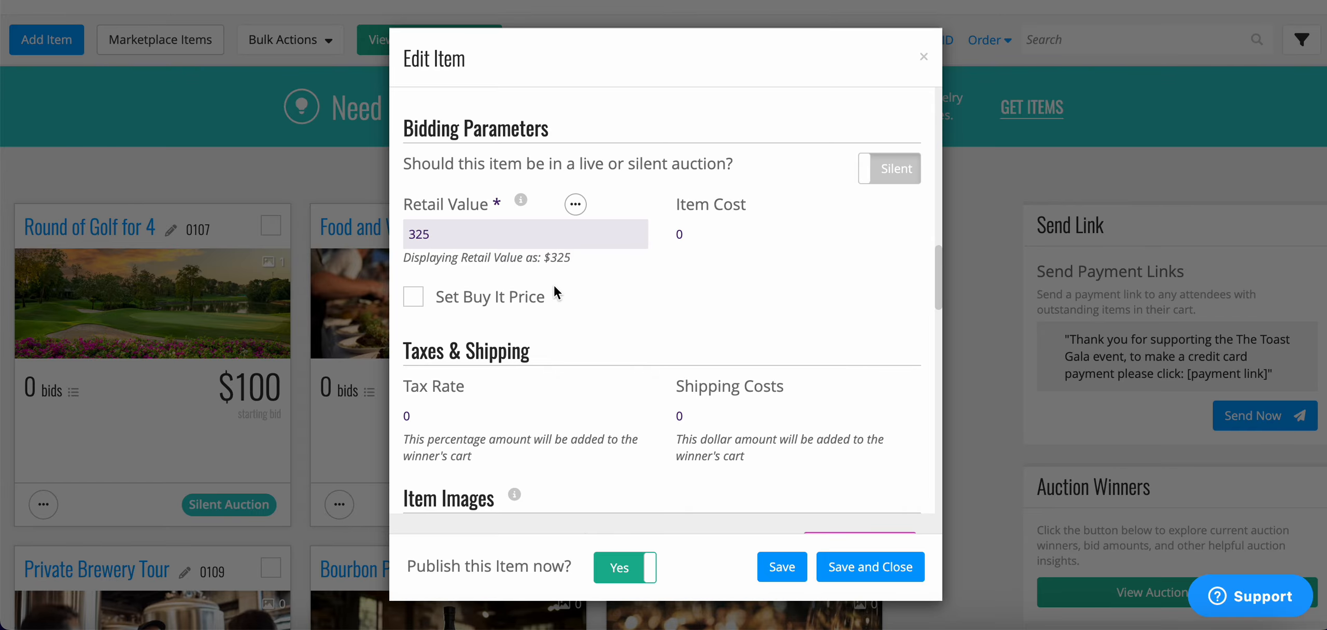
scroll(554, 284, down, 3)
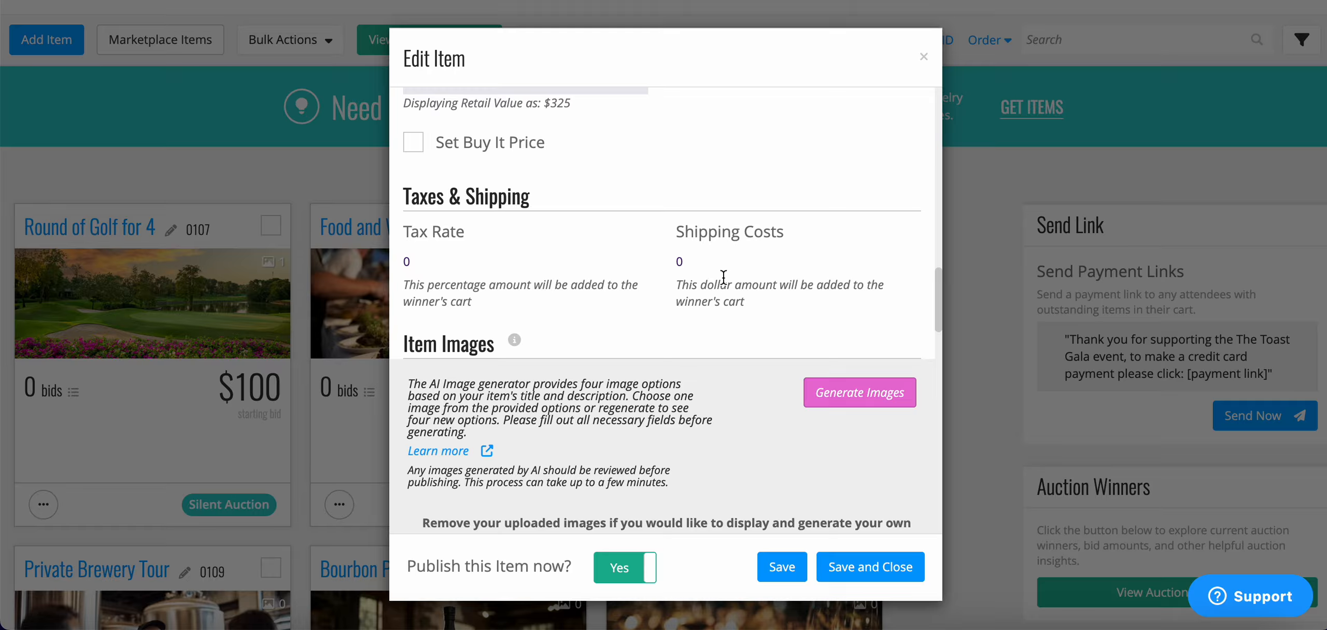
scroll(724, 277, down, 3)
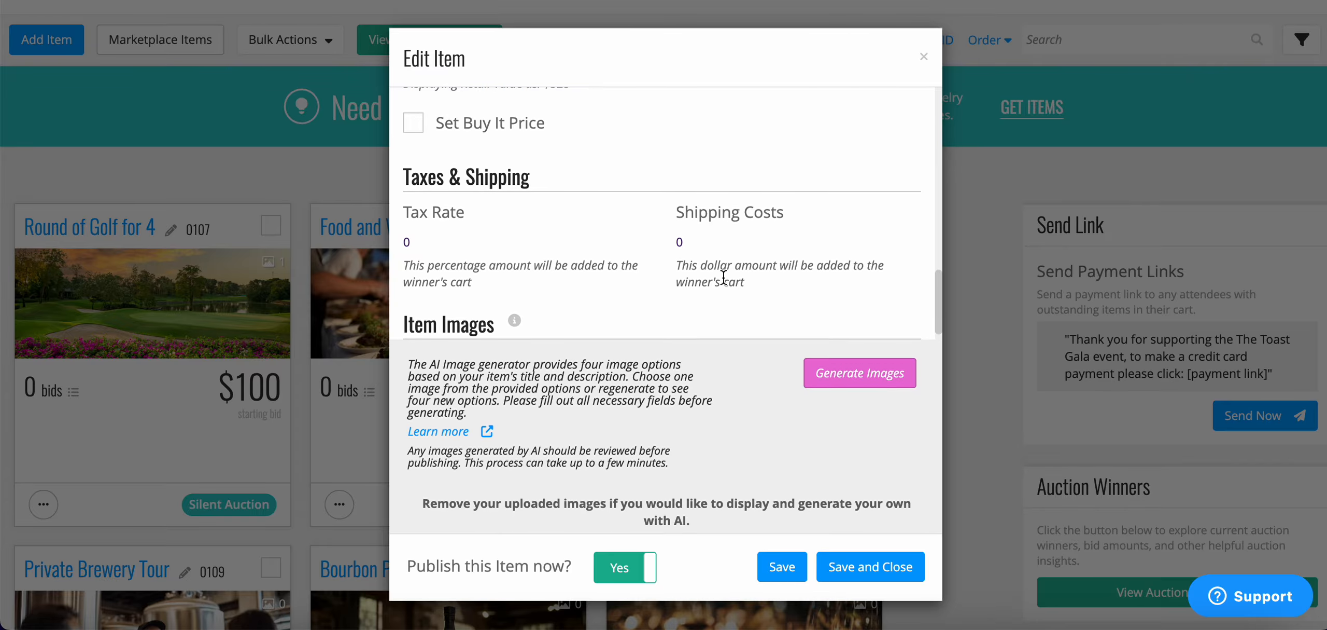
scroll(724, 278, down, 1)
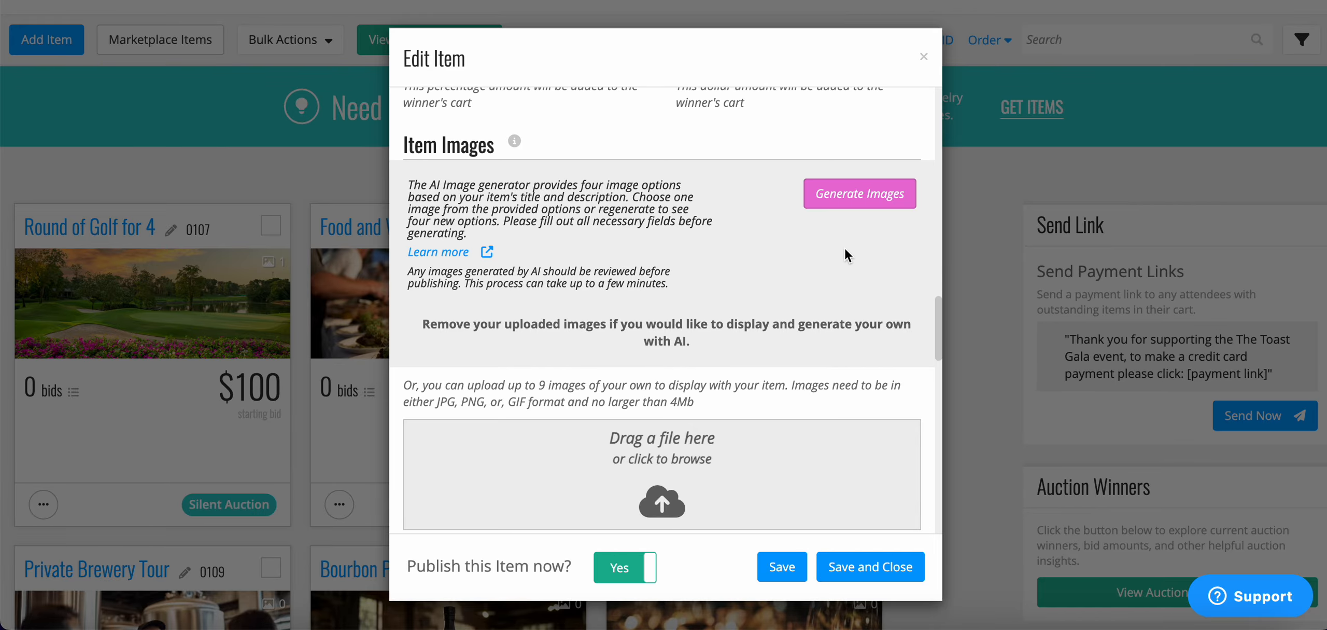
scroll(846, 252, down, 1)
scroll(876, 236, down, 5)
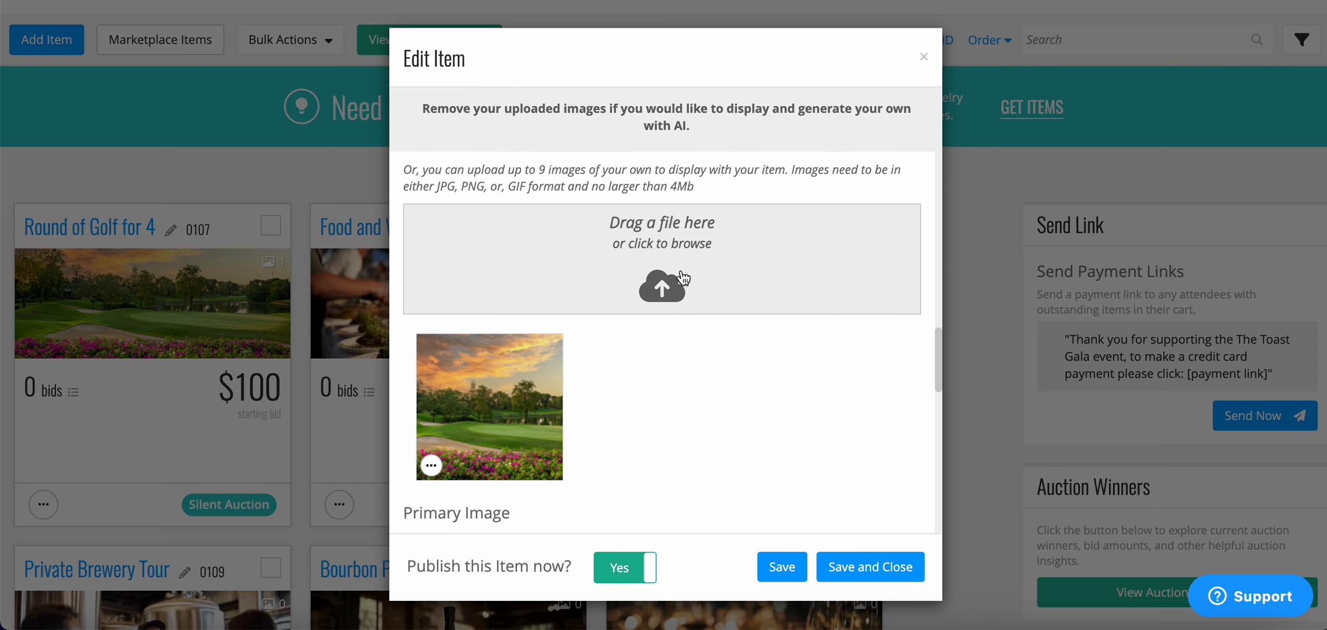
scroll(683, 274, down, 4)
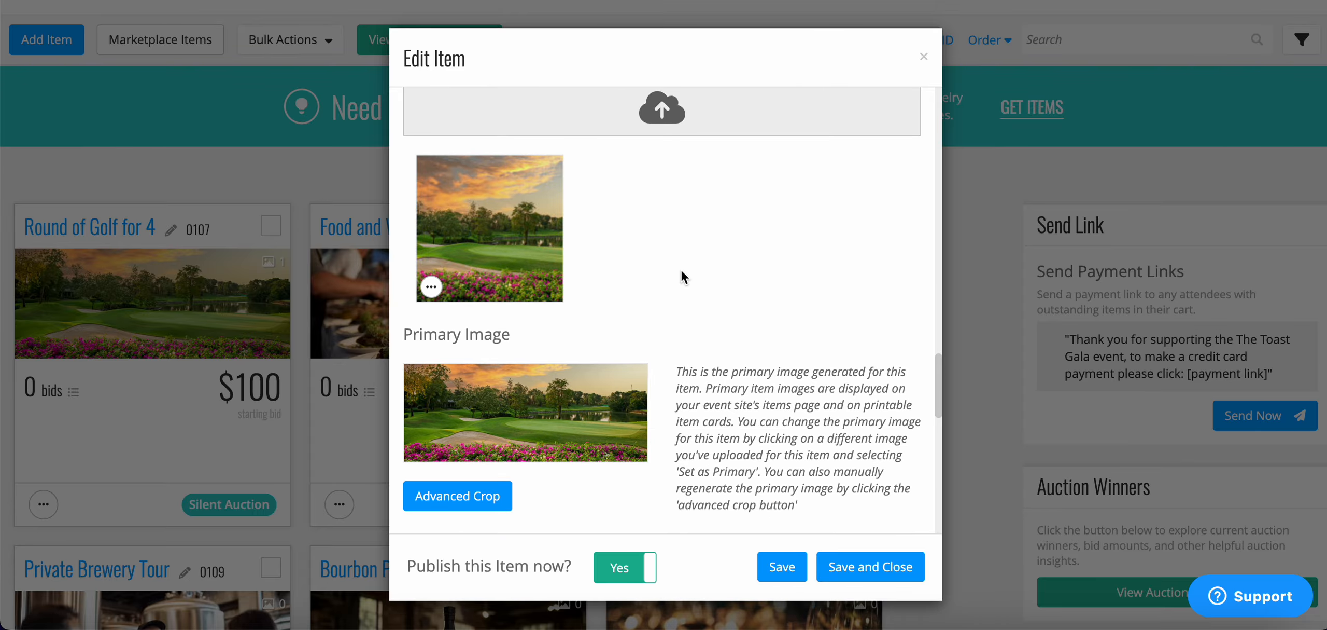
scroll(681, 269, down, 4)
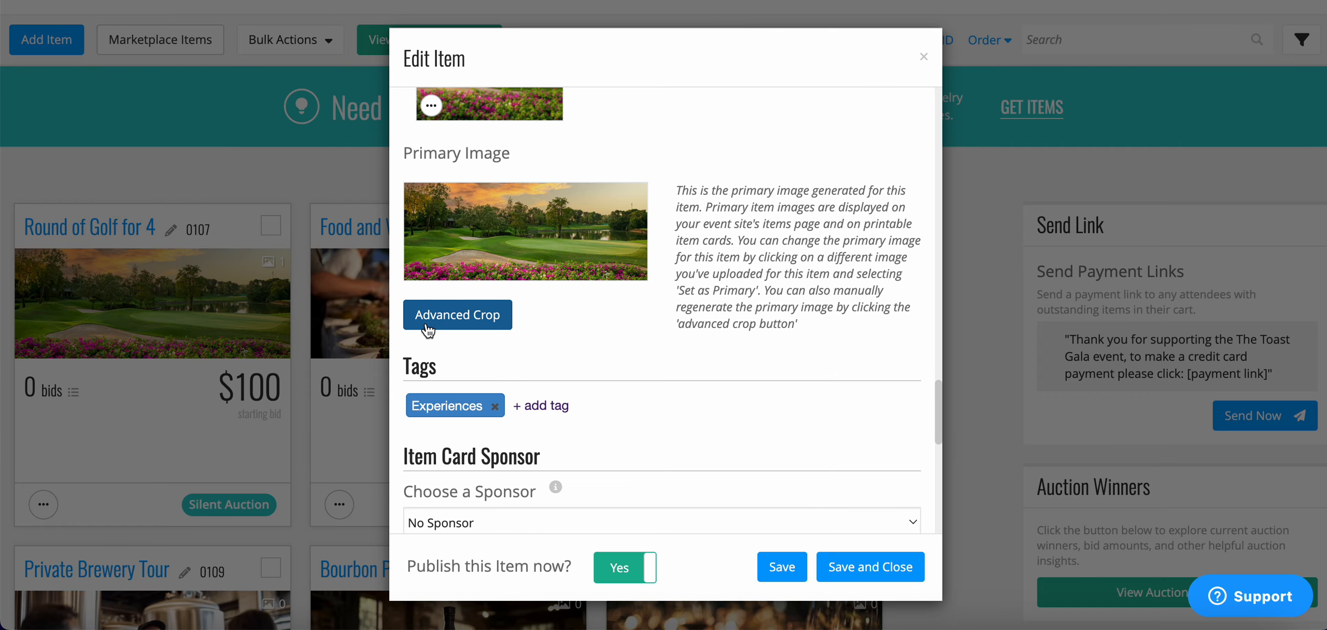
scroll(429, 330, down, 3)
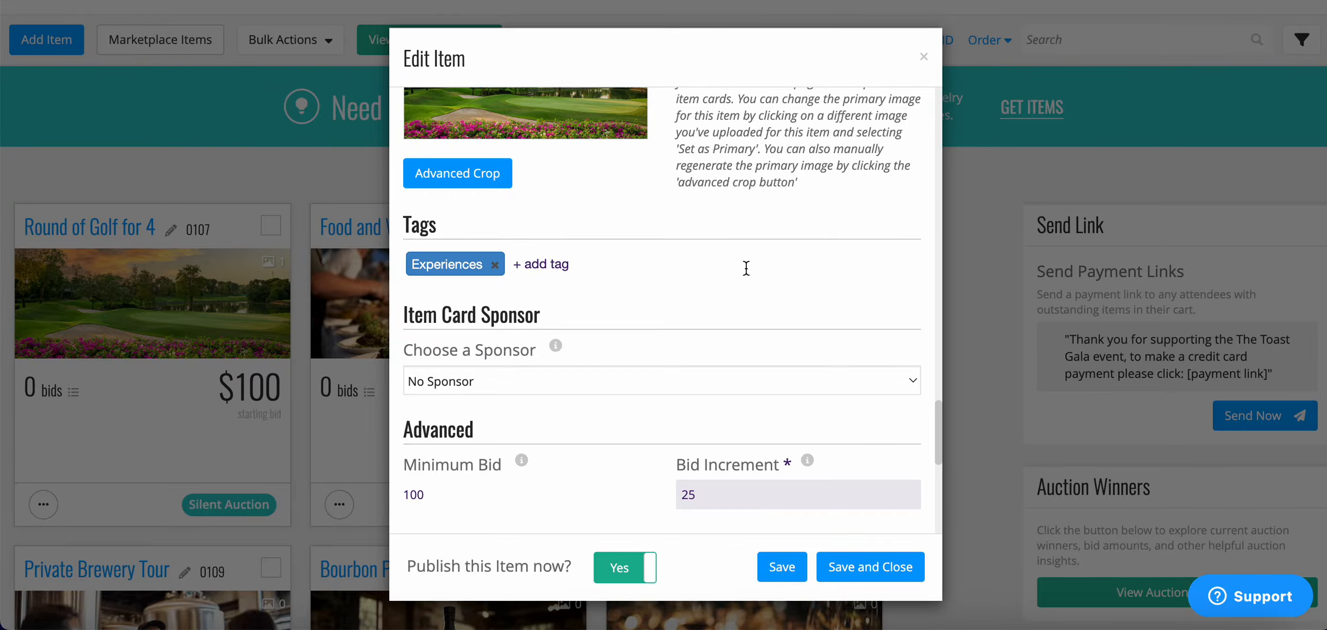
scroll(746, 267, down, 4)
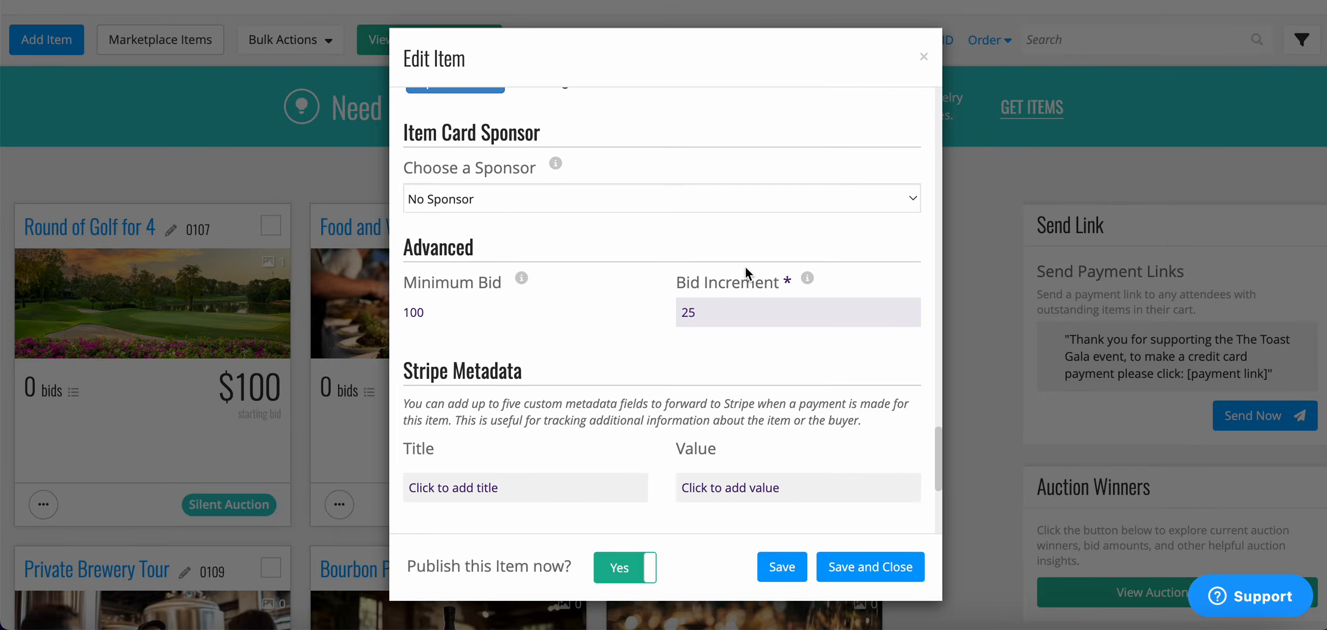
scroll(744, 265, down, 1)
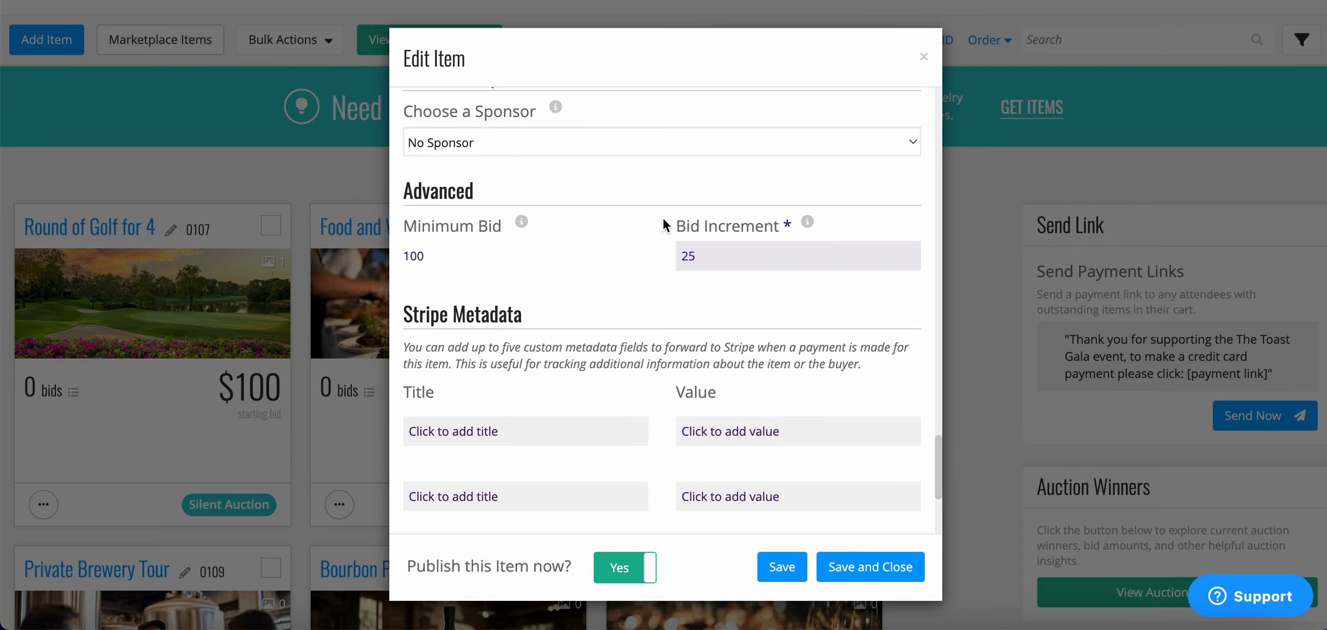
scroll(674, 303, up, 5)
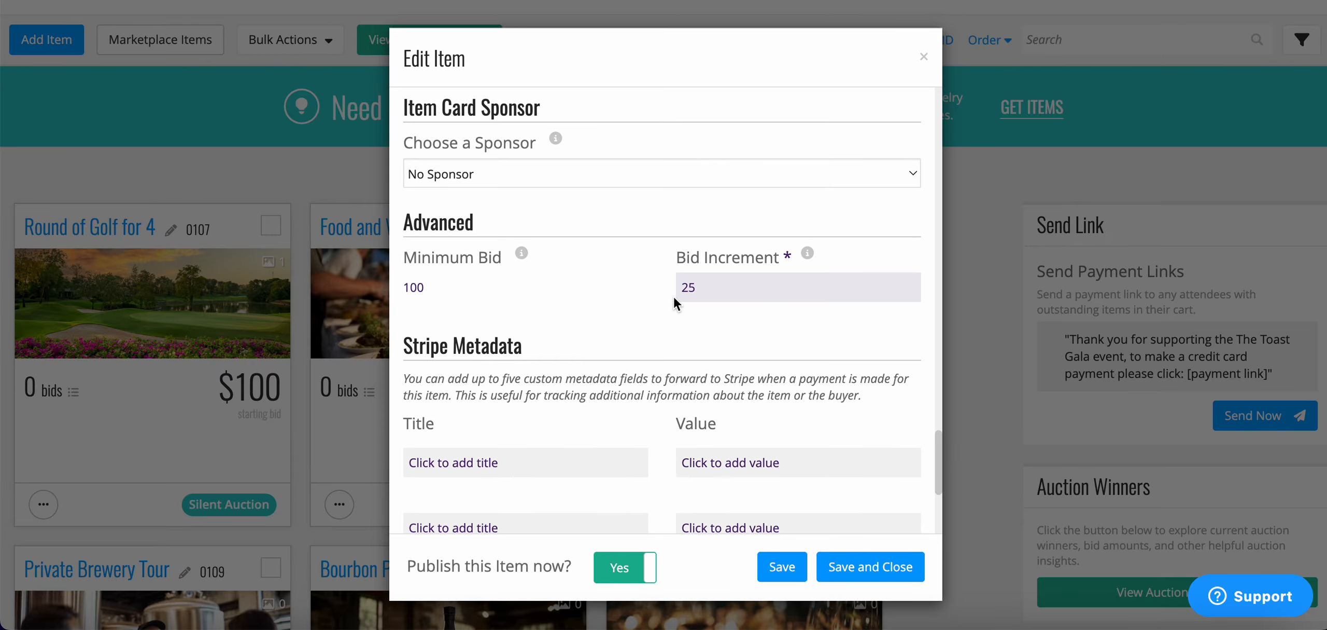
scroll(674, 297, up, 10)
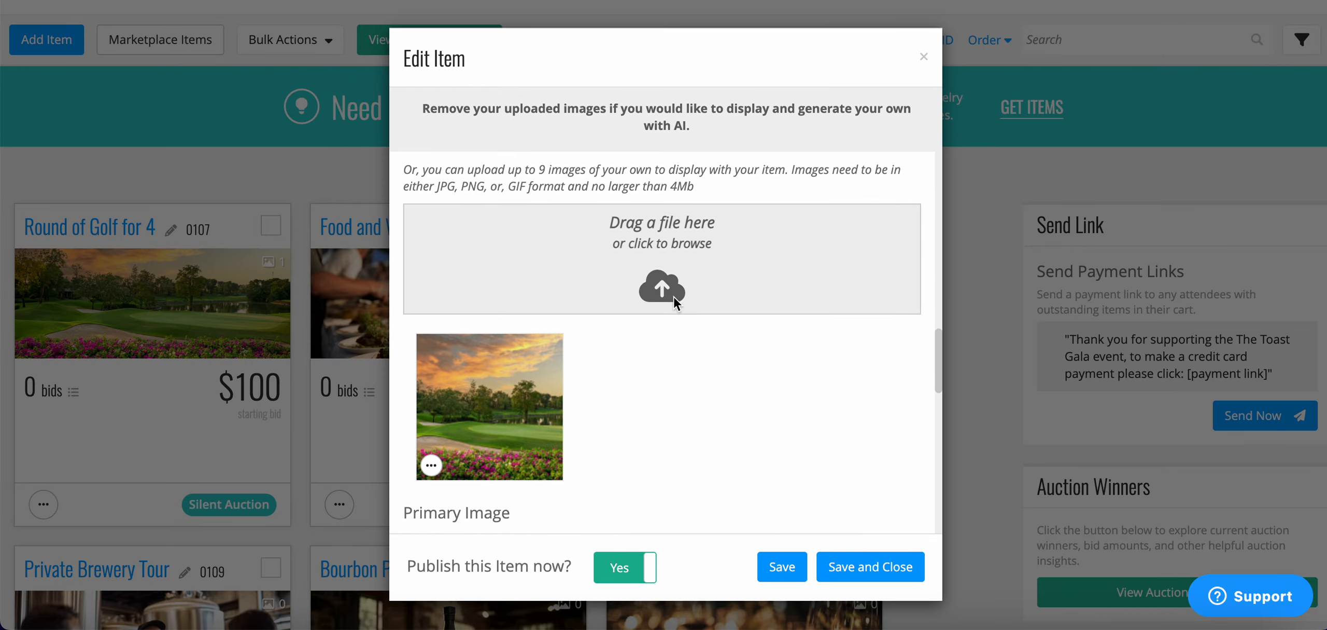
scroll(674, 297, up, 3)
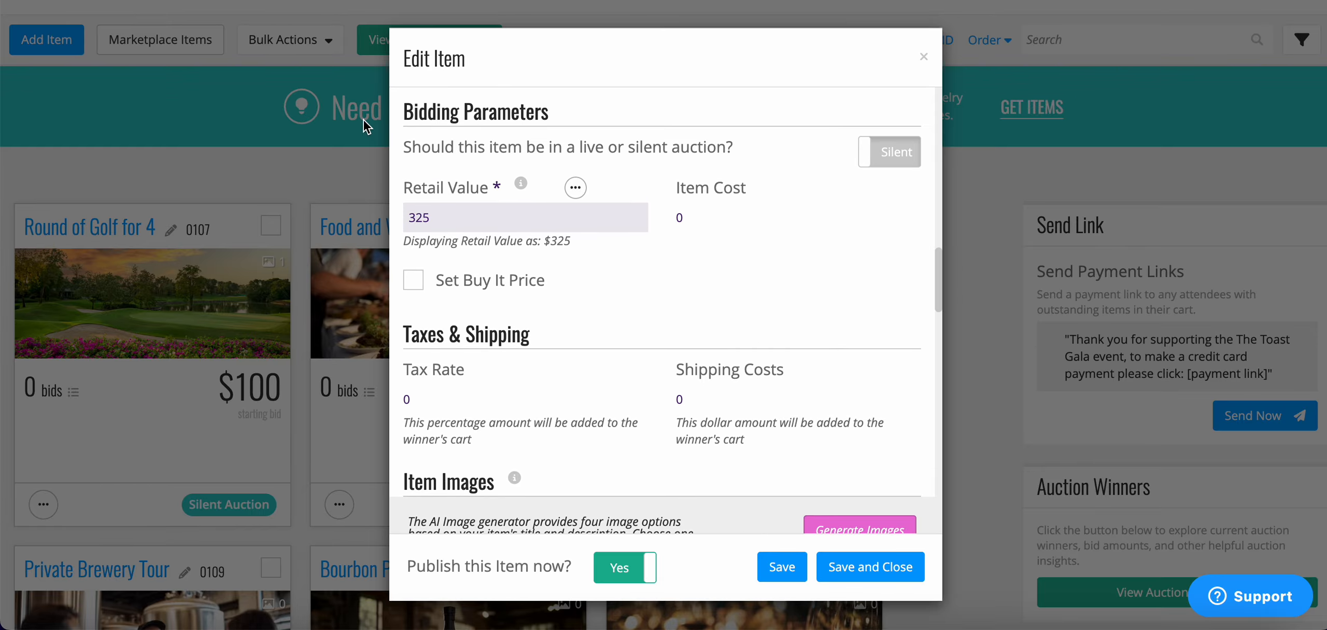
scroll(428, 264, down, 12)
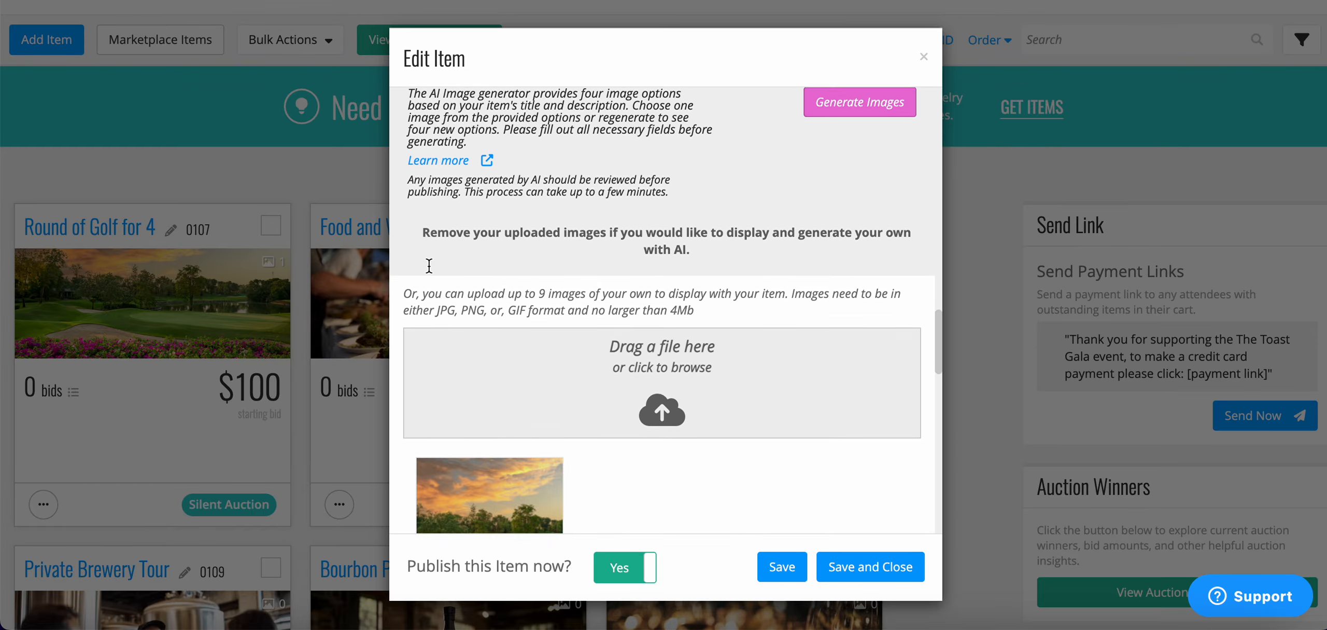
scroll(430, 266, down, 8)
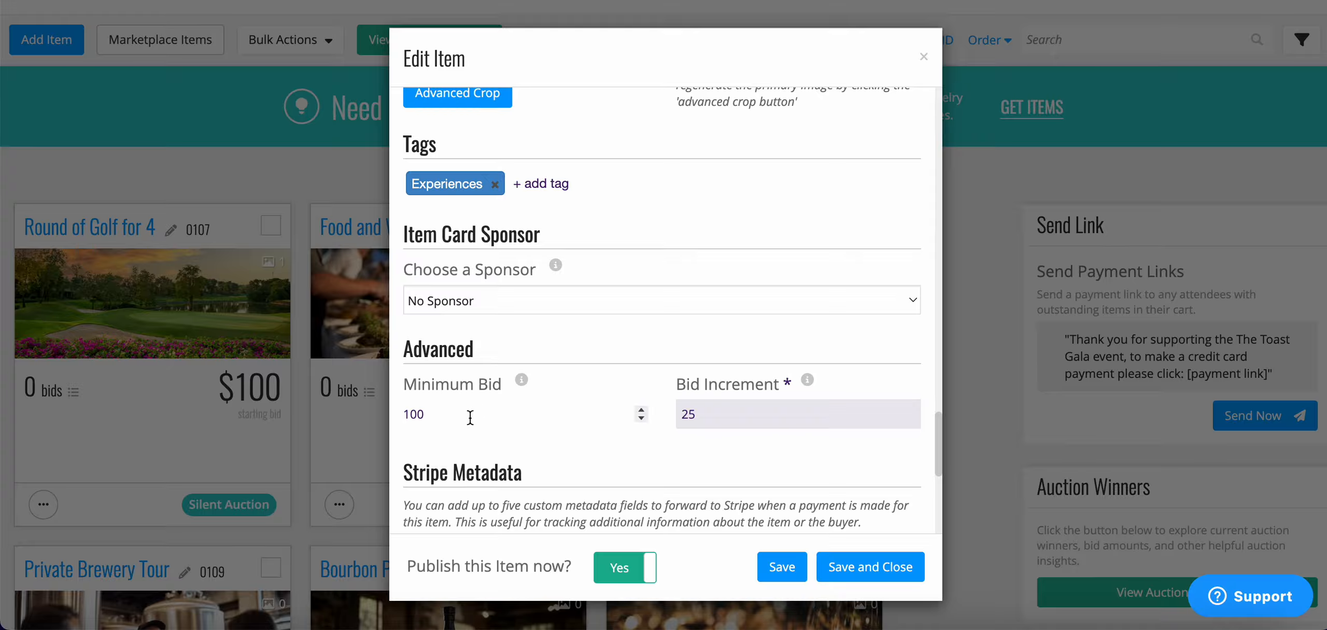
Change the golf item's bid increment from 25 to 30 and save the item.
click(723, 413)
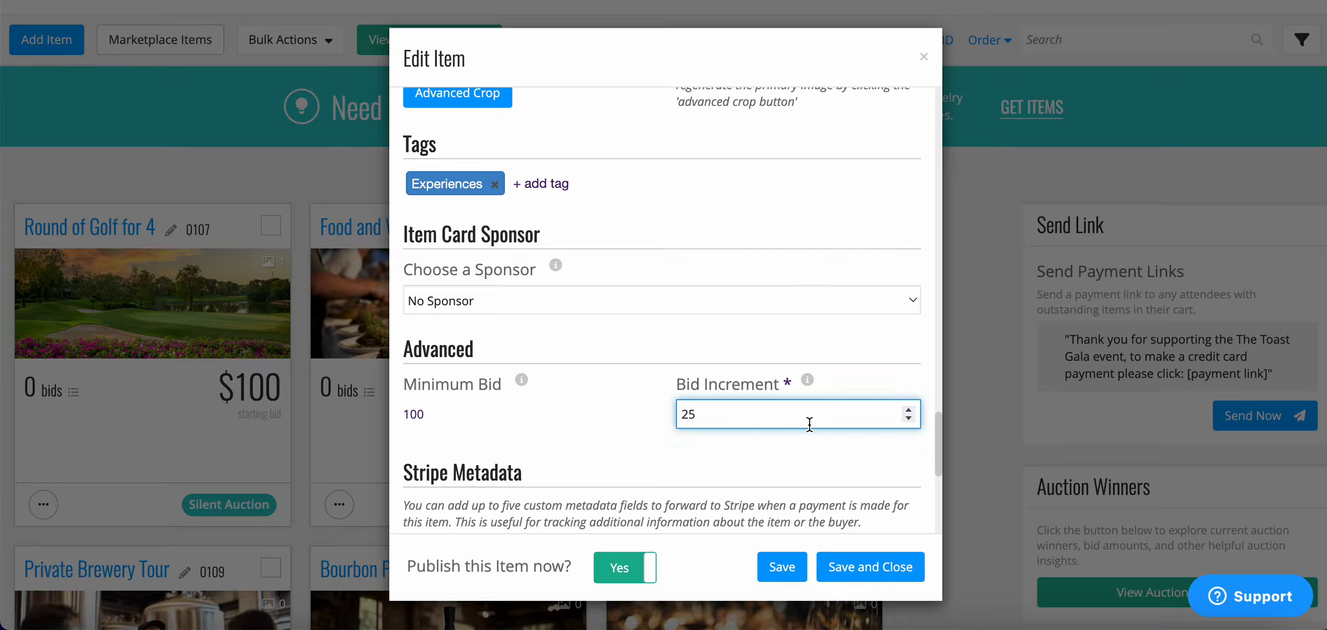
key(BackSpace)
key(BackSpace)
text(30)
click(773, 454)
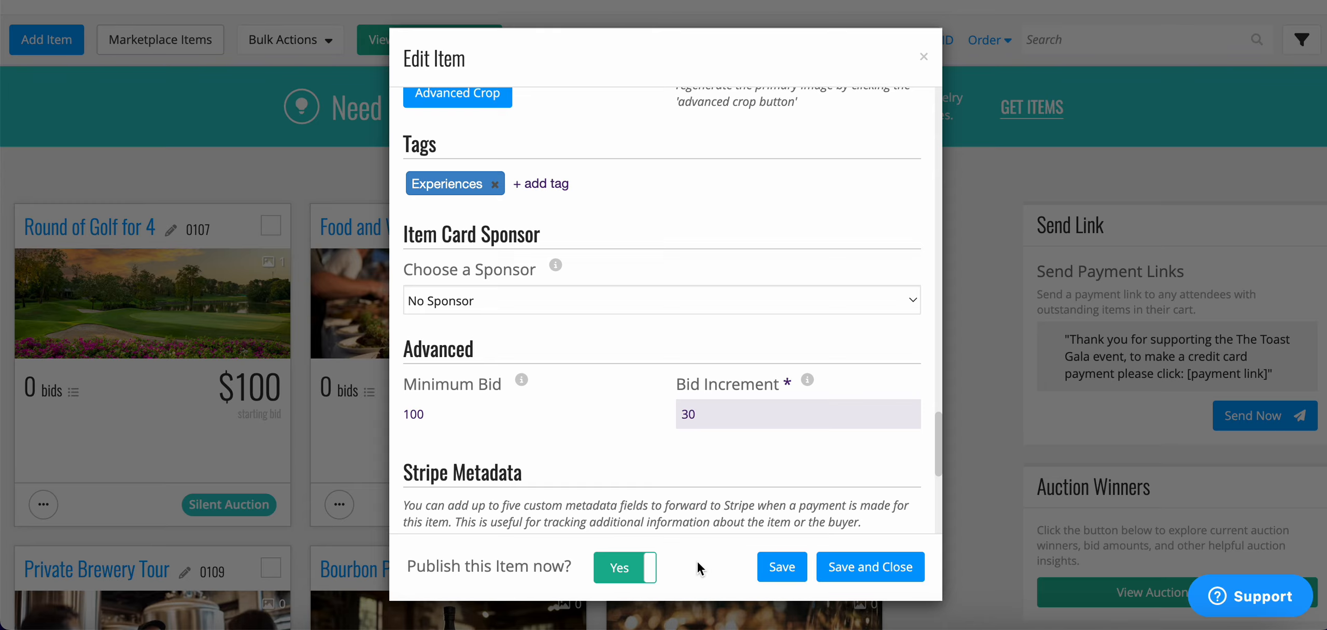
click(909, 572)
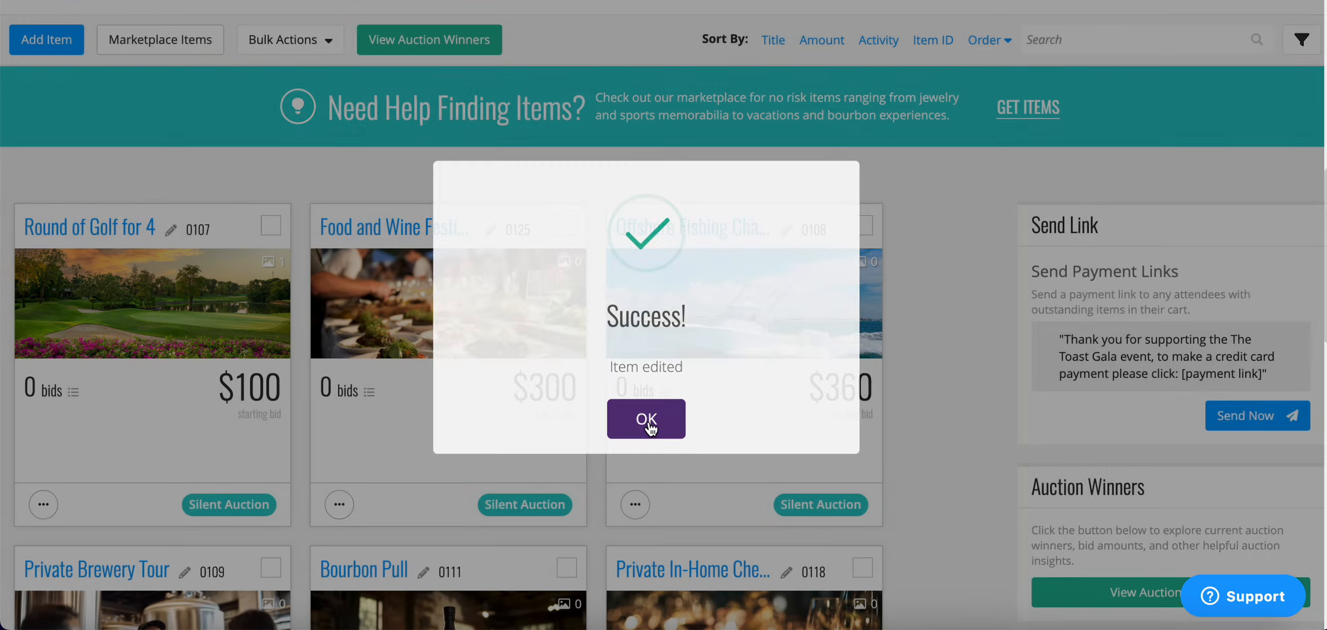
Dismiss the item-edited confirmation and open the golf item's action options.
click(646, 420)
scroll(650, 428, down, 2)
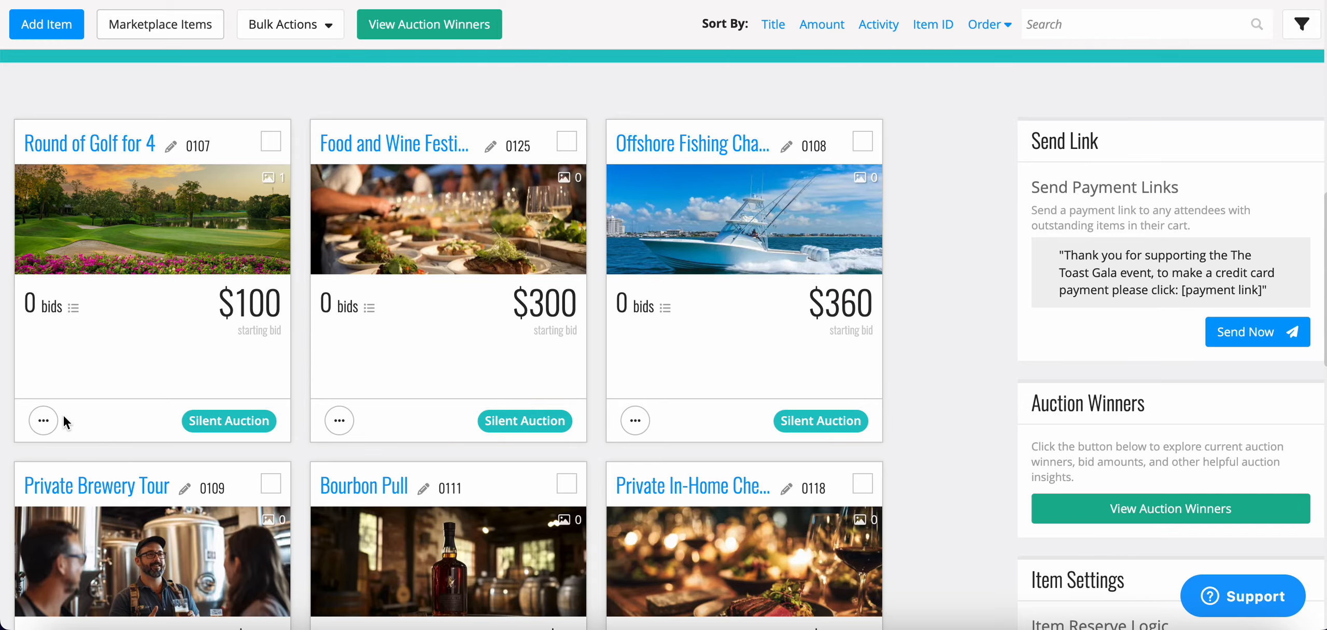
scroll(62, 414, down, 1)
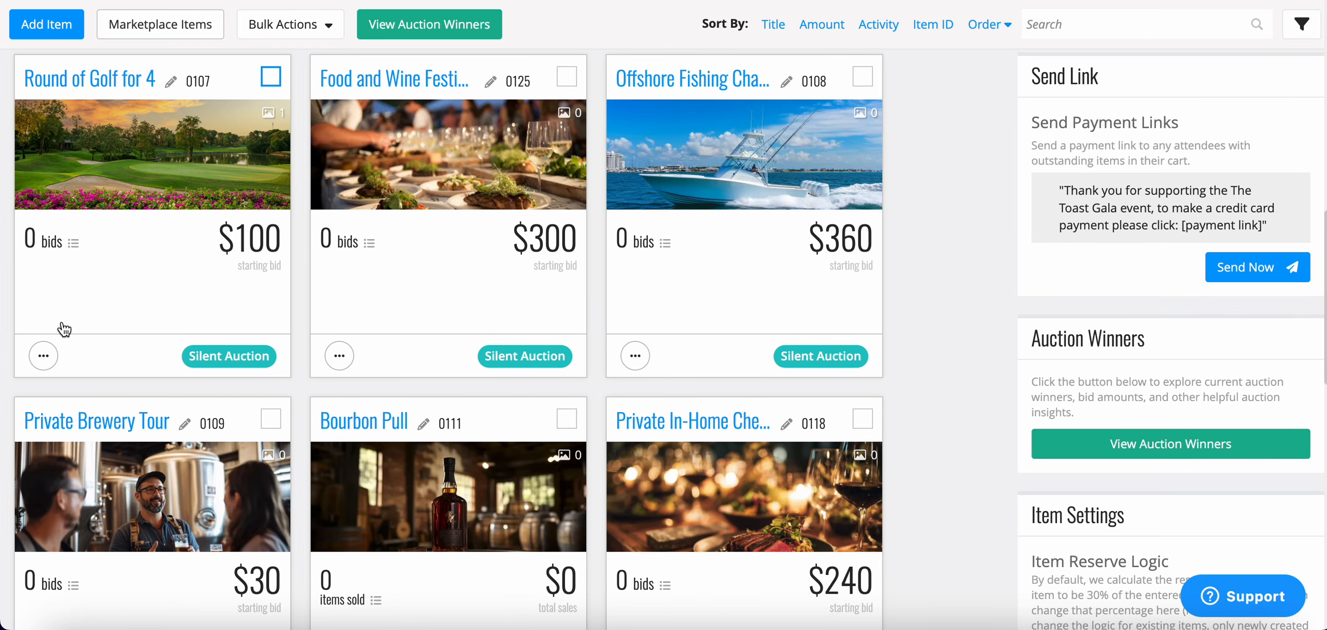
click(51, 363)
scroll(52, 366, down, 2)
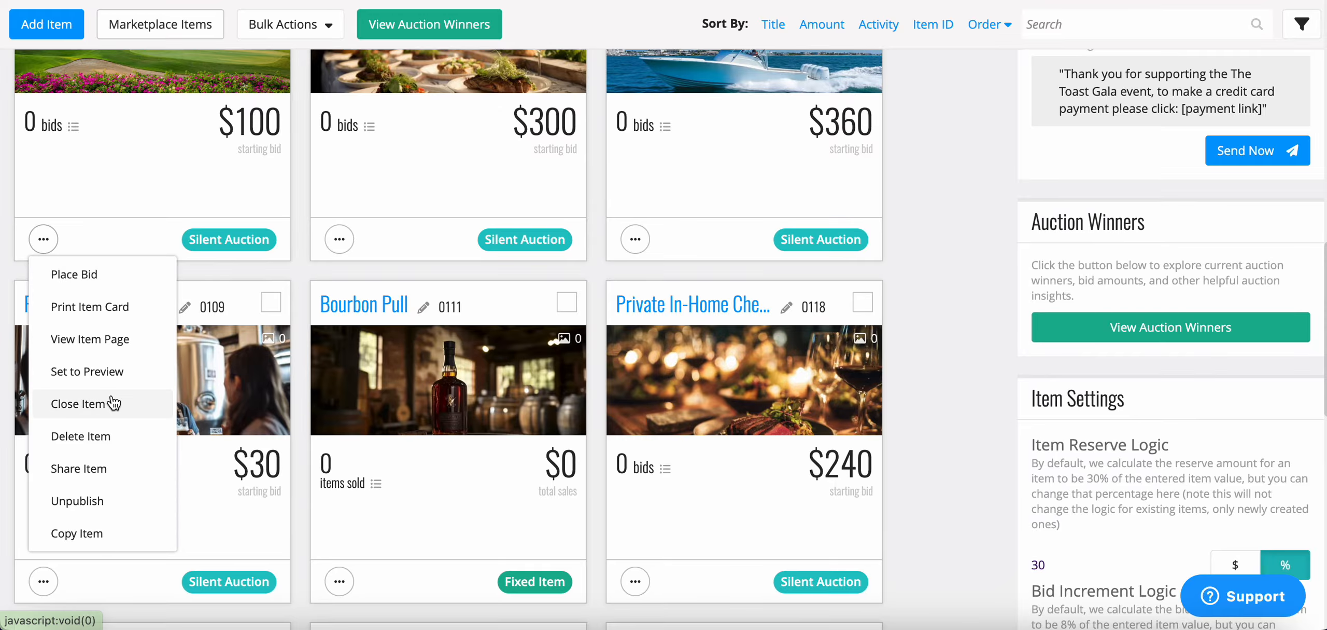
Close the options and bring 50/50 Raffle Ticket, Concert Tickets and College Admissions into view.
click(306, 270)
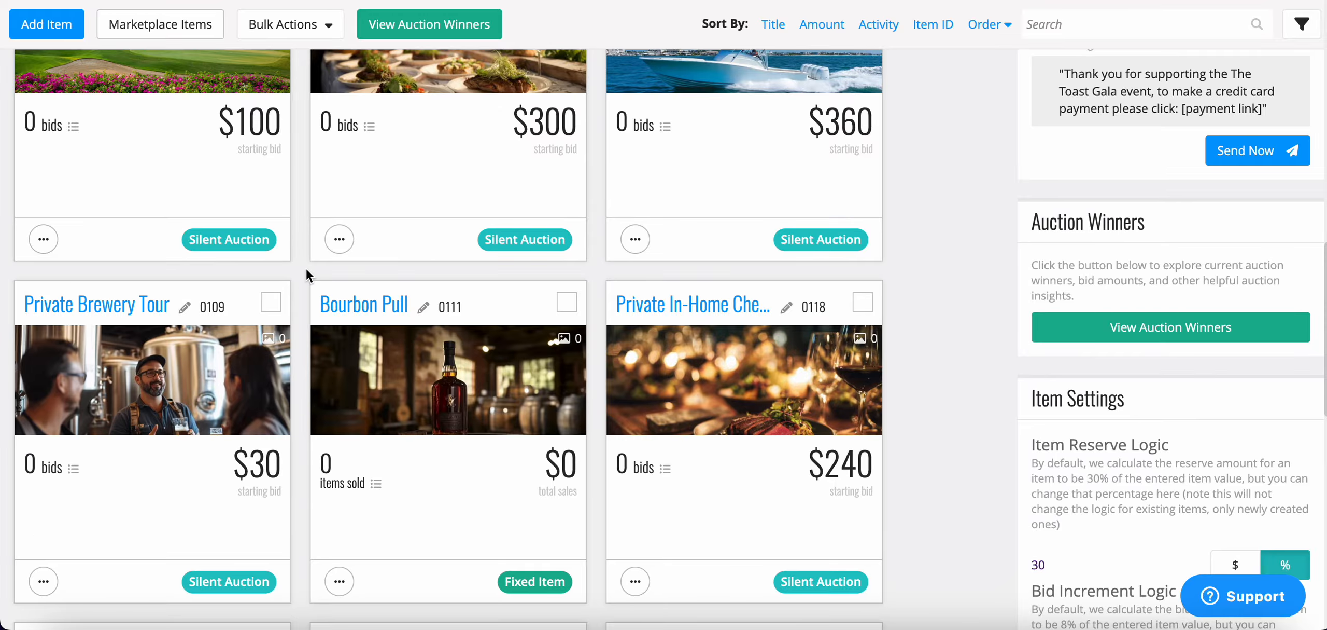
scroll(306, 270, up, 1)
scroll(306, 275, up, 2)
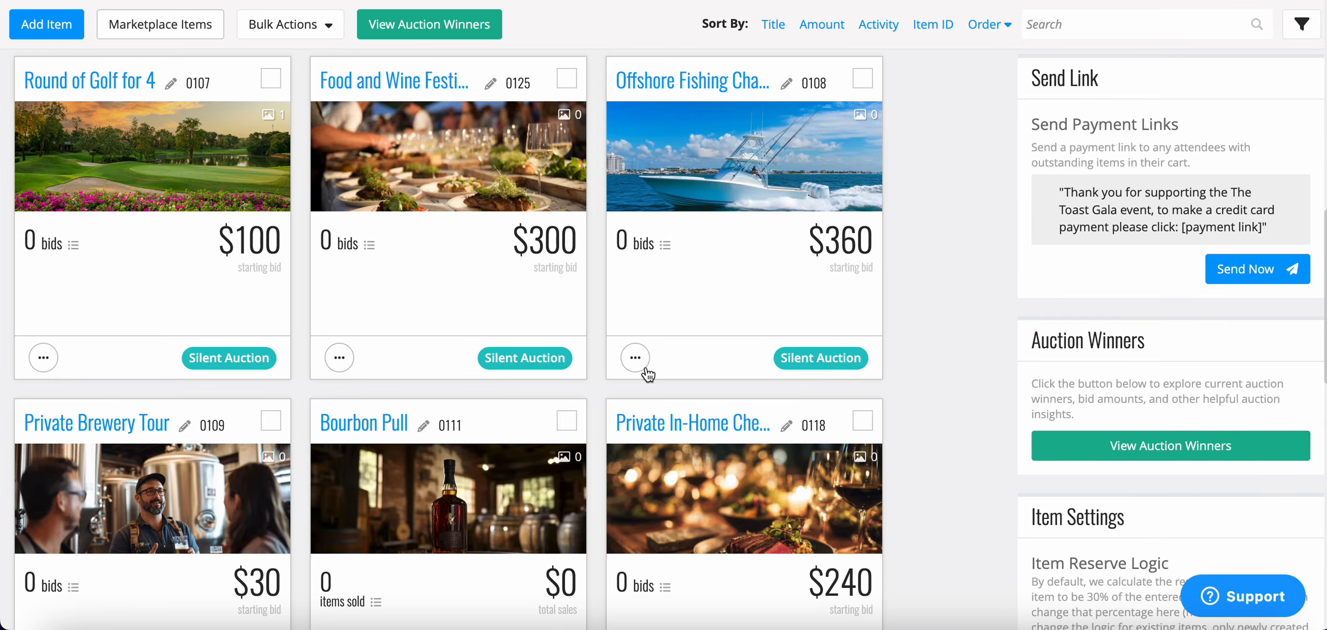
scroll(587, 349, down, 2)
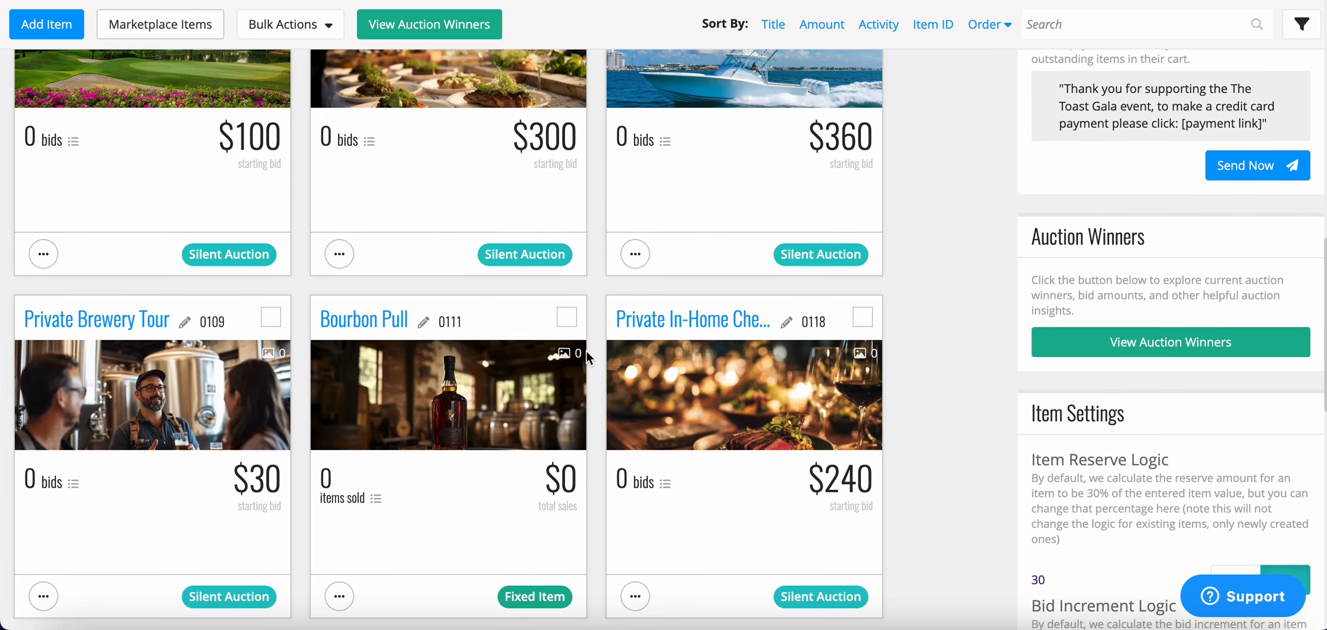
scroll(587, 351, down, 5)
scroll(587, 351, down, 3)
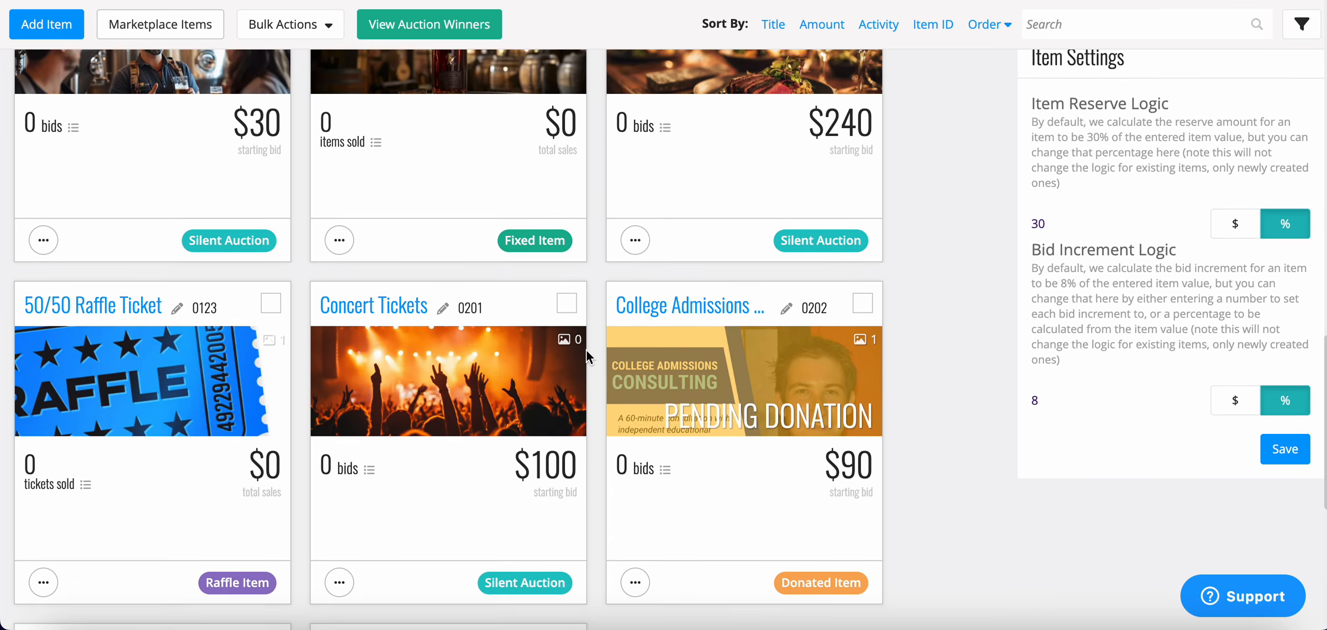
click(106, 249)
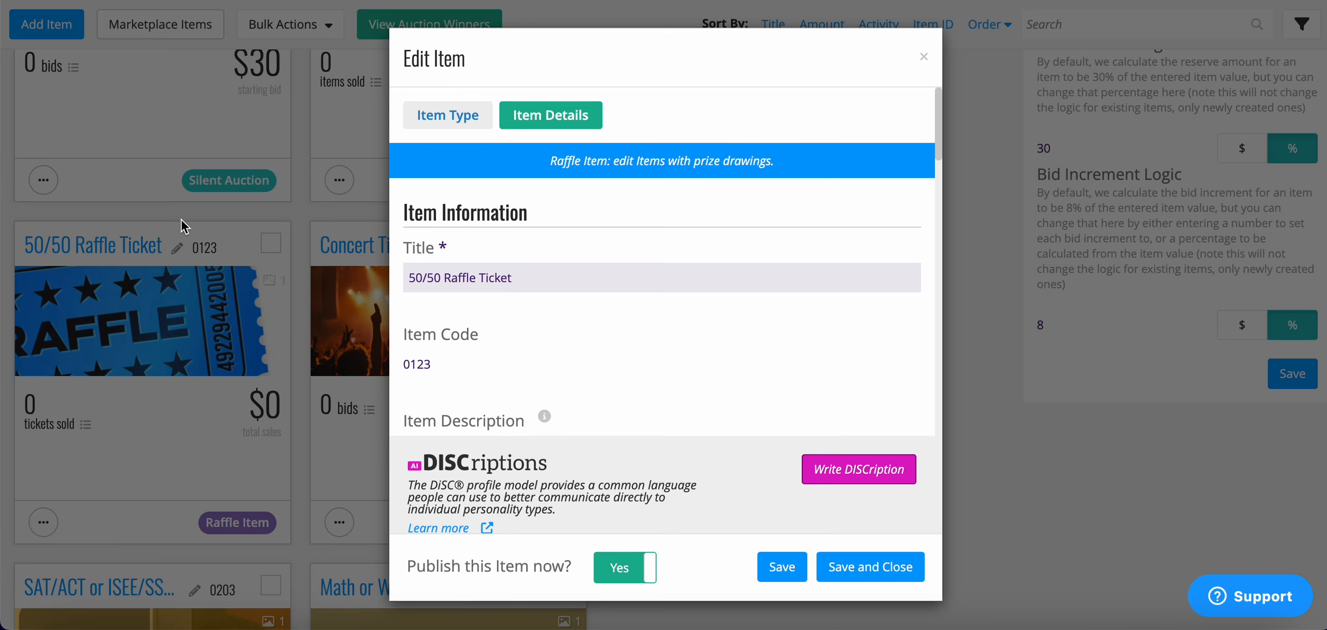
scroll(683, 272, down, 8)
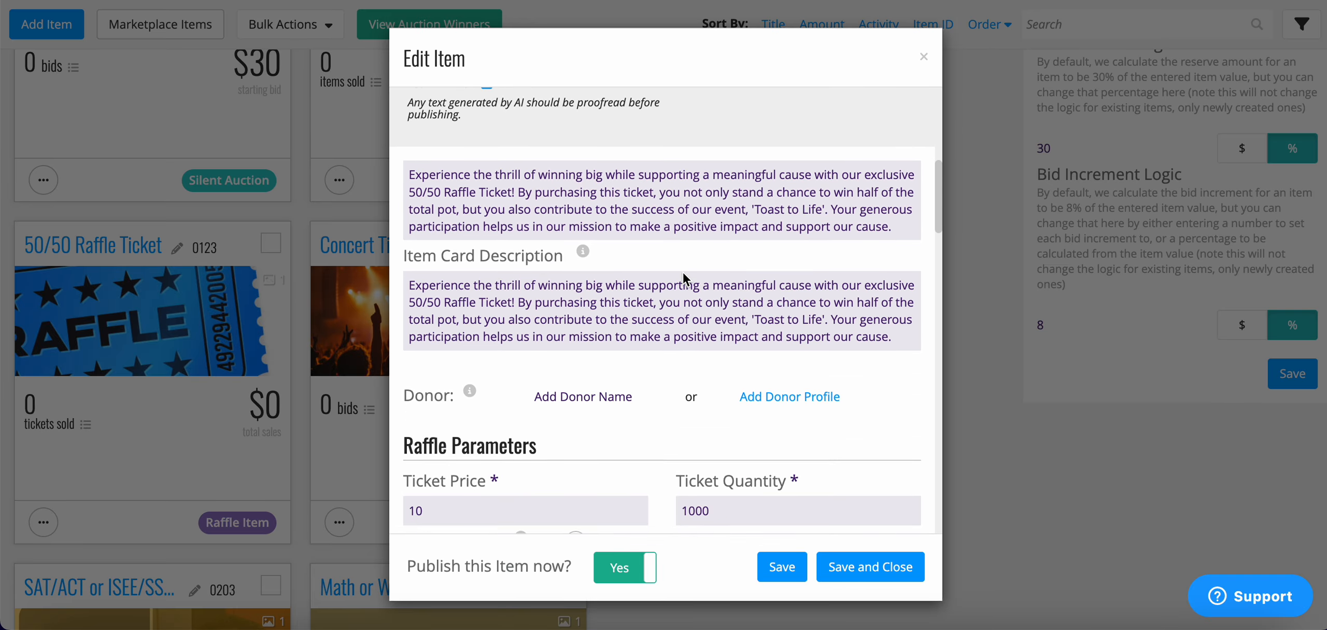
scroll(682, 272, down, 5)
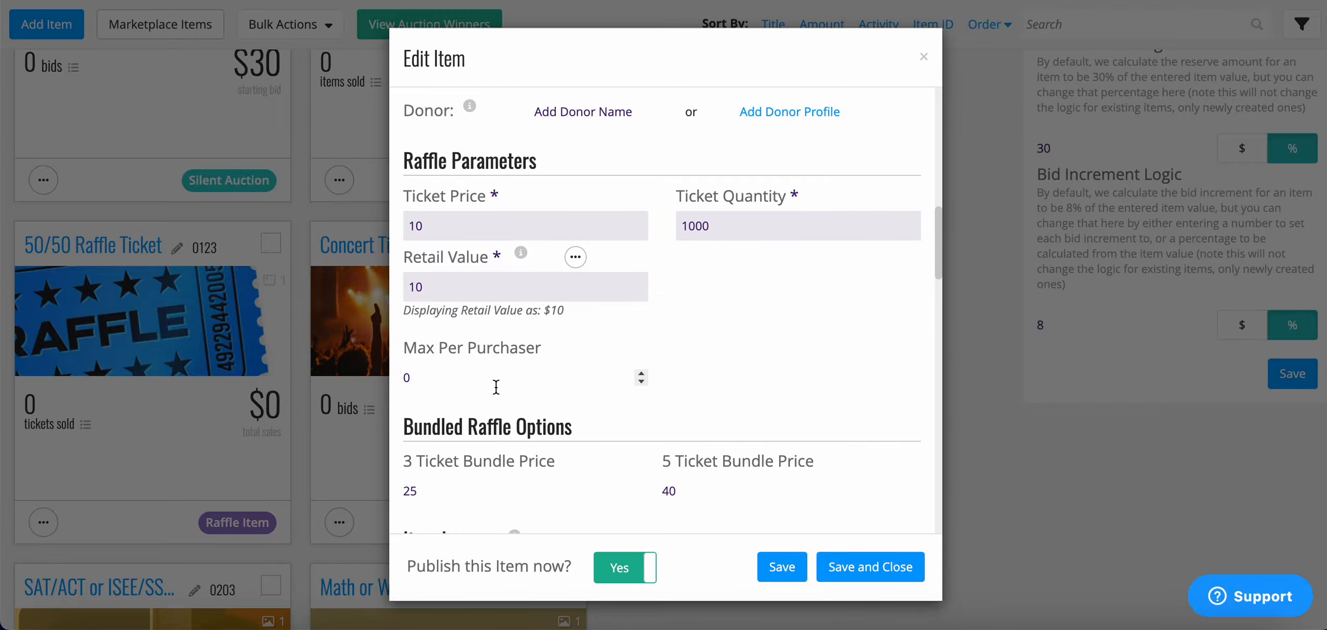
scroll(496, 386, down, 2)
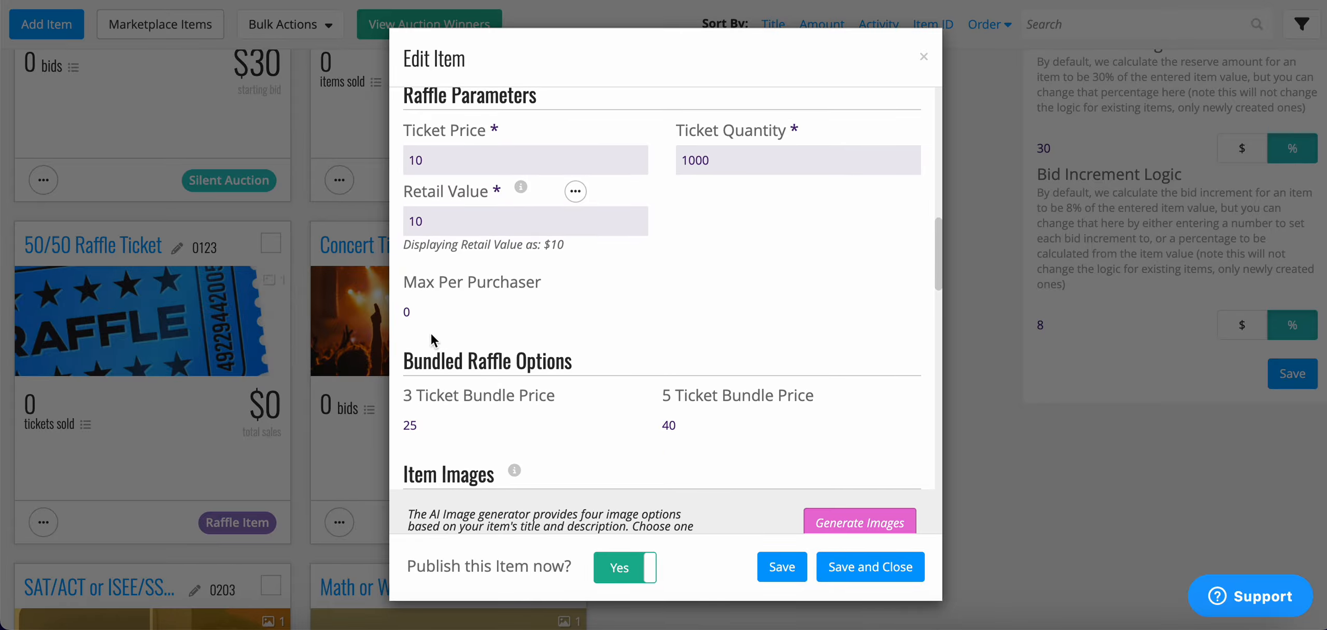
scroll(441, 318, down, 2)
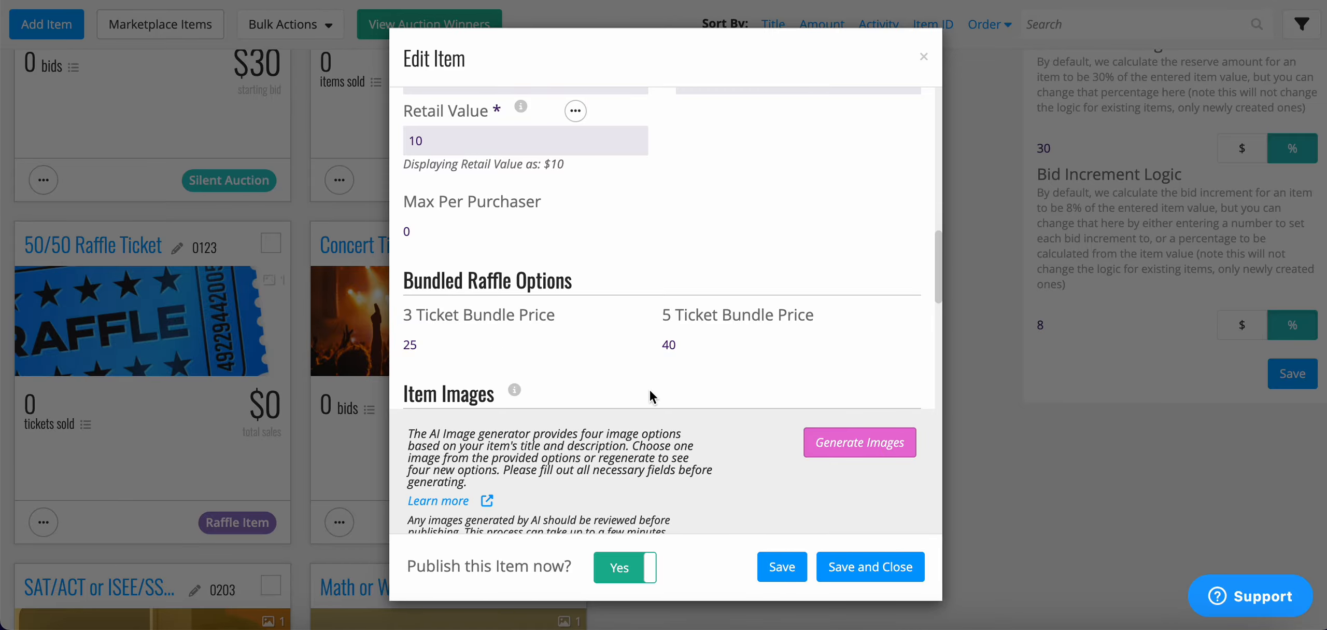
scroll(650, 394, down, 5)
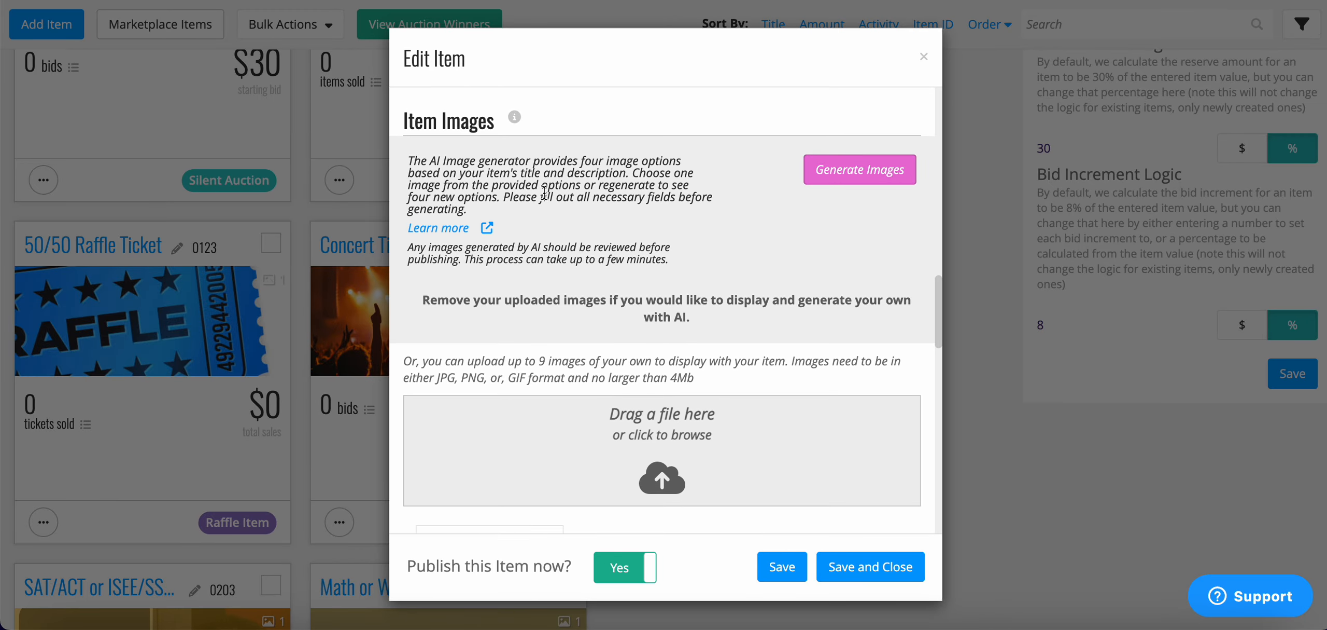
scroll(542, 311, down, 10)
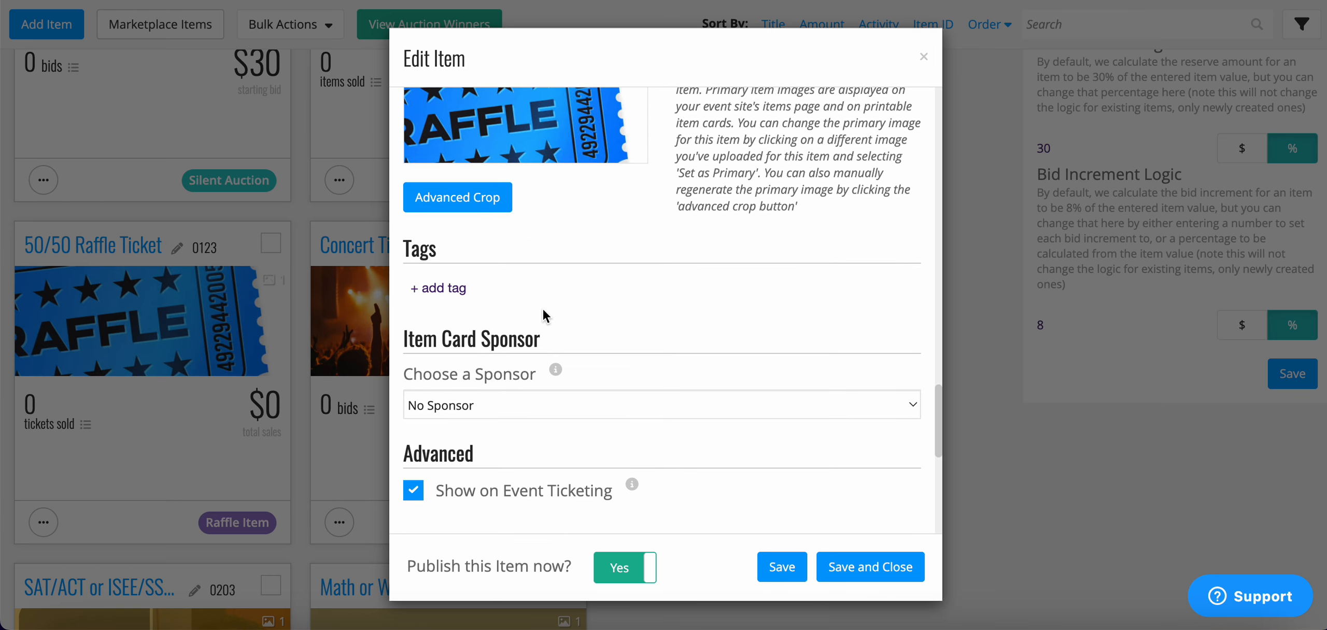
scroll(543, 313, down, 2)
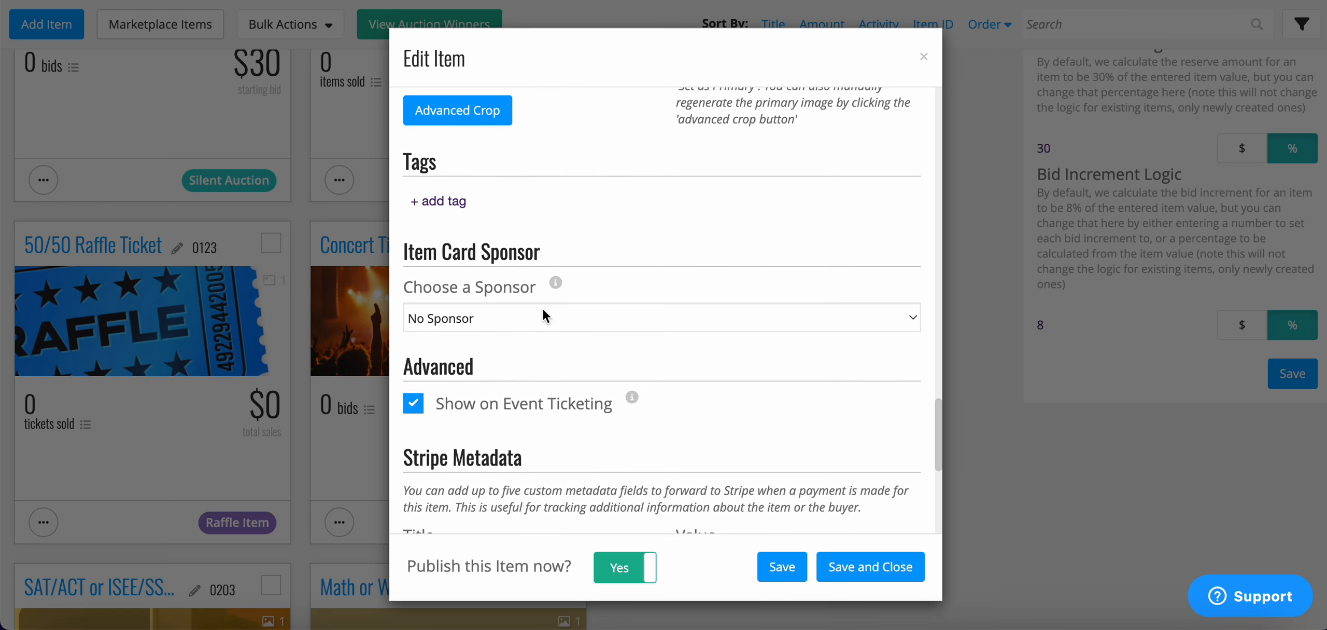
scroll(543, 310, down, 1)
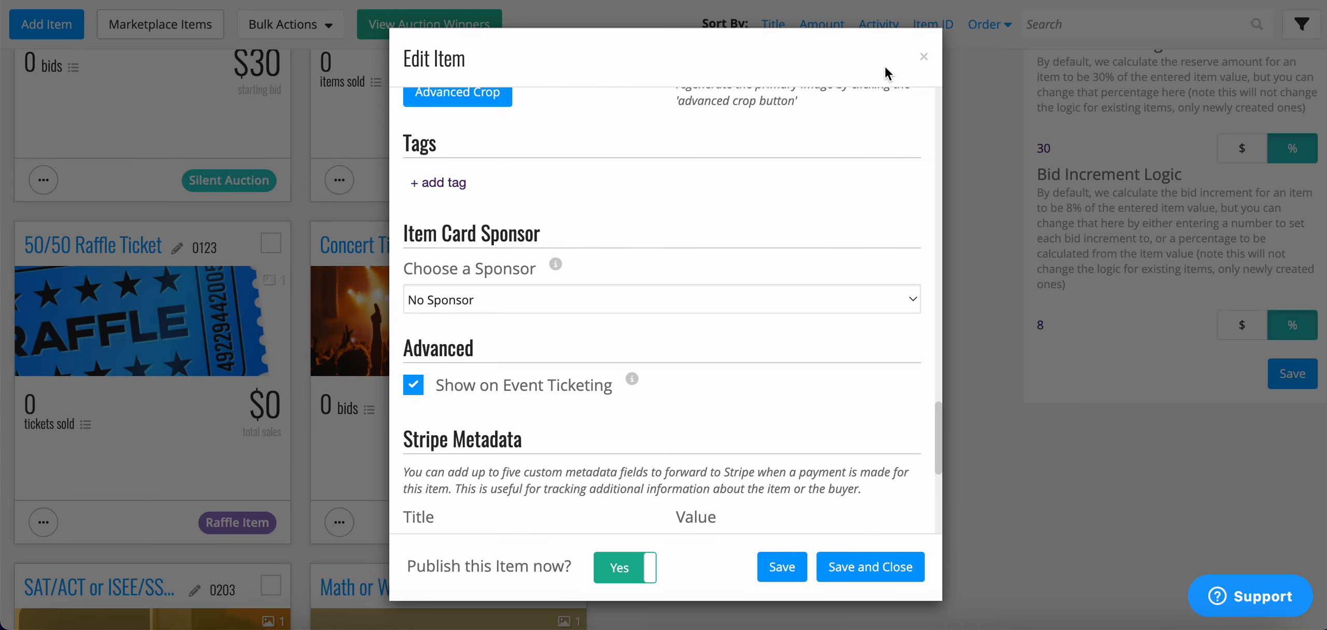
click(924, 56)
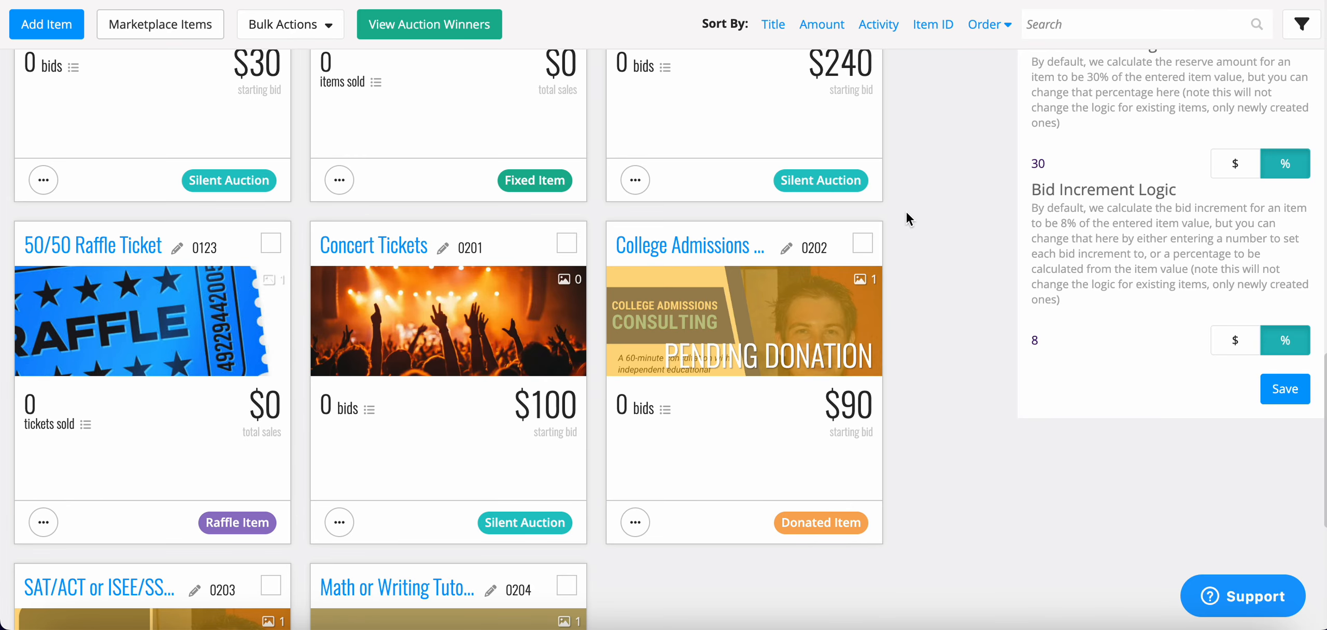
scroll(906, 212, down, 1)
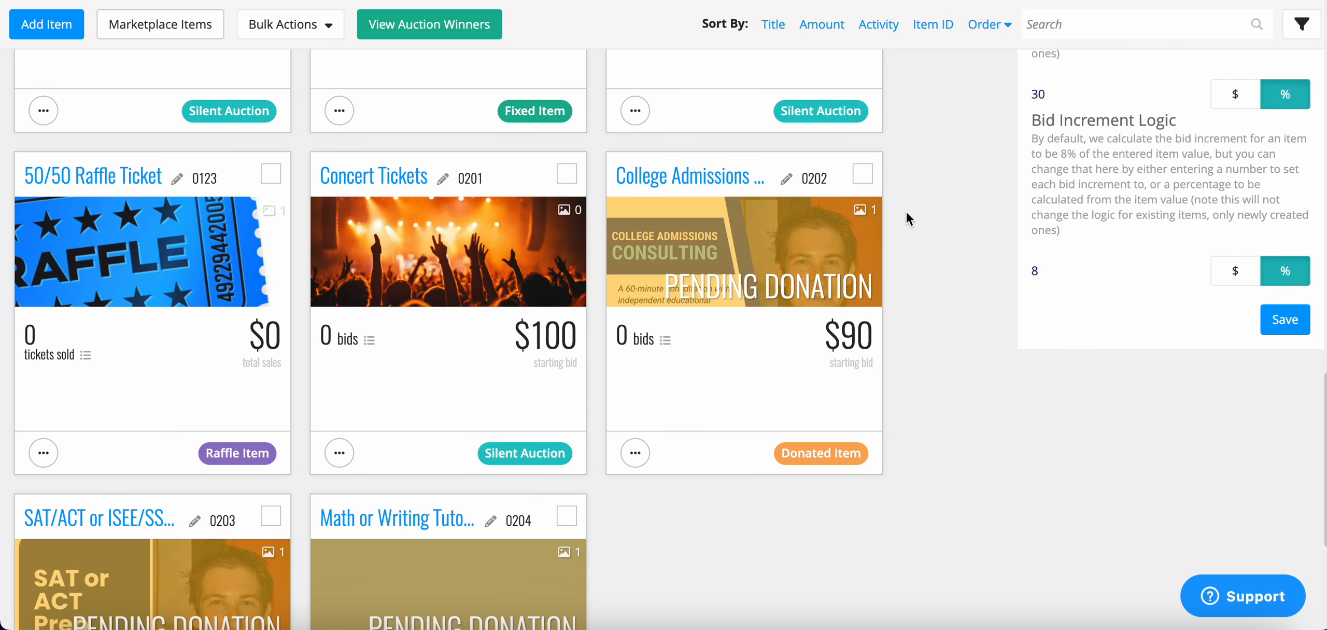
scroll(907, 212, down, 1)
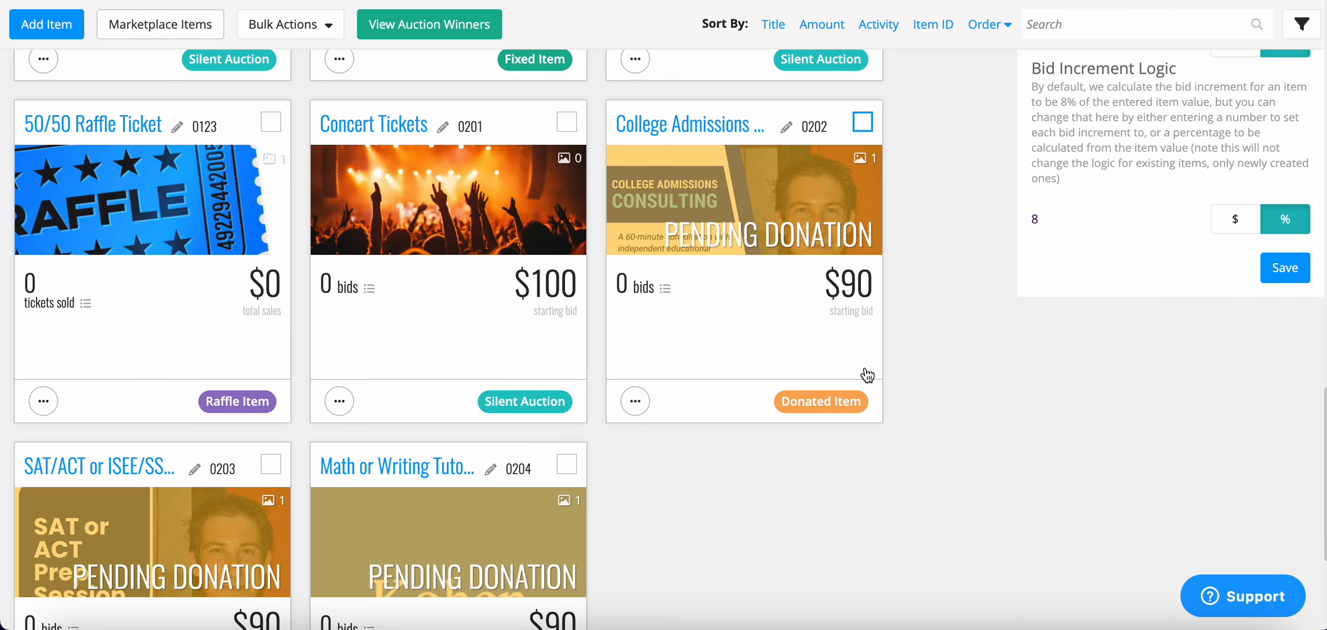
click(695, 125)
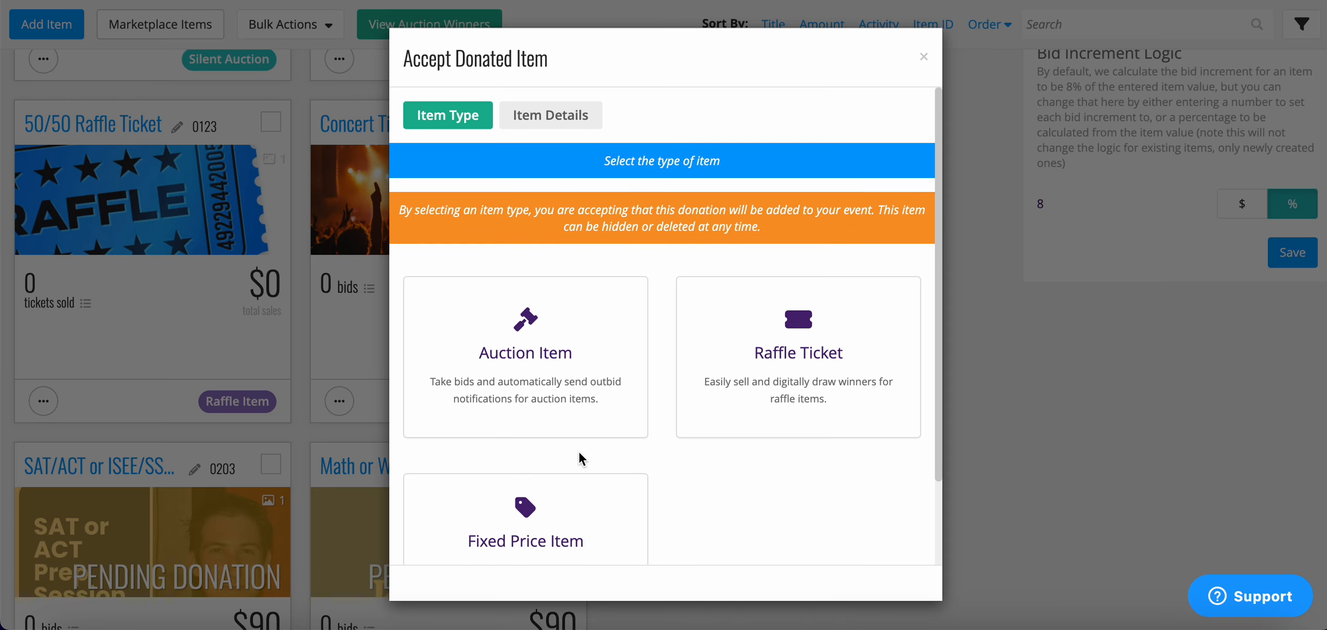
scroll(579, 453, down, 3)
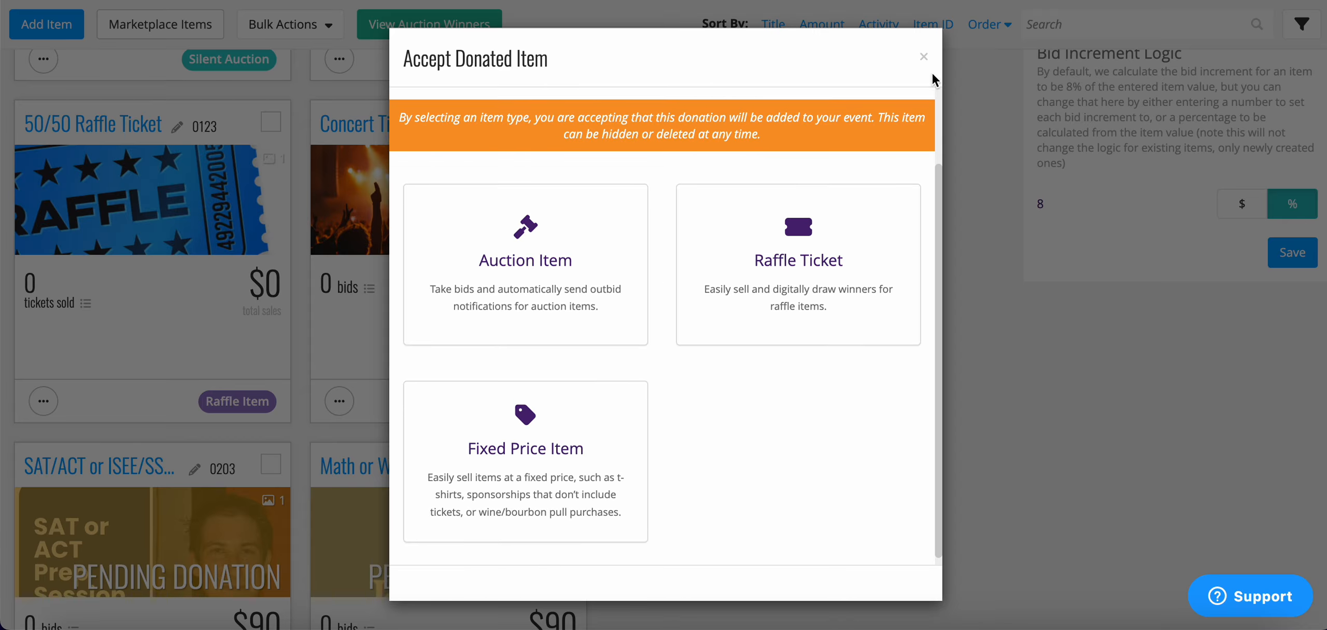
click(924, 57)
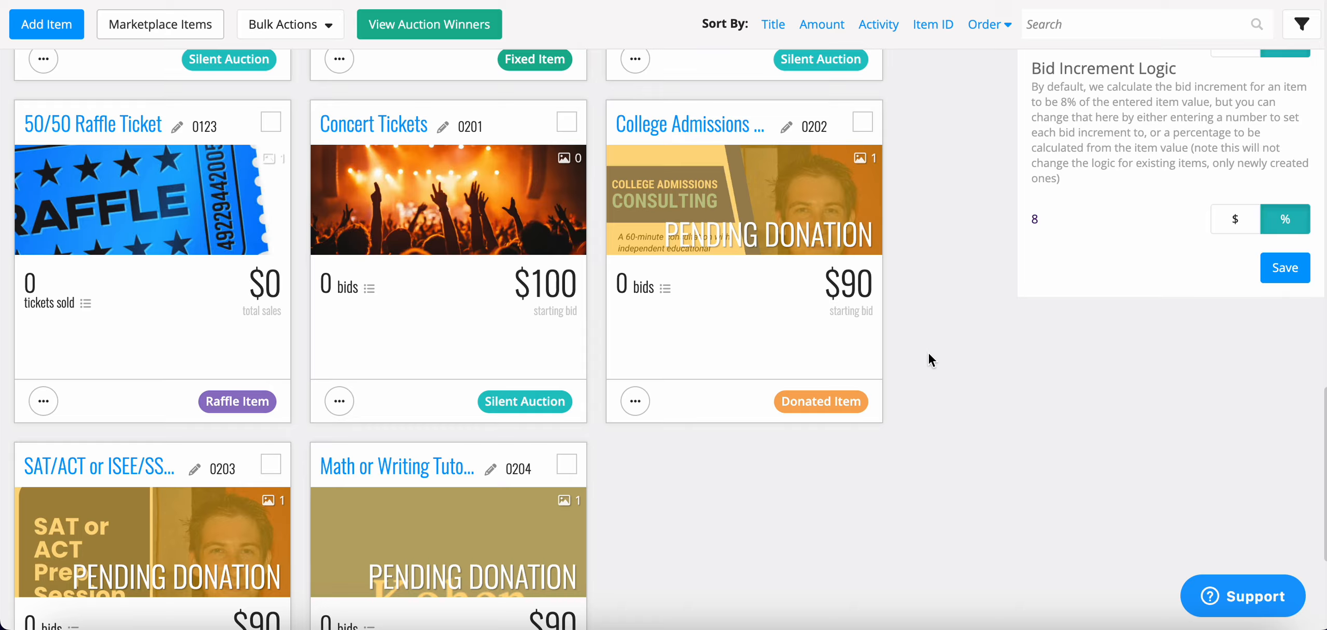
Return to the top of the Items tab, showing the Round of Golf for 4 row.
scroll(929, 355, up, 5)
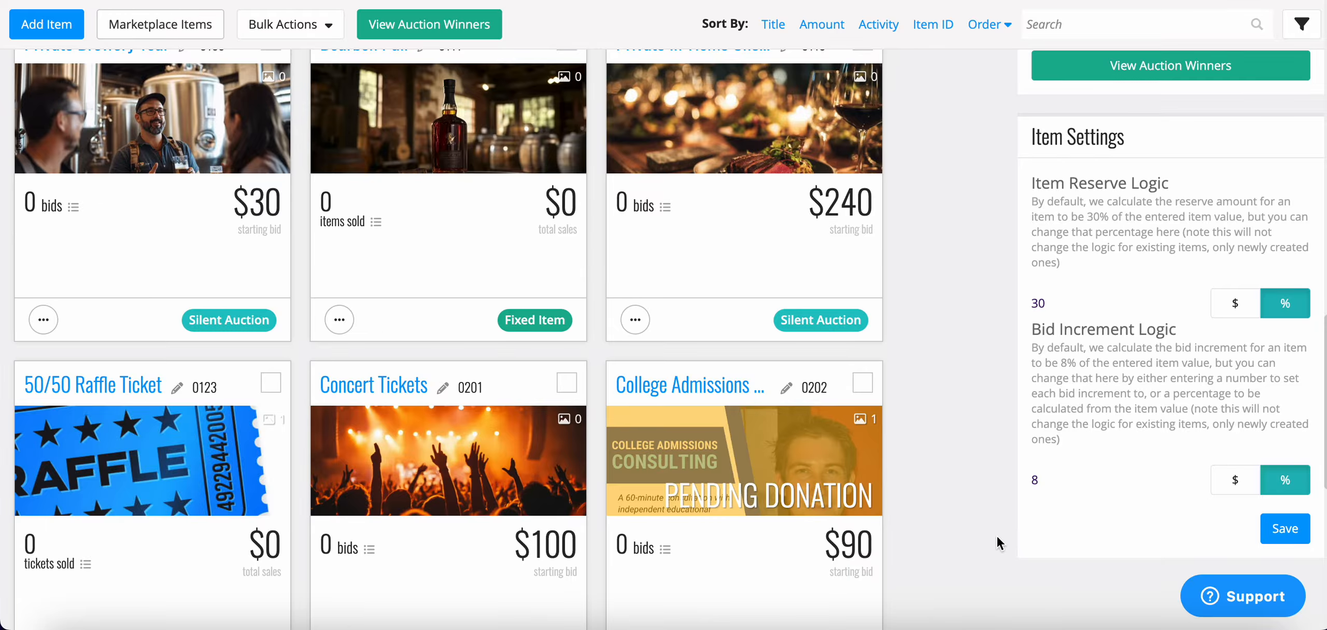
scroll(977, 425, up, 7)
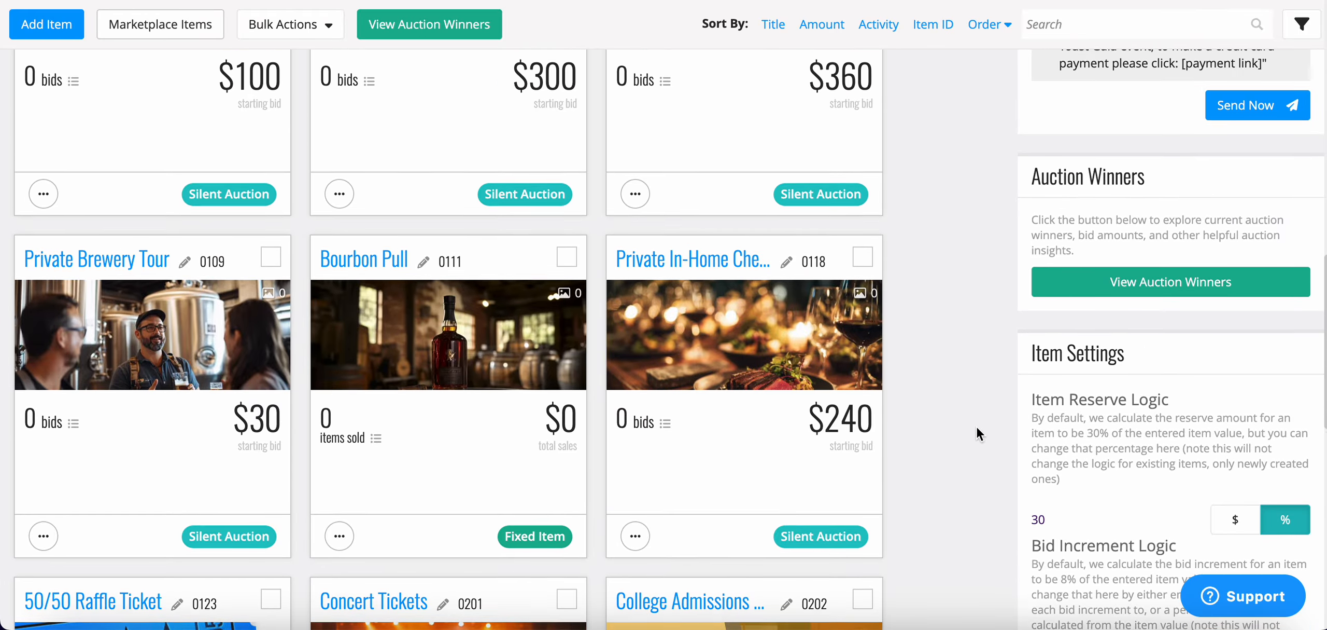
scroll(976, 425, up, 3)
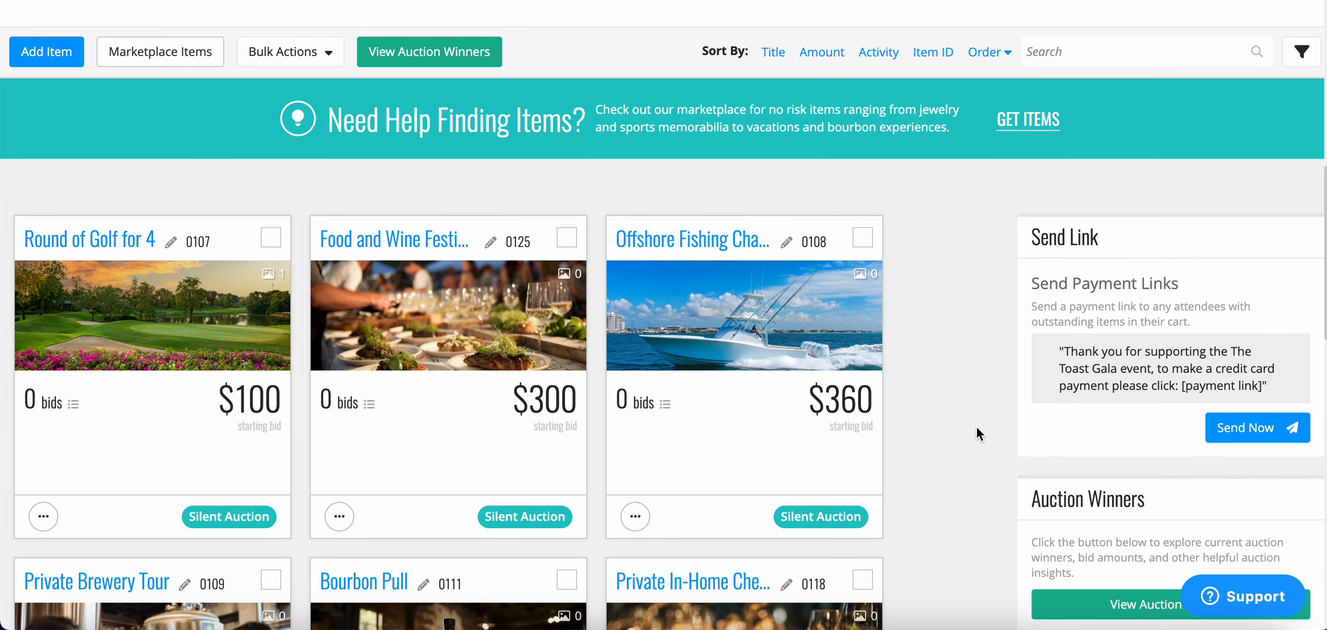
Select all items via Select / Deselect All Items, then expand Bulk Actions' Status options.
scroll(977, 425, up, 2)
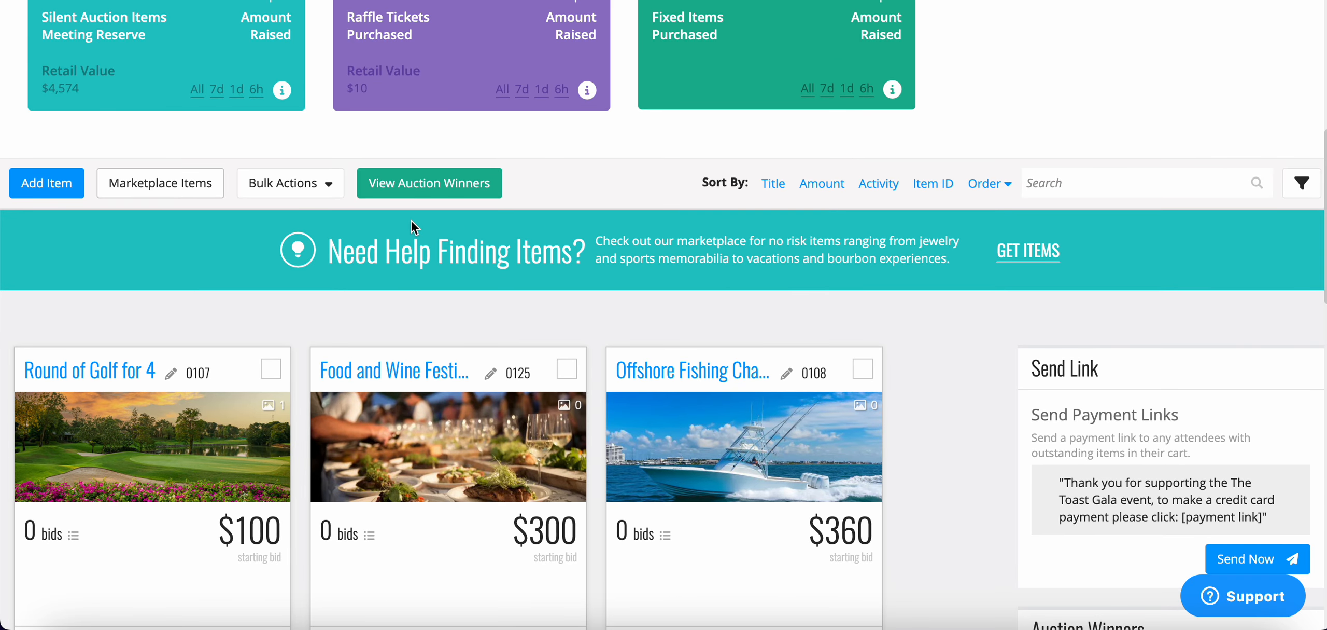
click(329, 189)
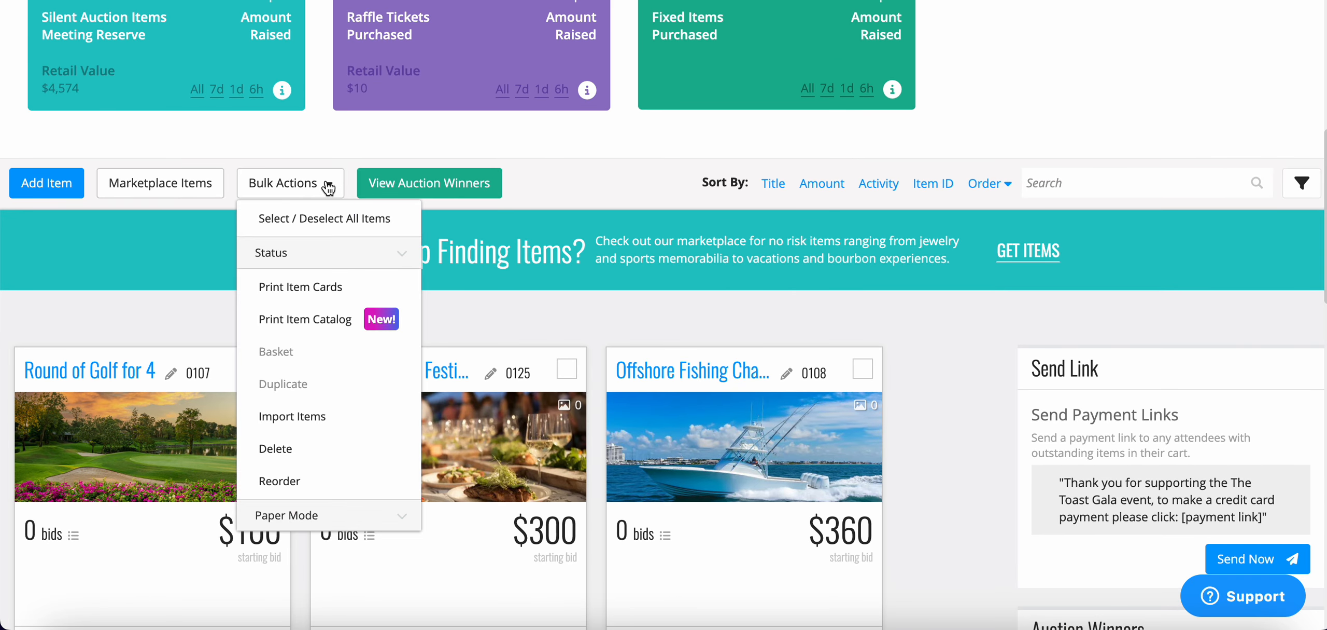
click(293, 219)
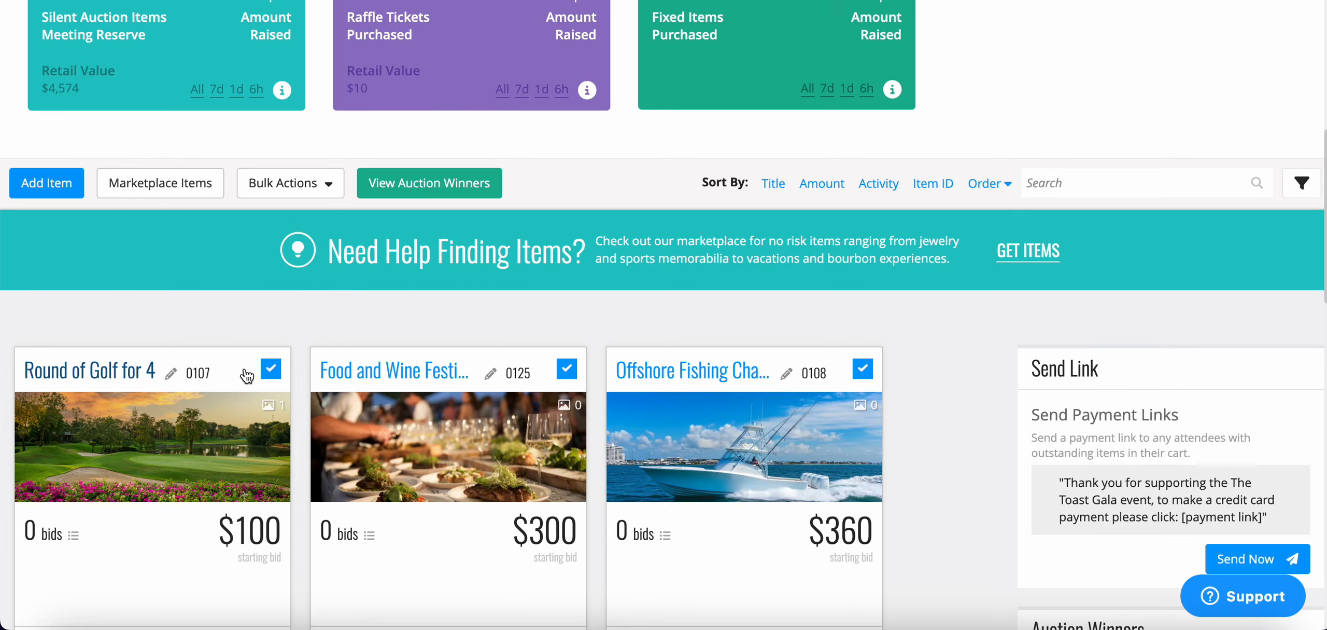
click(335, 195)
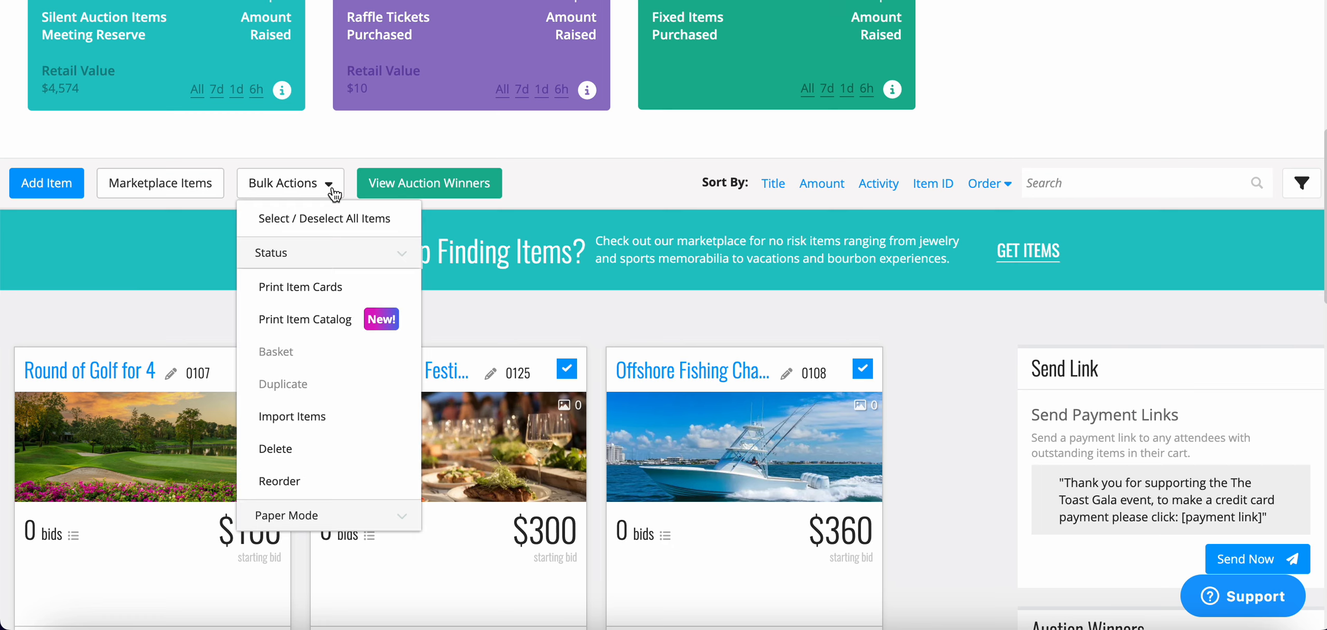
click(401, 260)
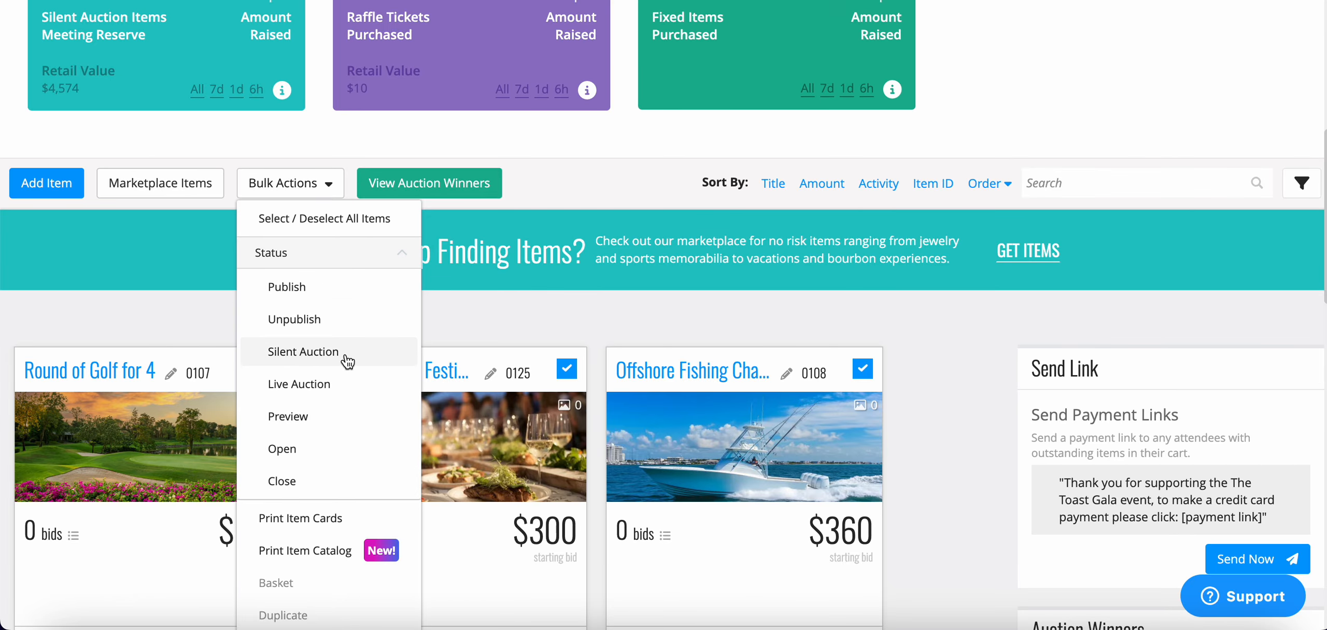
scroll(345, 353, down, 1)
scroll(347, 361, down, 3)
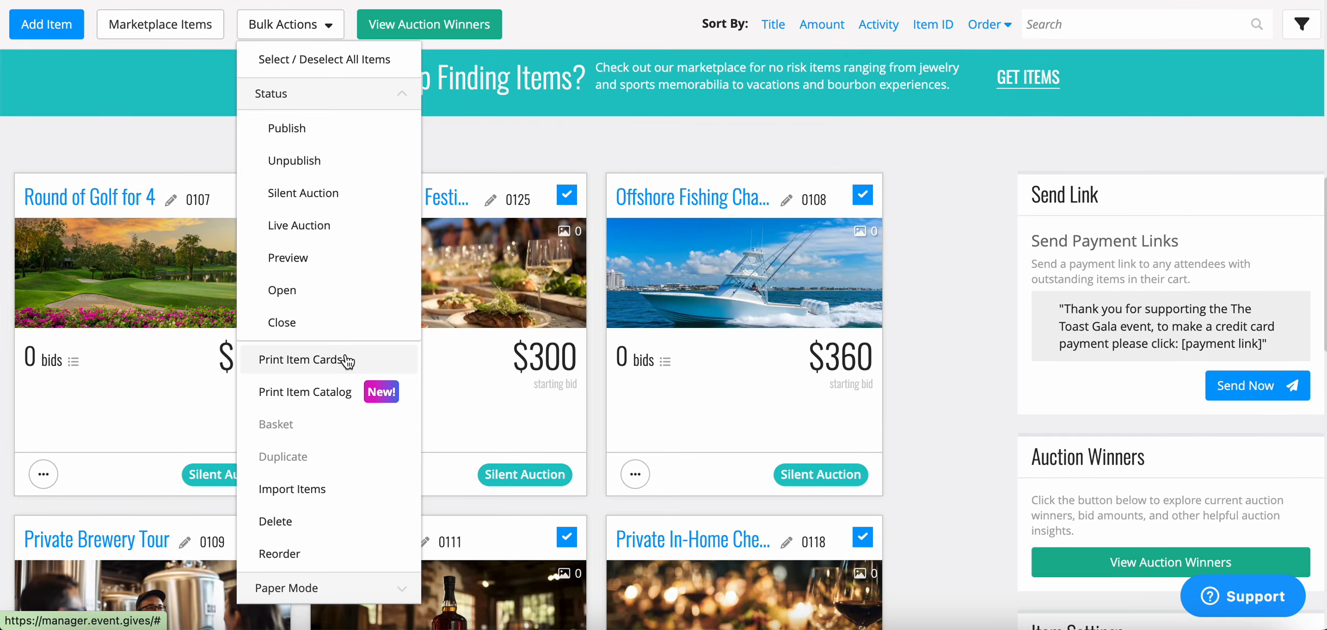
click(374, 369)
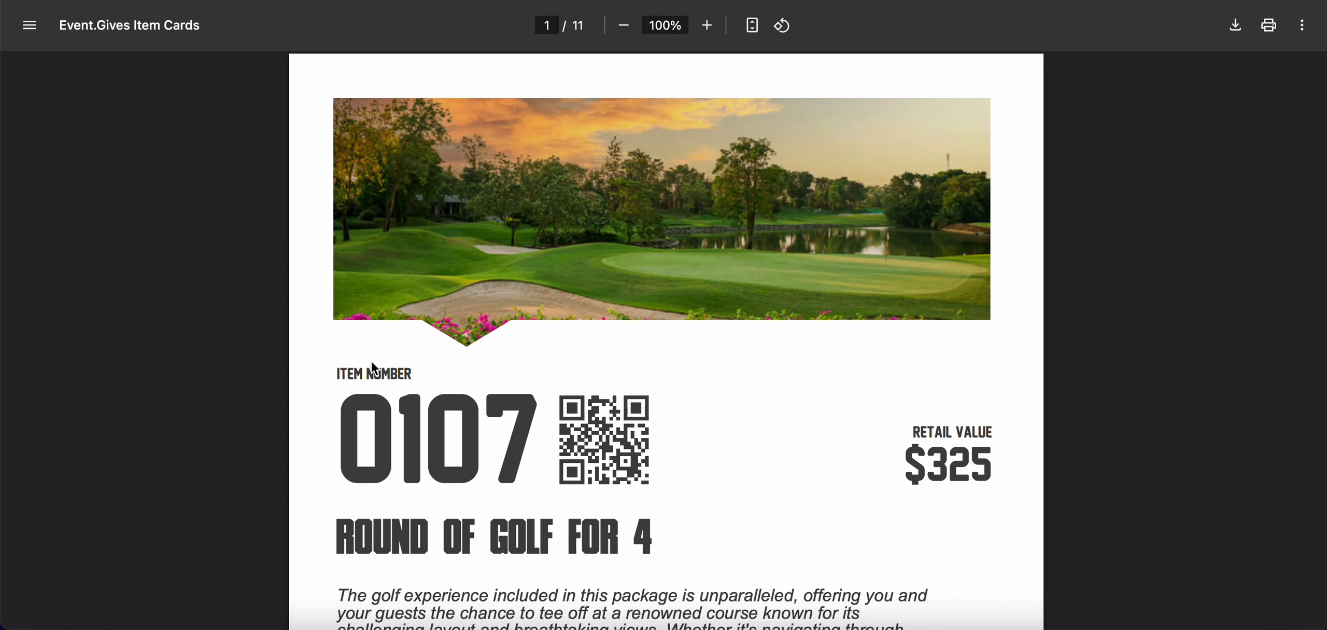
scroll(737, 442, down, 4)
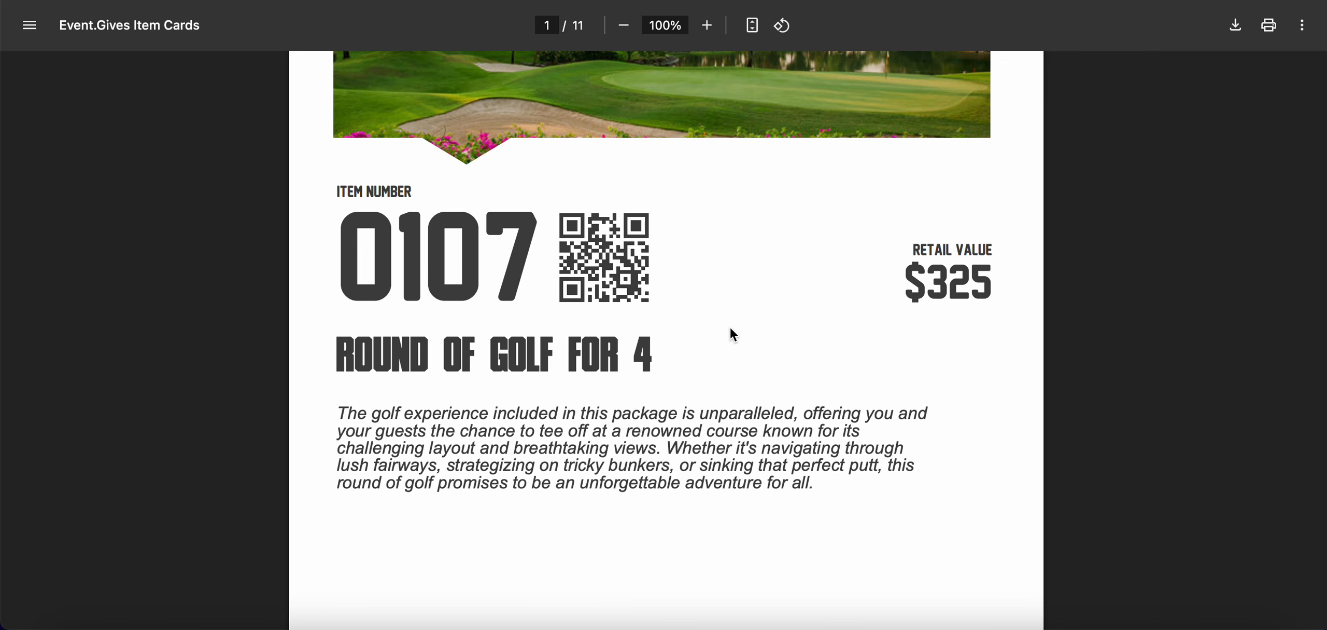
scroll(730, 328, down, 1)
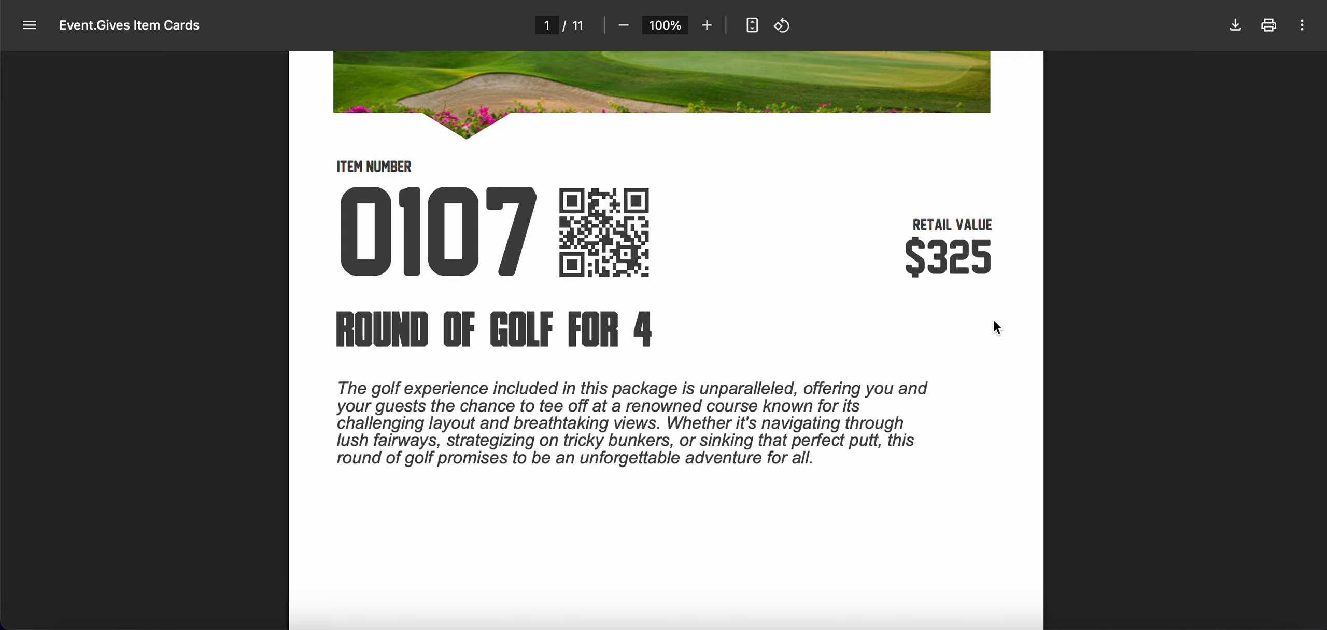
scroll(1001, 234, down, 5)
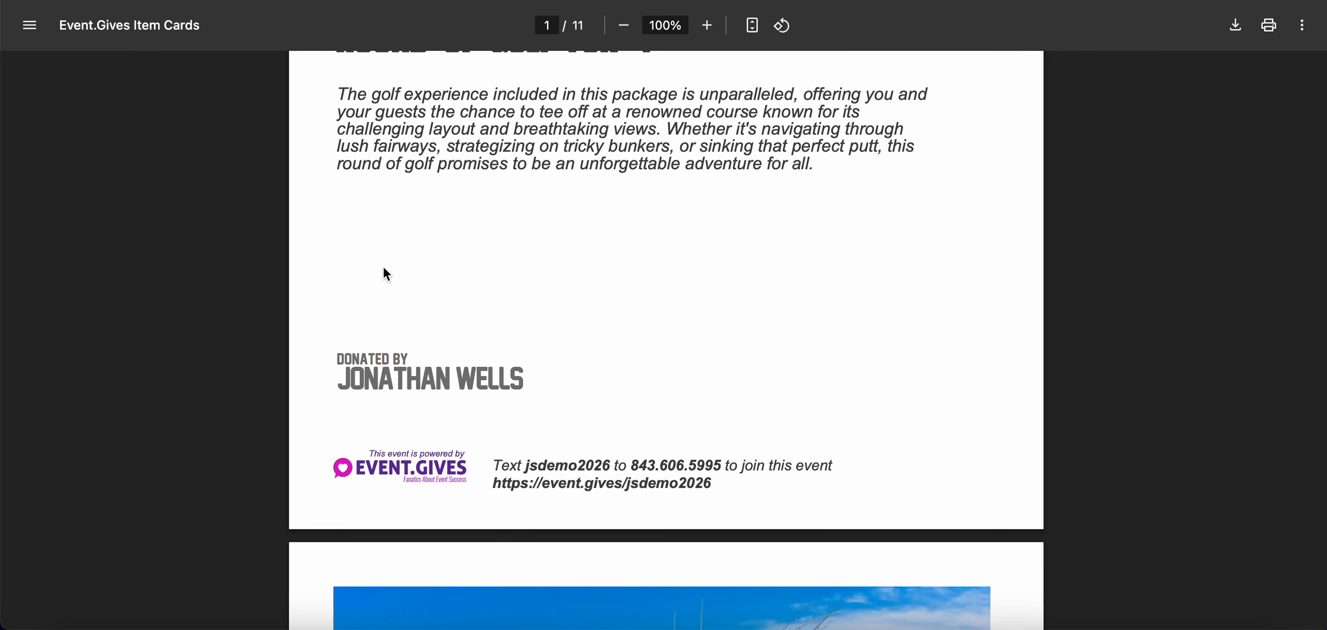
scroll(298, 350, up, 4)
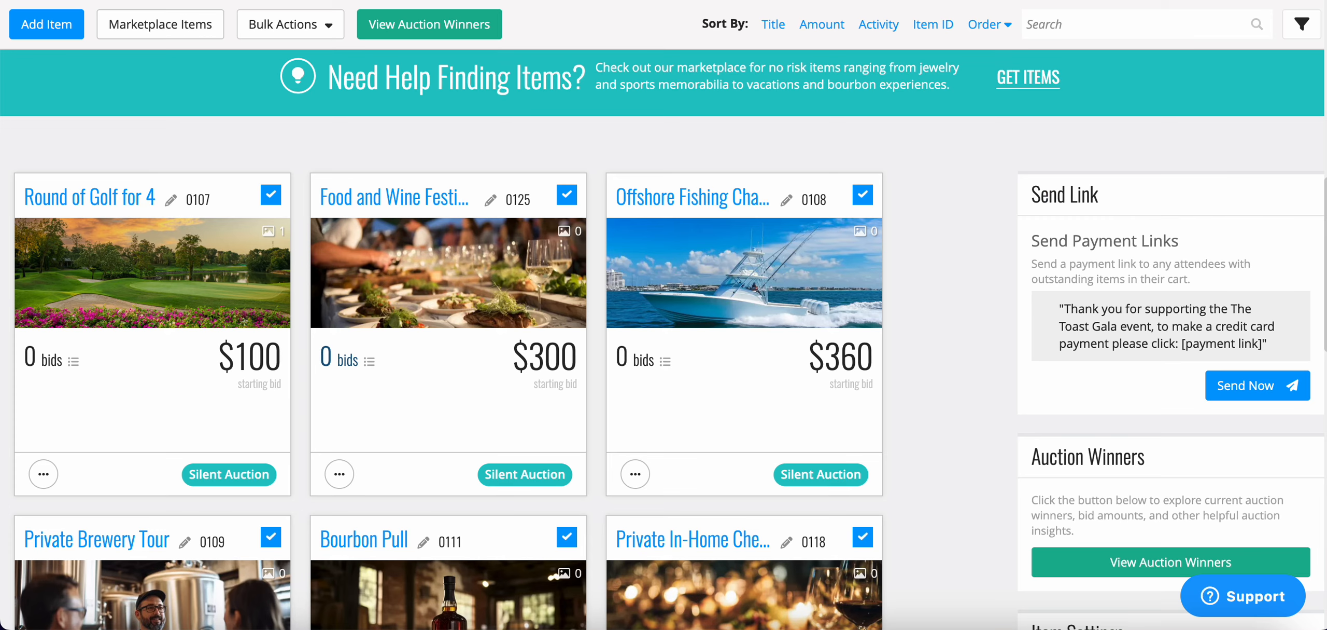
Look over the Import Items dialog's example CSV files, close it, and reopen Bulk Actions.
click(314, 26)
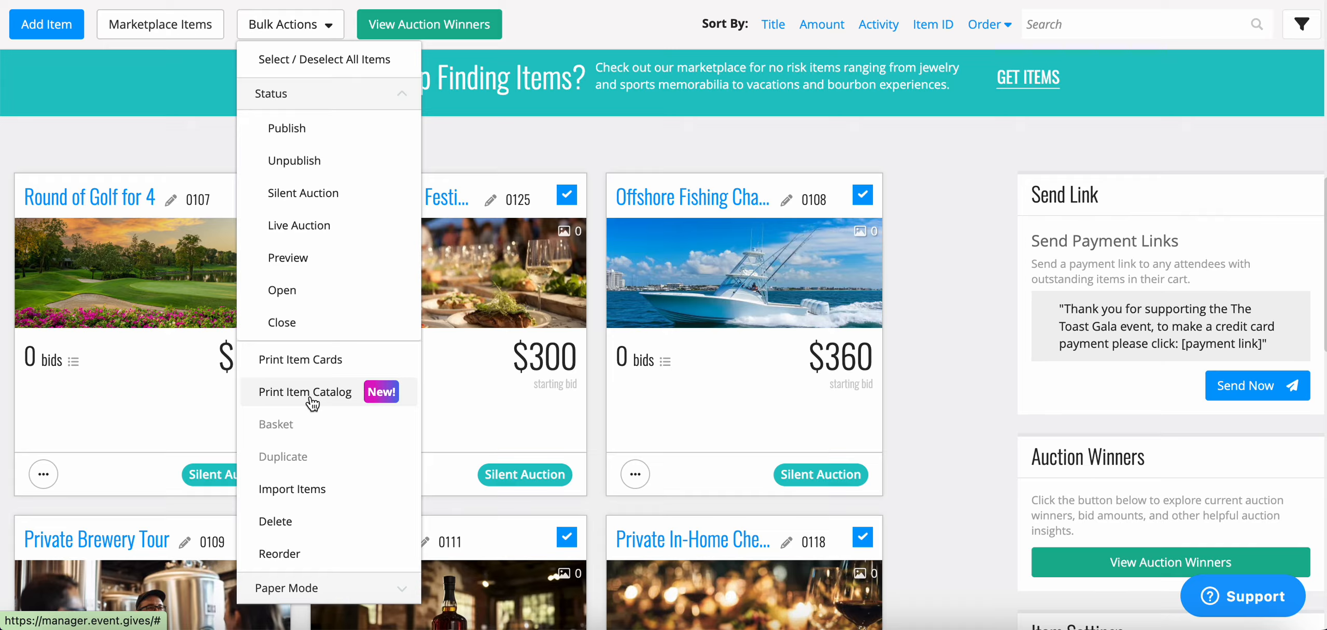
click(314, 494)
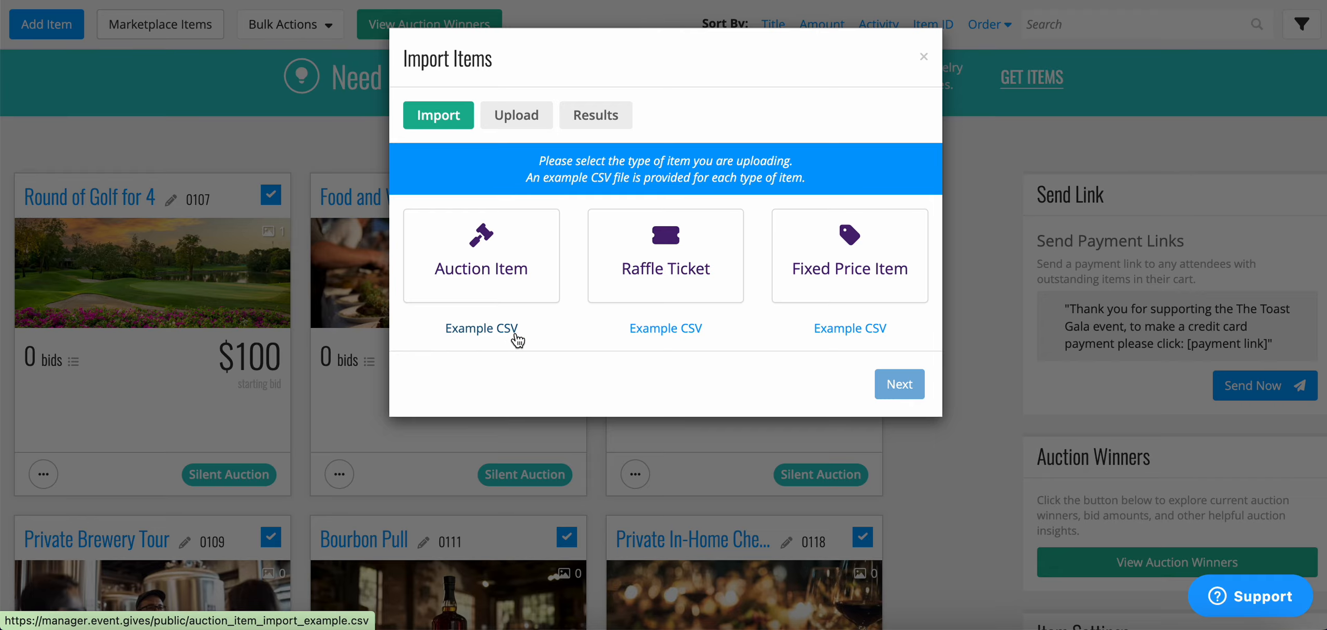
drag(519, 329, 927, 61)
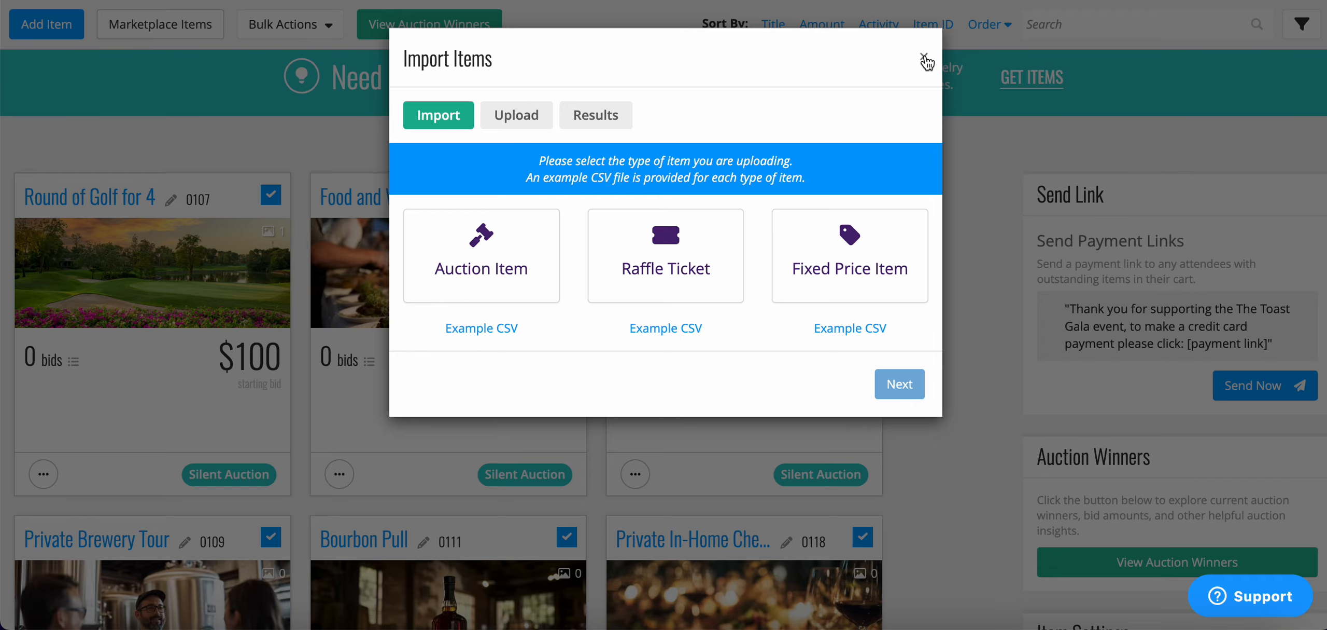
click(925, 57)
click(291, 24)
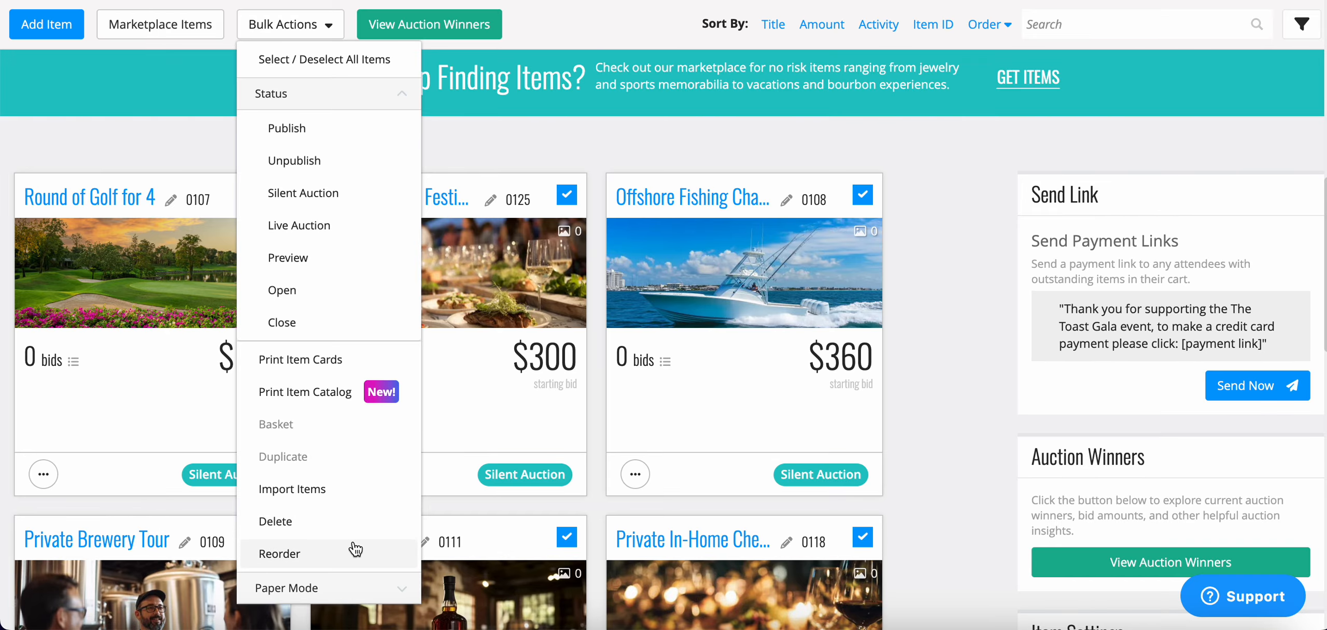
Reorder the items with no-bid items moved to the top and save the new order.
click(283, 553)
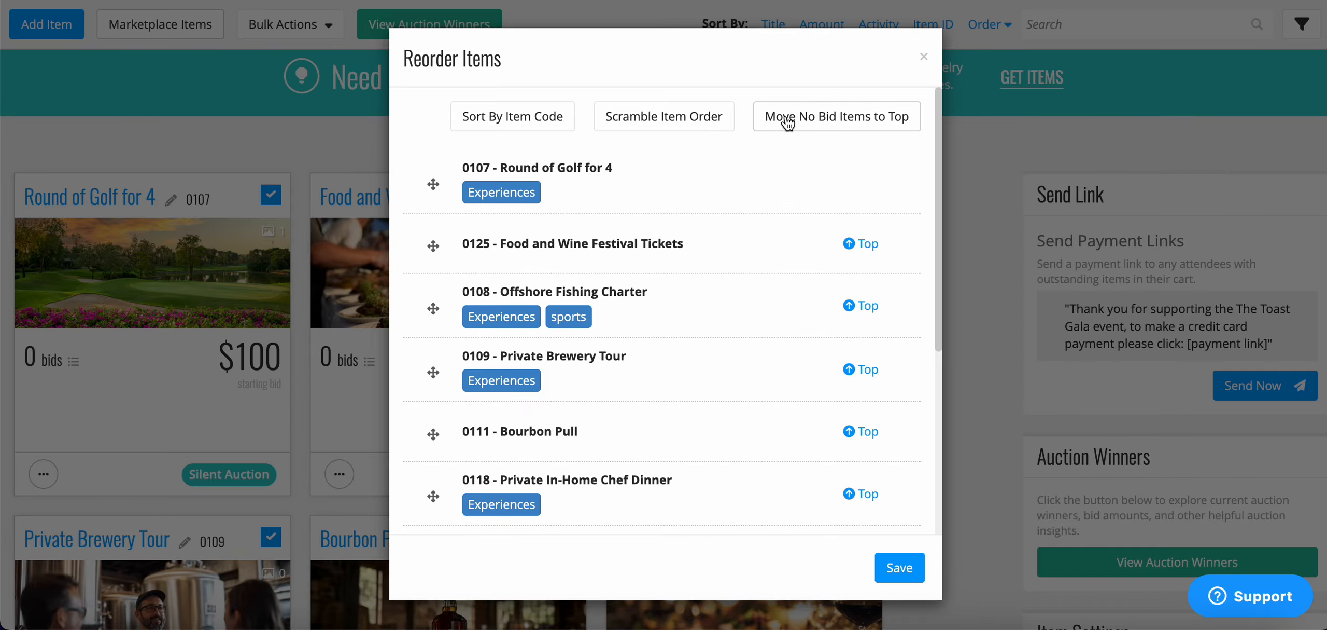
click(887, 130)
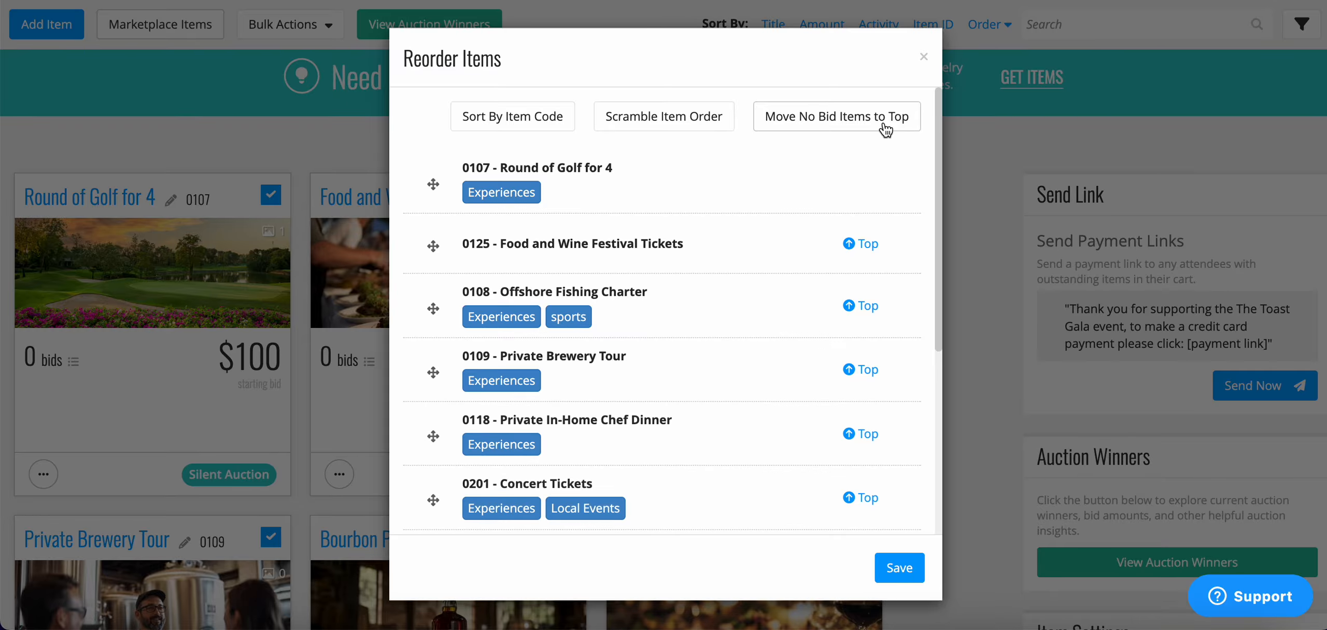
click(891, 574)
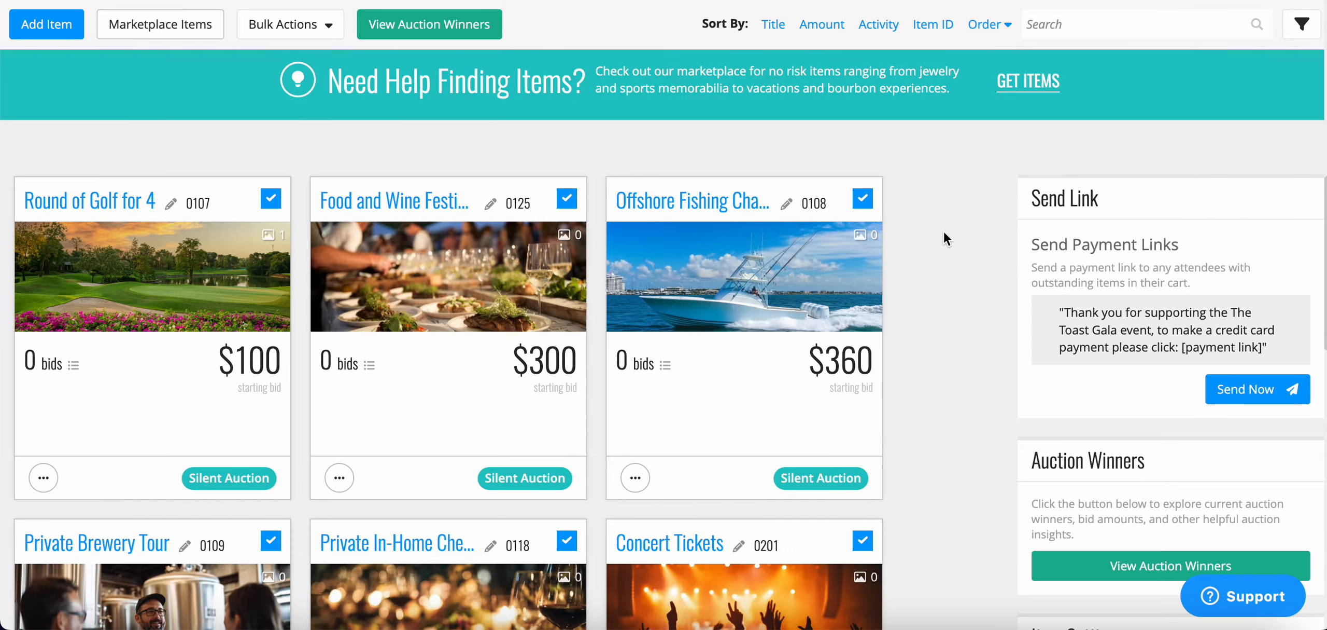
Open View Auction Winners and review the nine unbid, unpaid silent items in the winners table.
scroll(944, 230, up, 4)
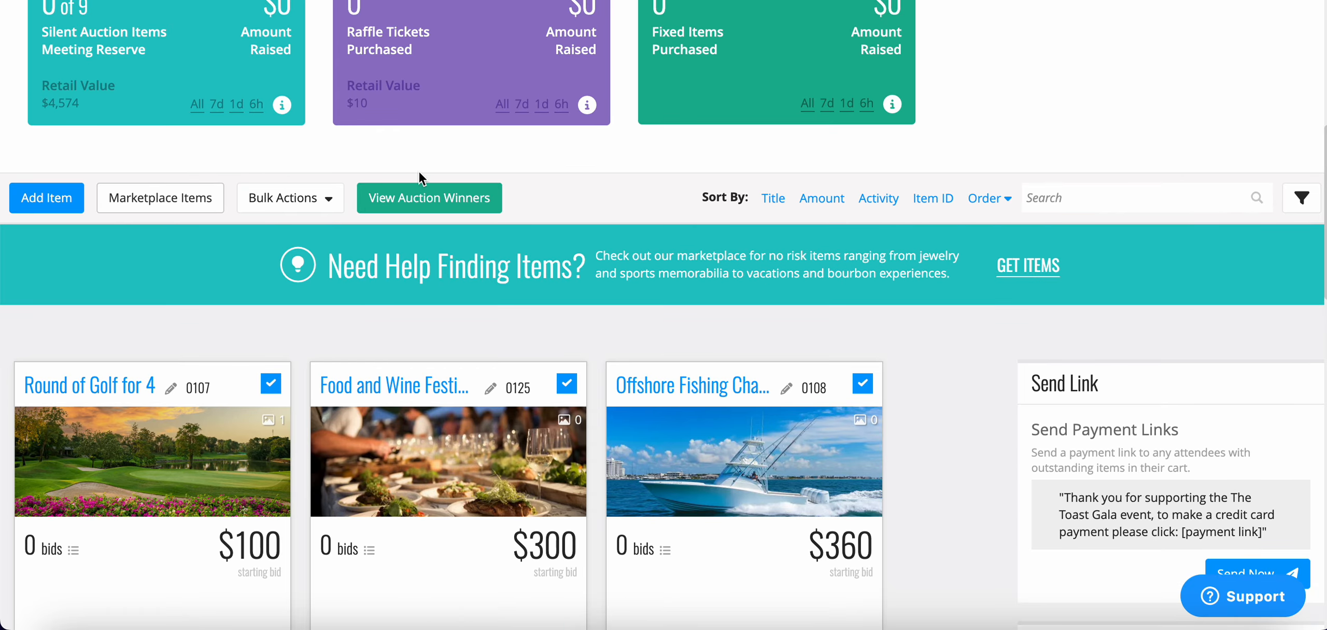
click(421, 203)
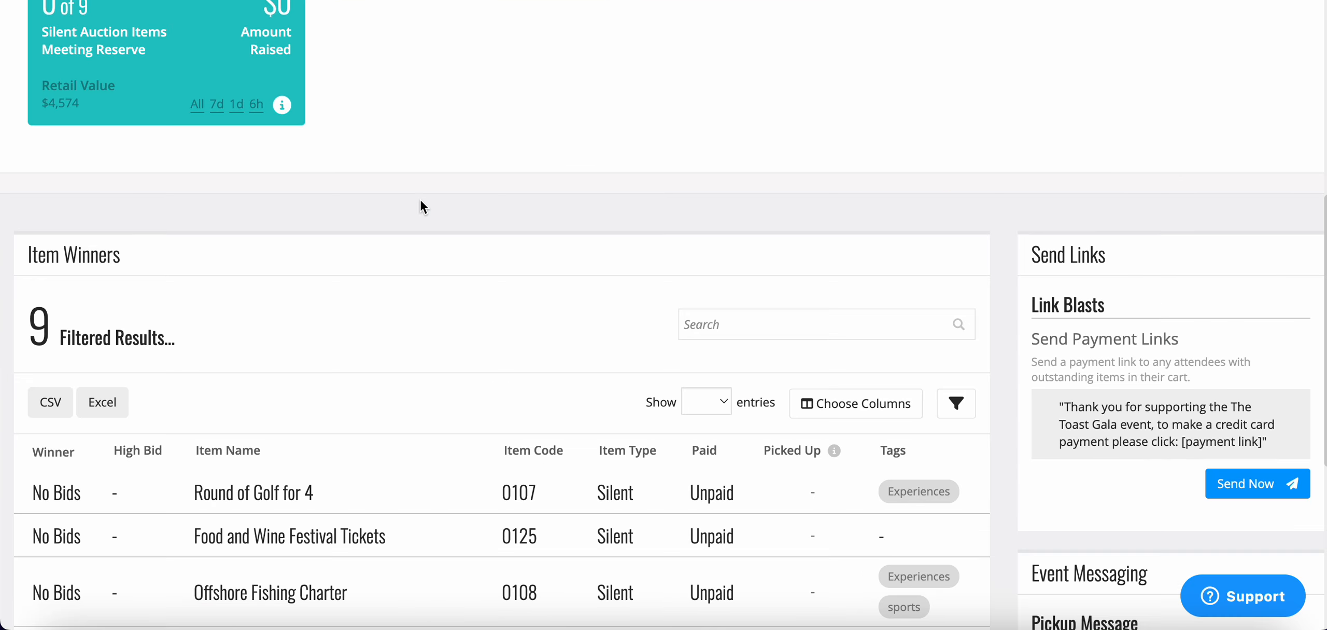
scroll(420, 203, down, 5)
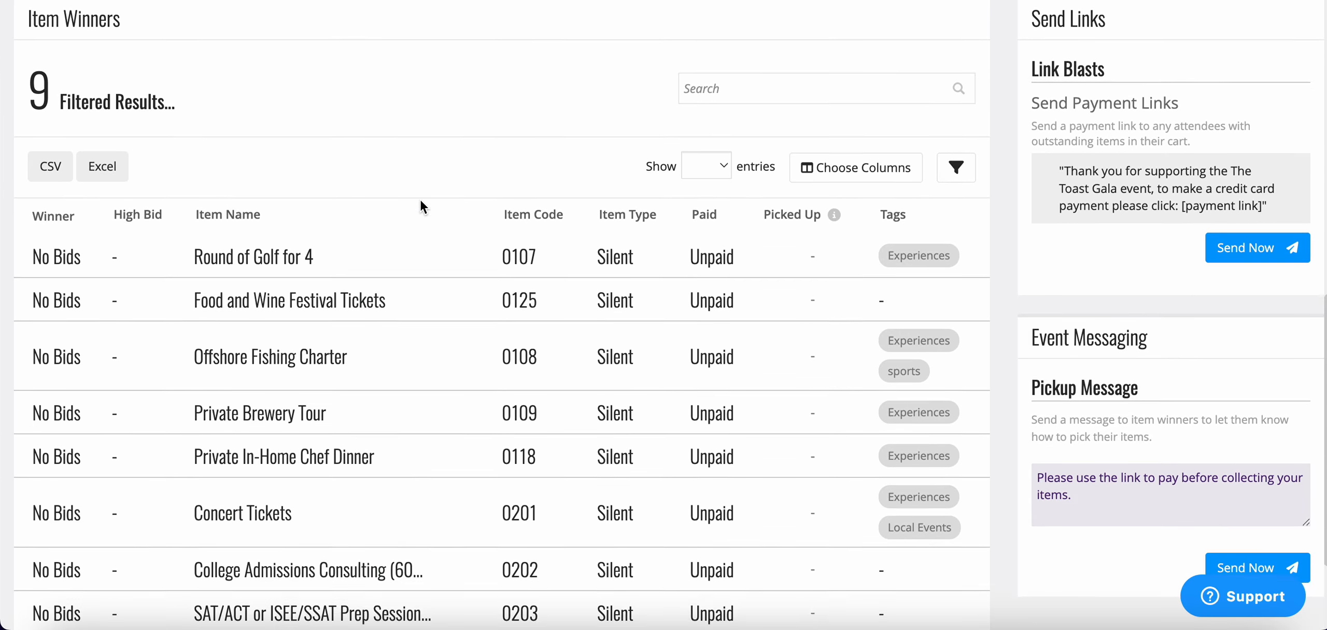
scroll(111, 218, down, 1)
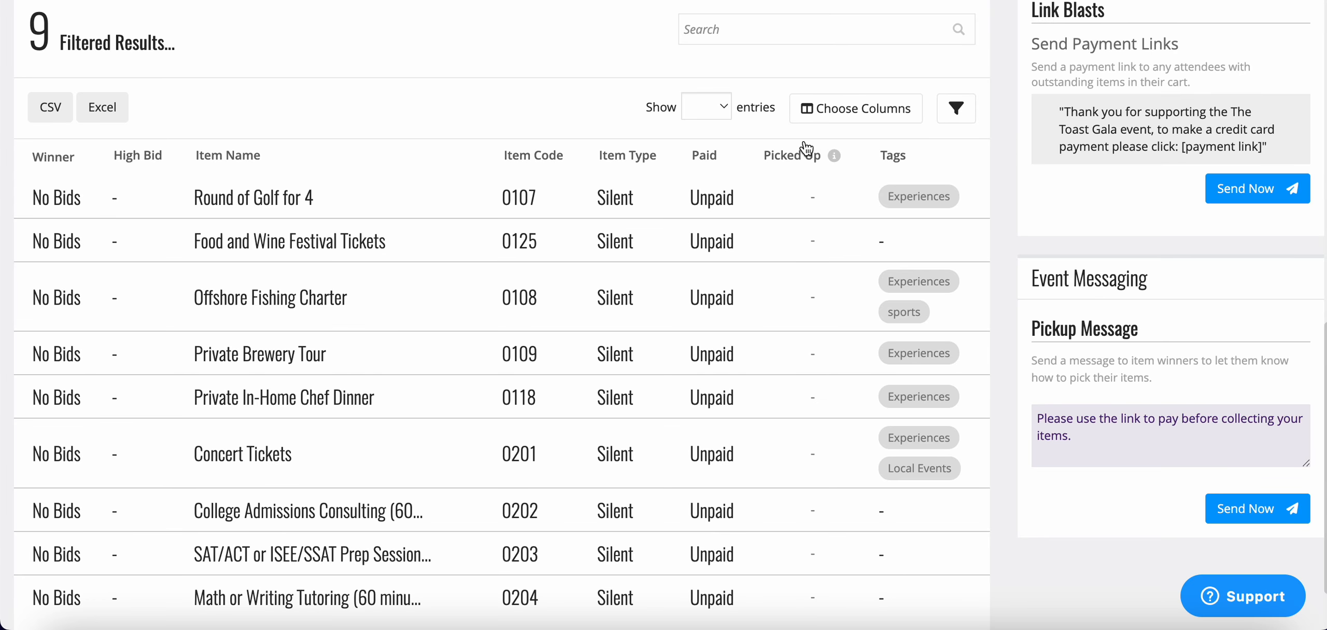
mouse_move(833, 155)
click(905, 118)
scroll(681, 455, down, 3)
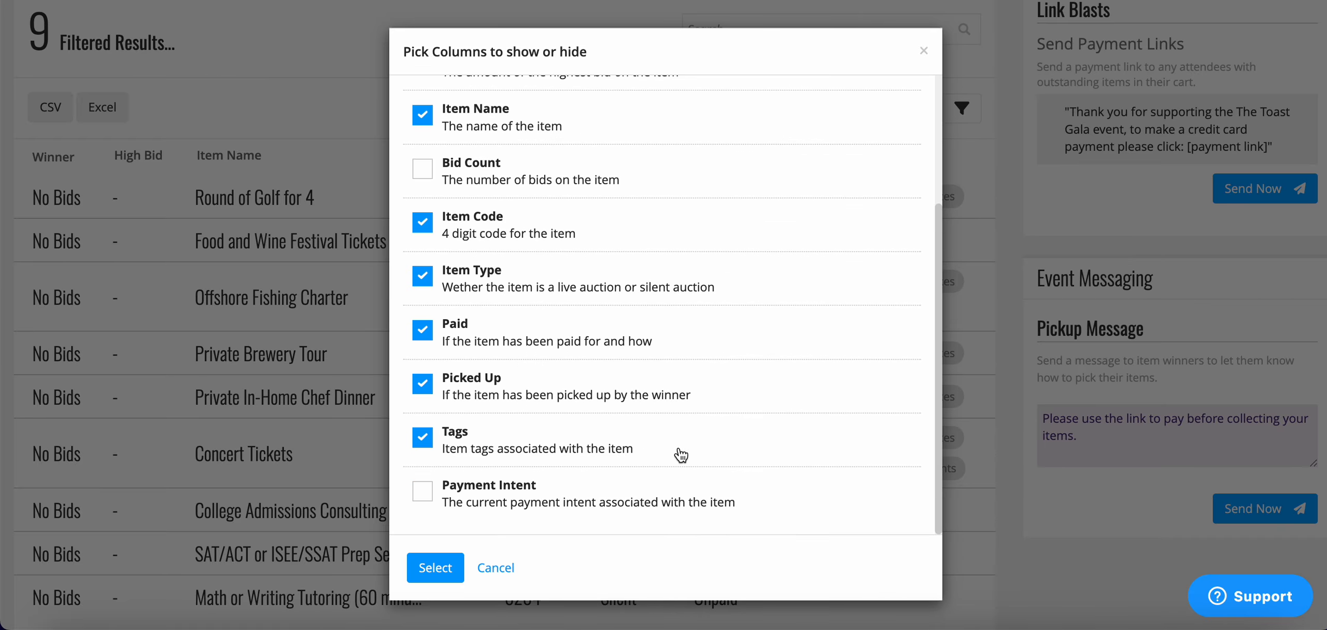
scroll(681, 455, up, 5)
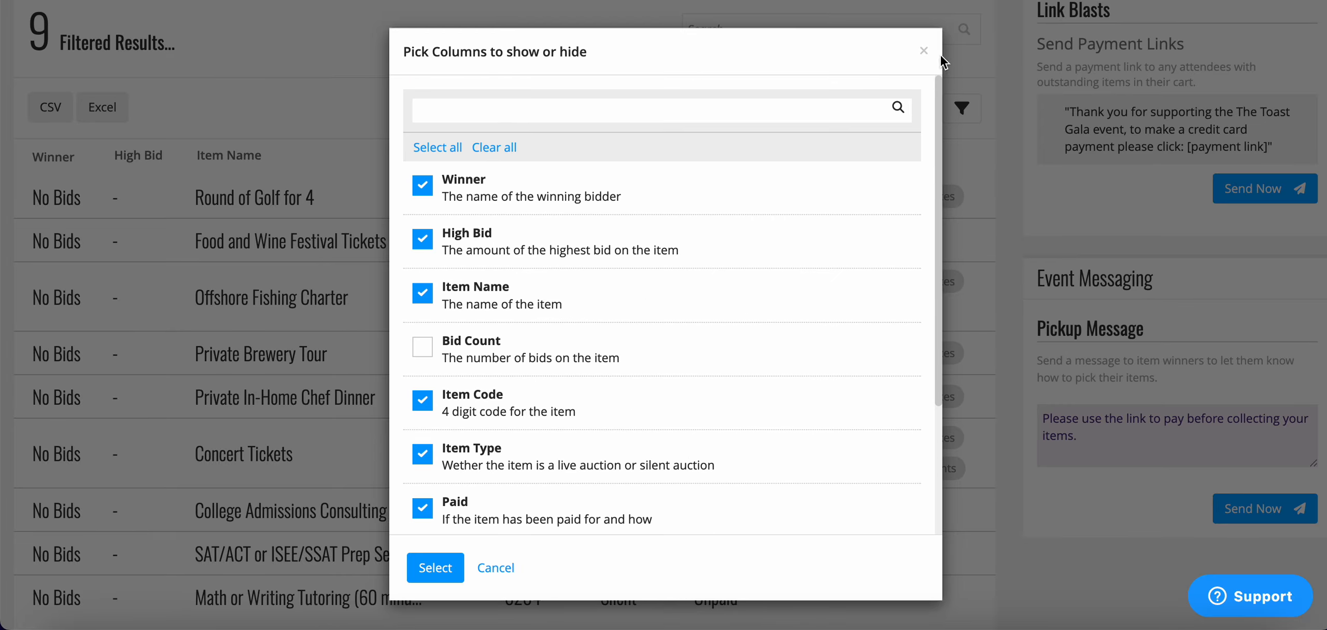
click(929, 51)
click(960, 107)
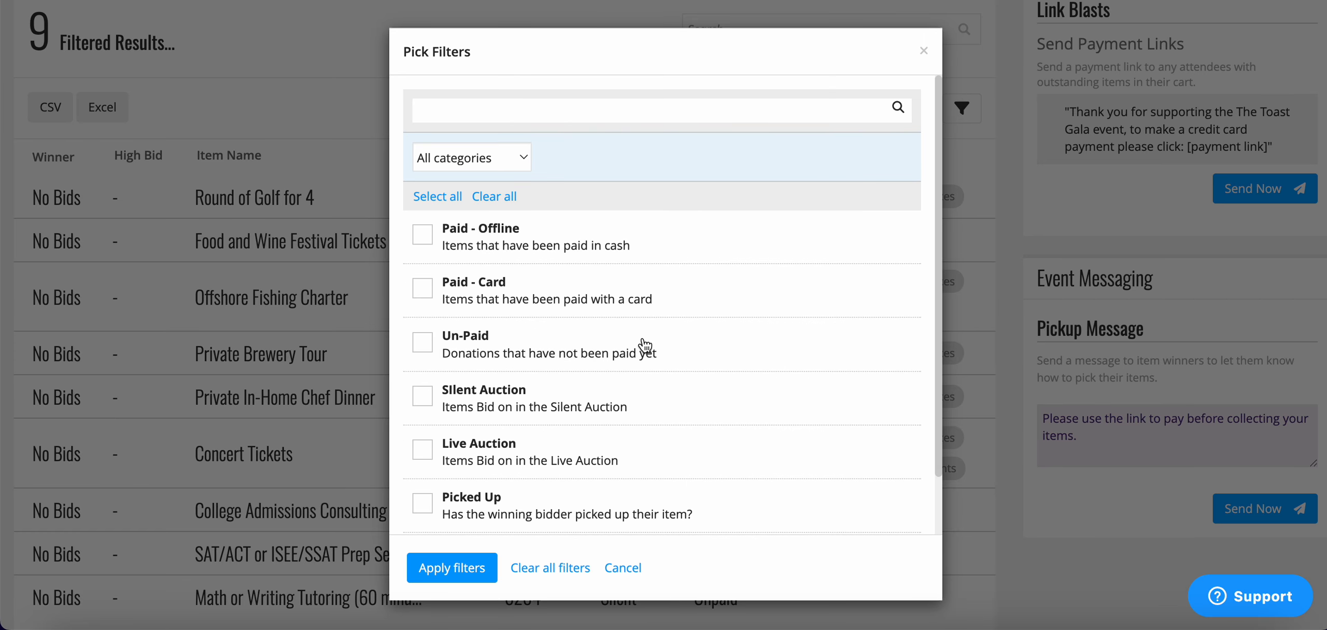
click(924, 51)
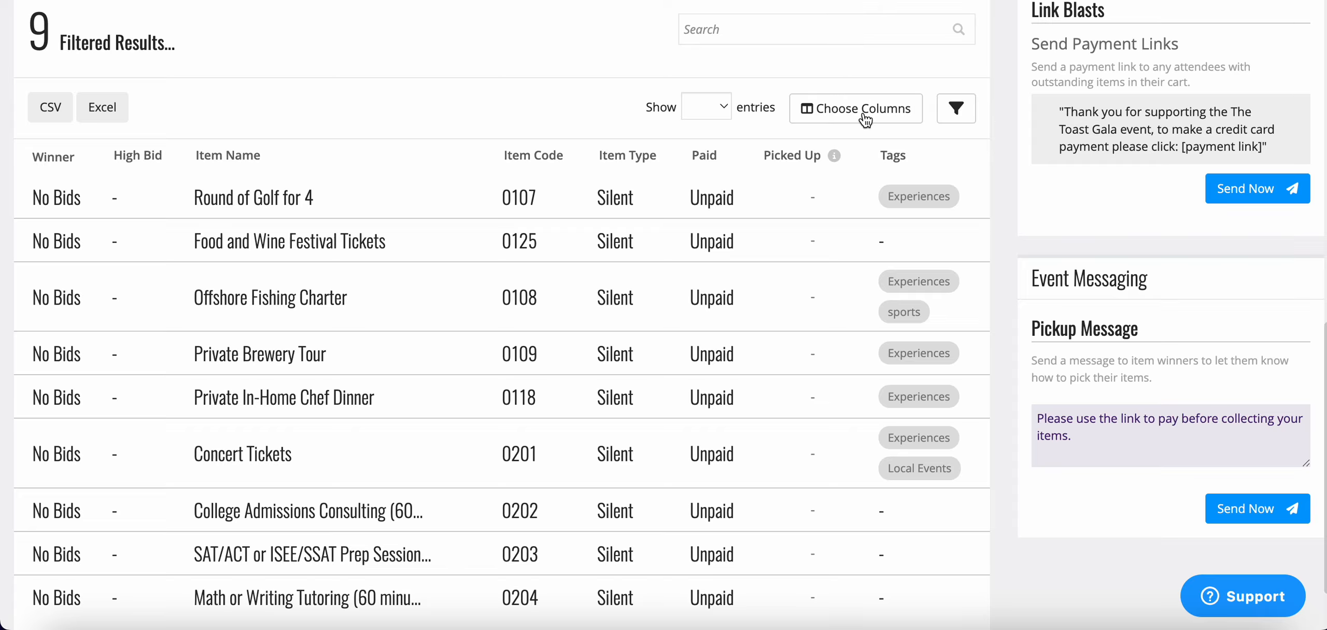
click(954, 113)
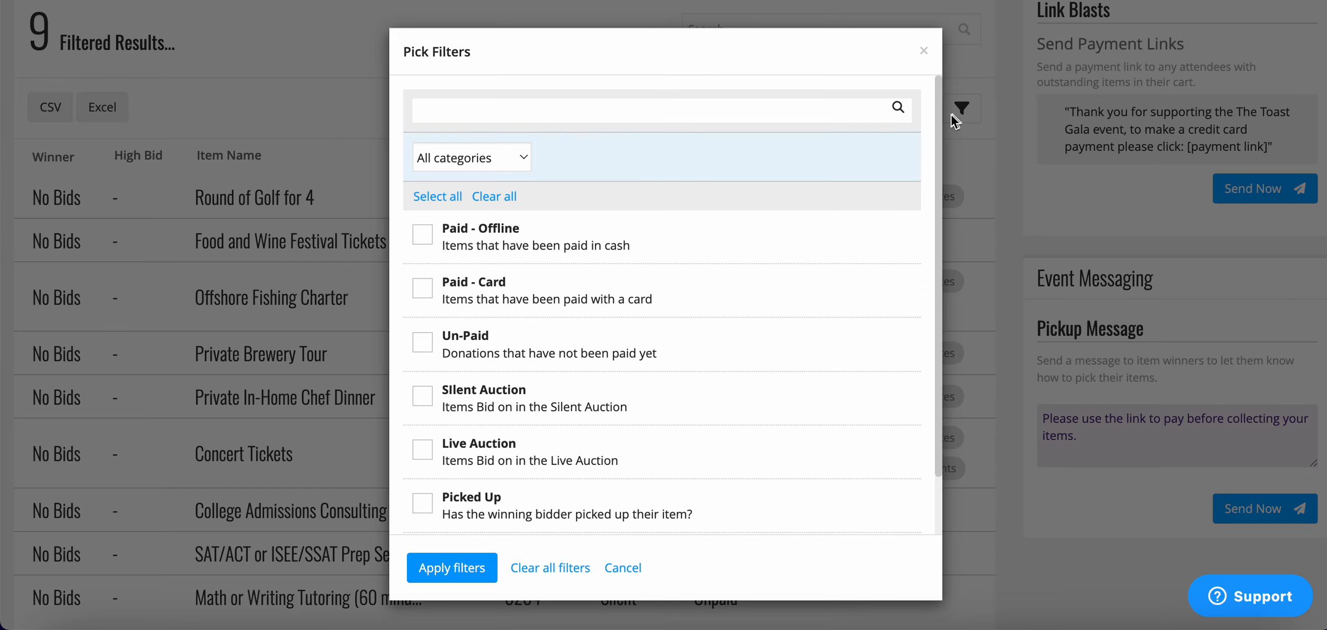
click(924, 52)
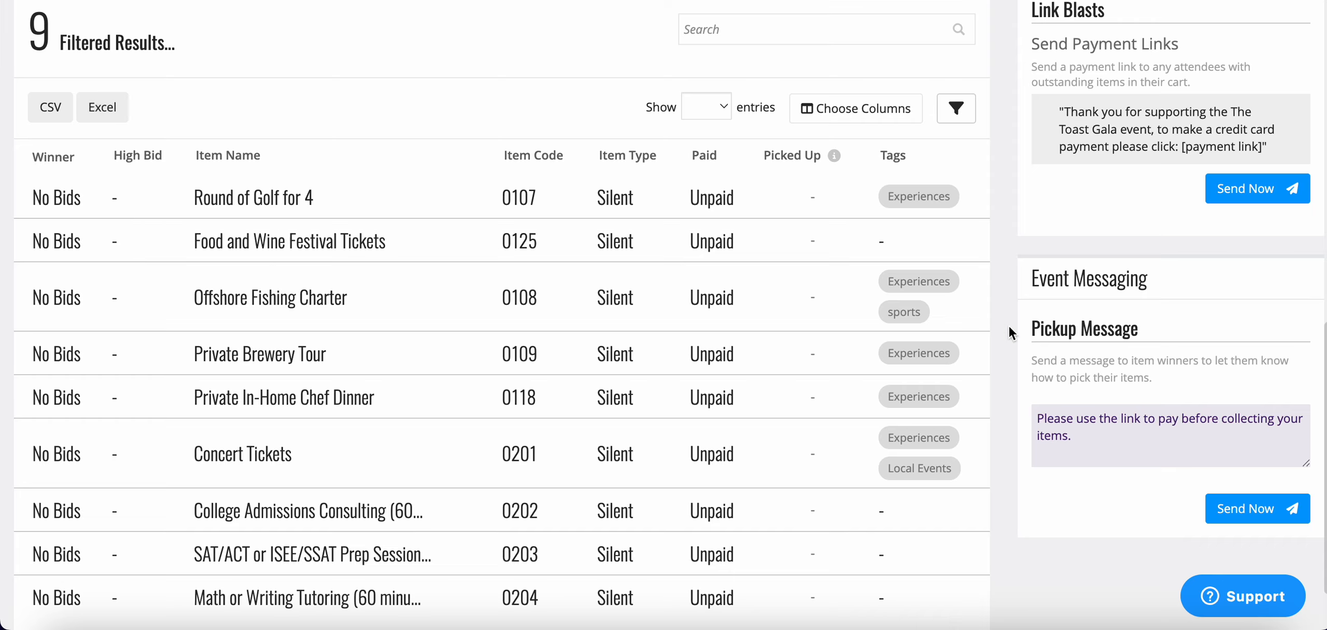
scroll(1011, 326, up, 2)
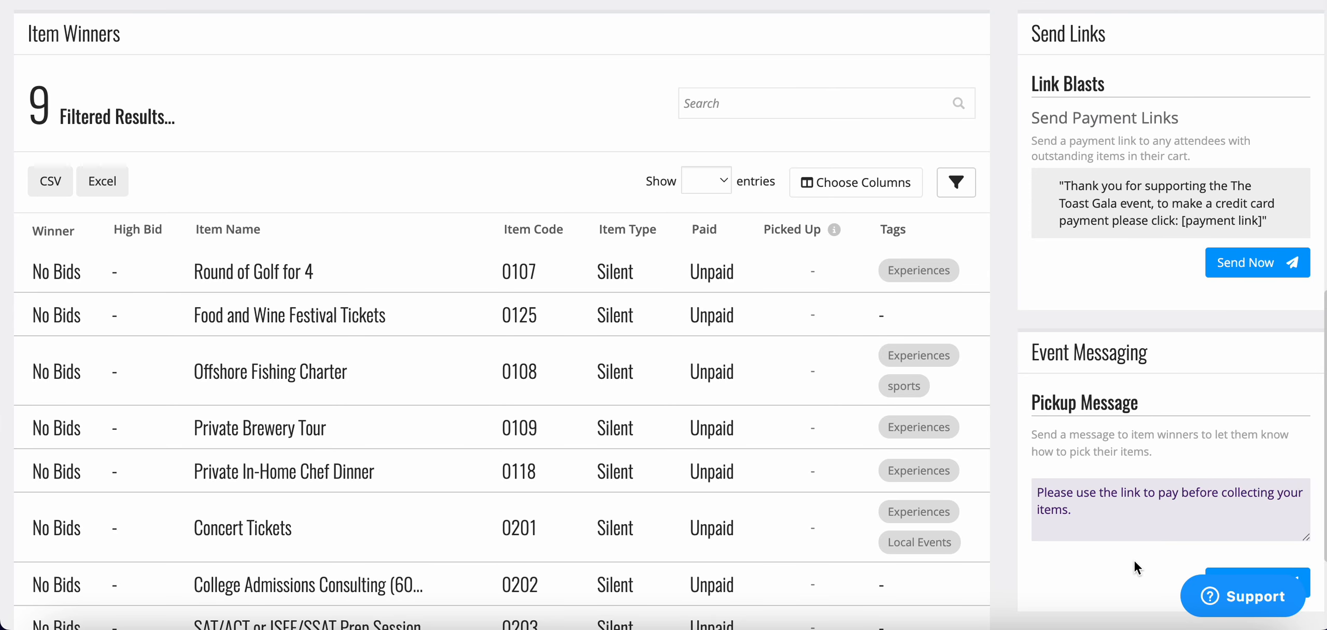
scroll(1134, 559, down, 3)
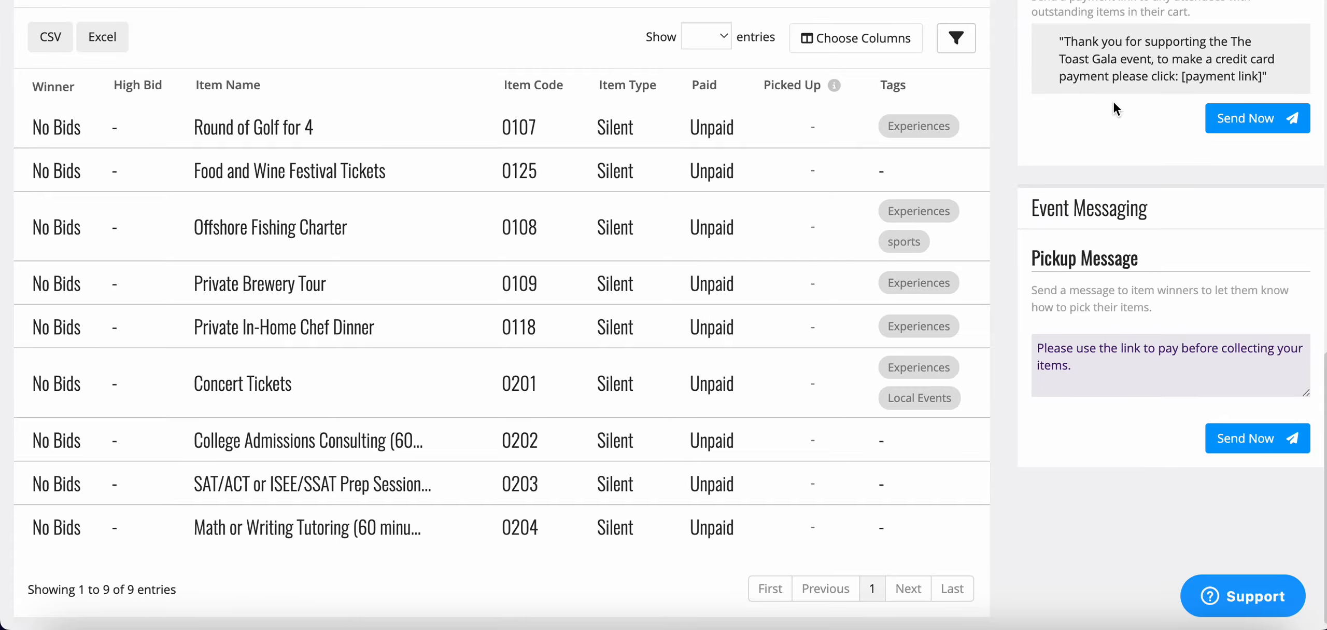
scroll(1114, 108, up, 5)
scroll(1113, 103, up, 7)
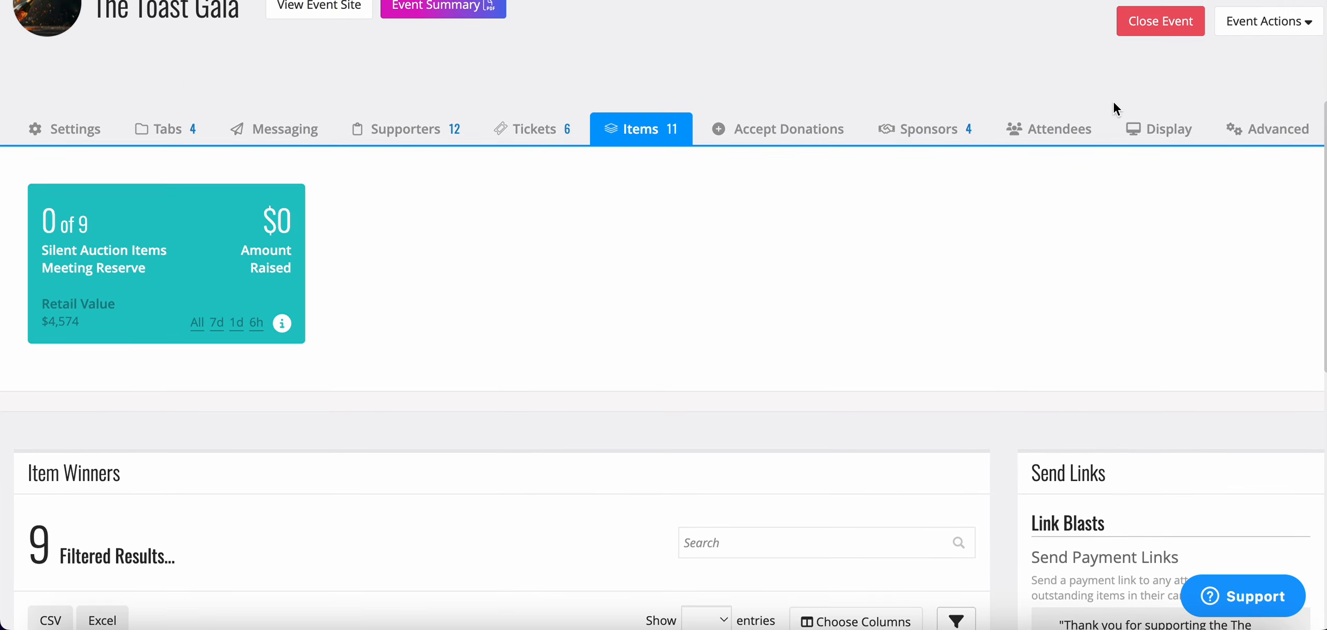
From the Items tab, browse Marketplace Items, e.g. the 3-Night Lake Tahoe Getaway at $560 item cost.
click(652, 129)
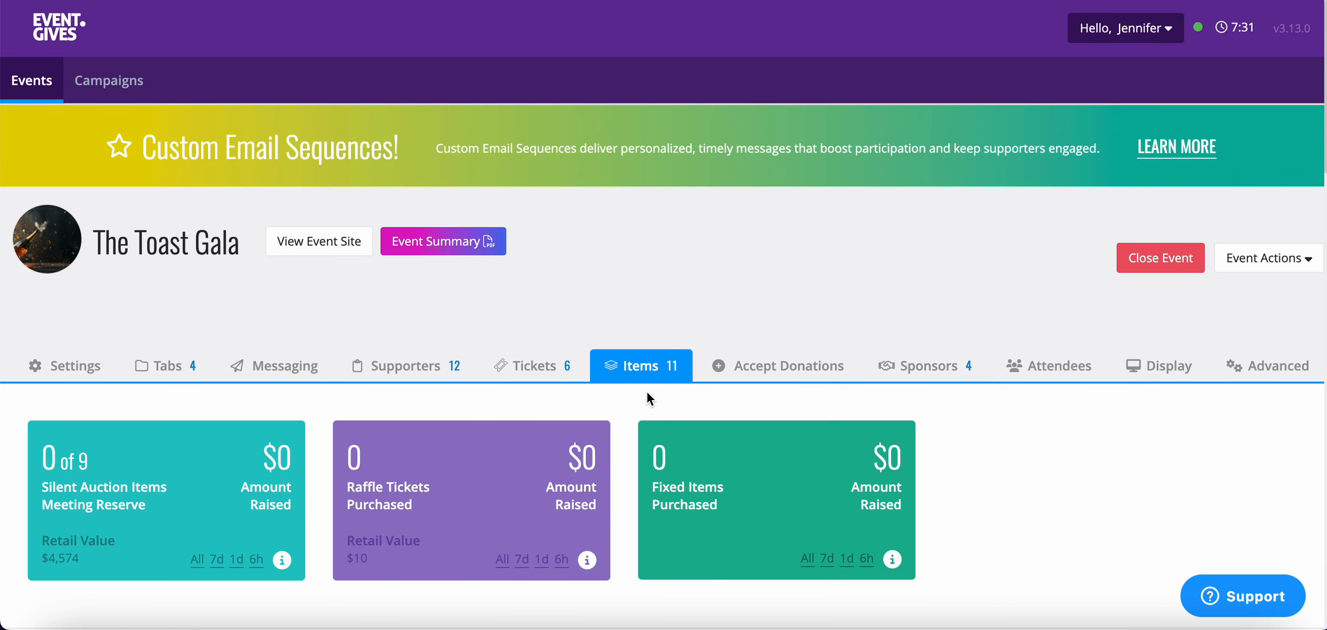
scroll(641, 363, down, 8)
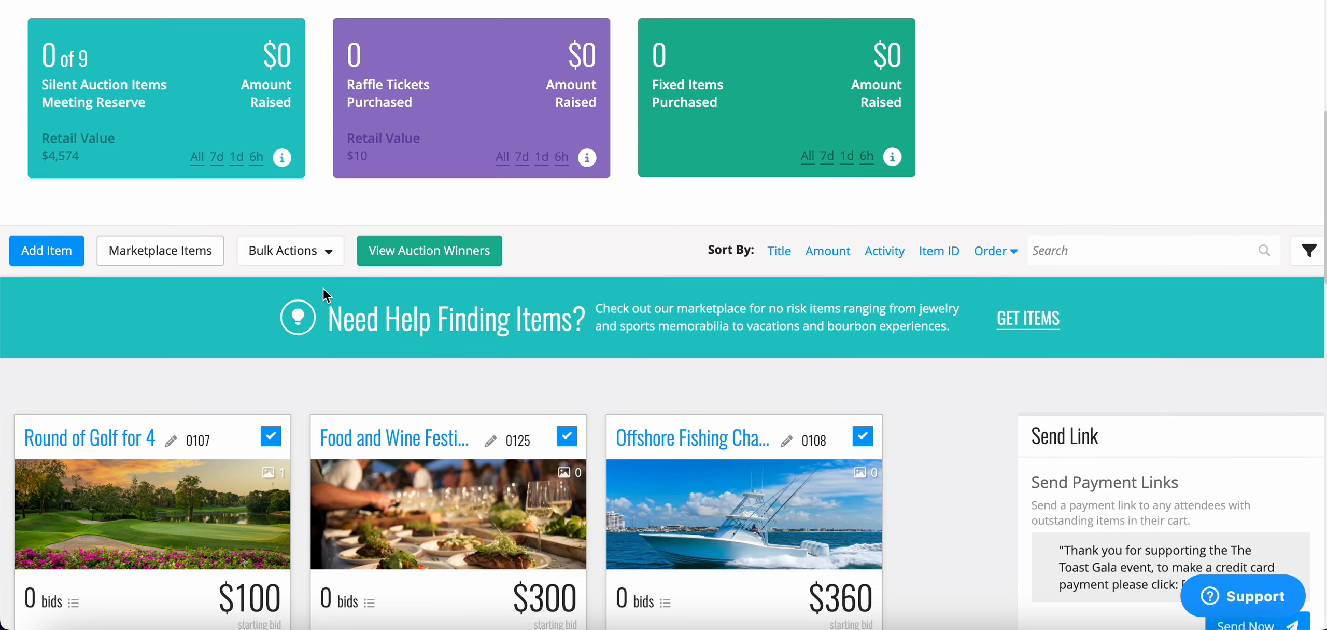
click(187, 254)
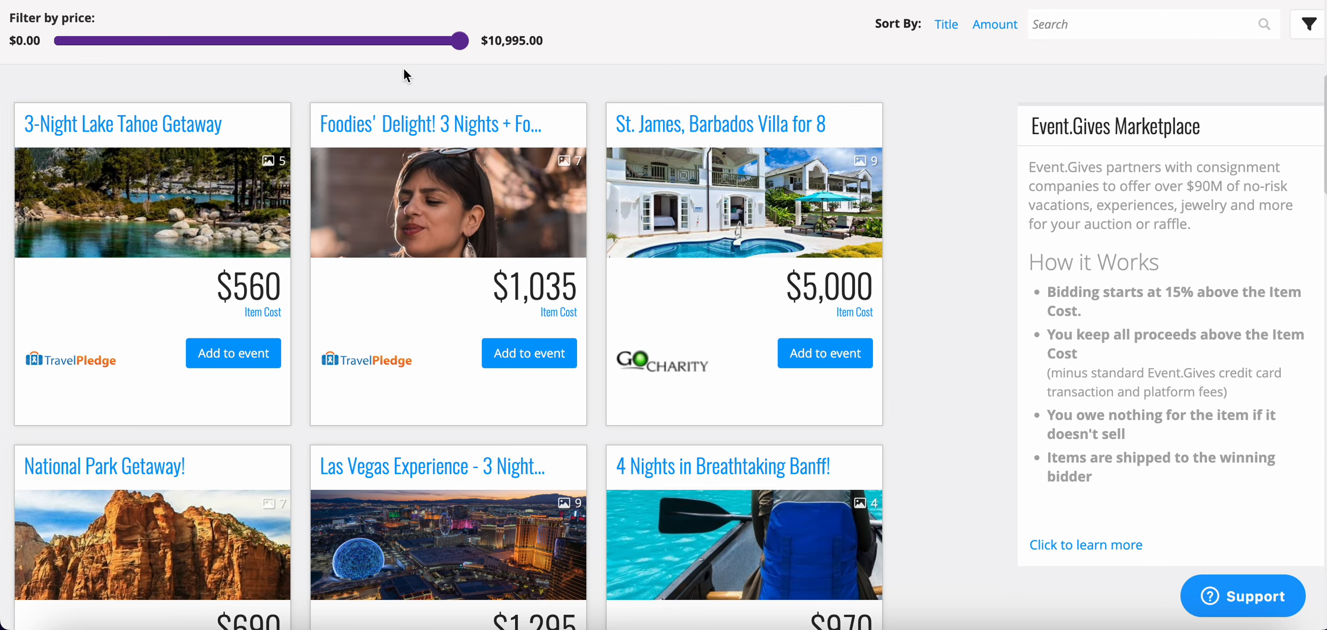
scroll(414, 331, down, 5)
scroll(414, 332, down, 20)
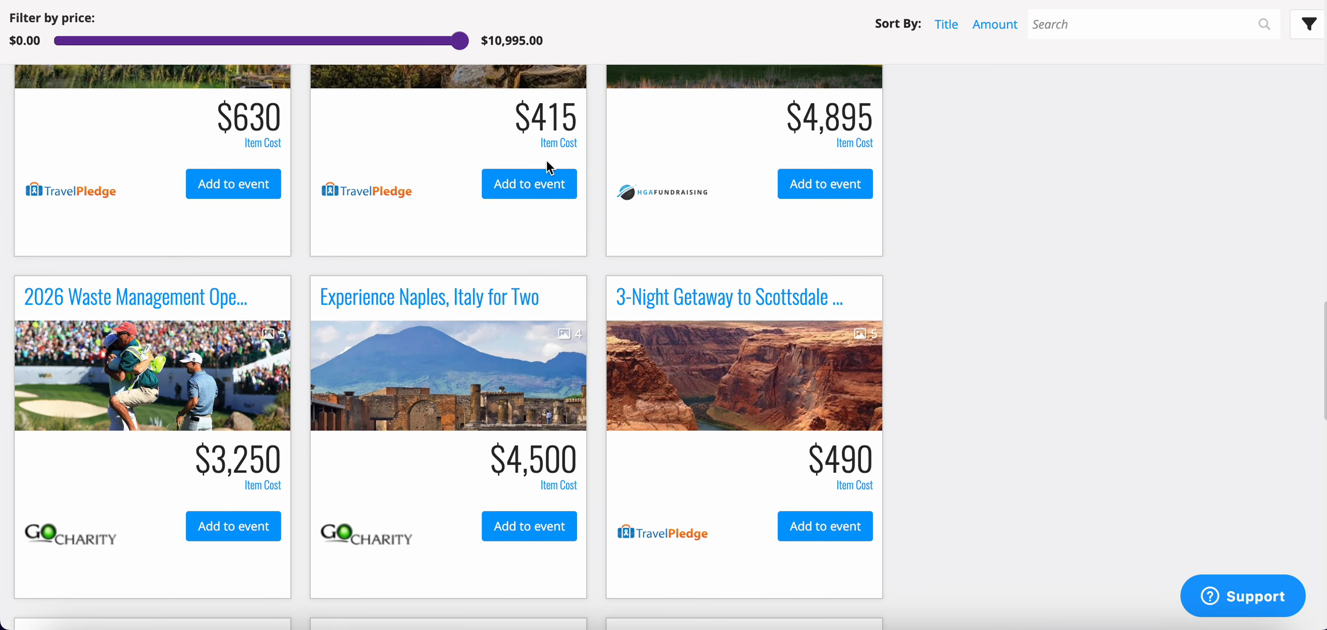
Add the $415 Palm Springs marketplace getaway as live auction item 0205 with a $480 starting bid.
click(538, 186)
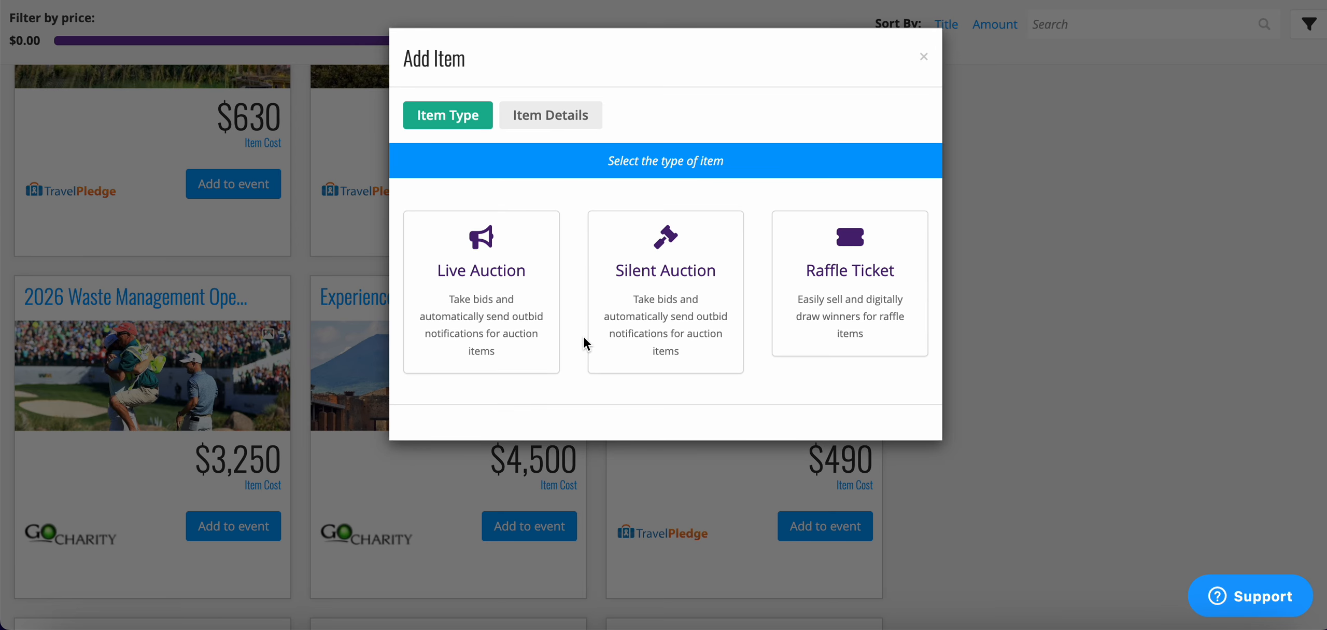
click(481, 292)
scroll(841, 495, down, 20)
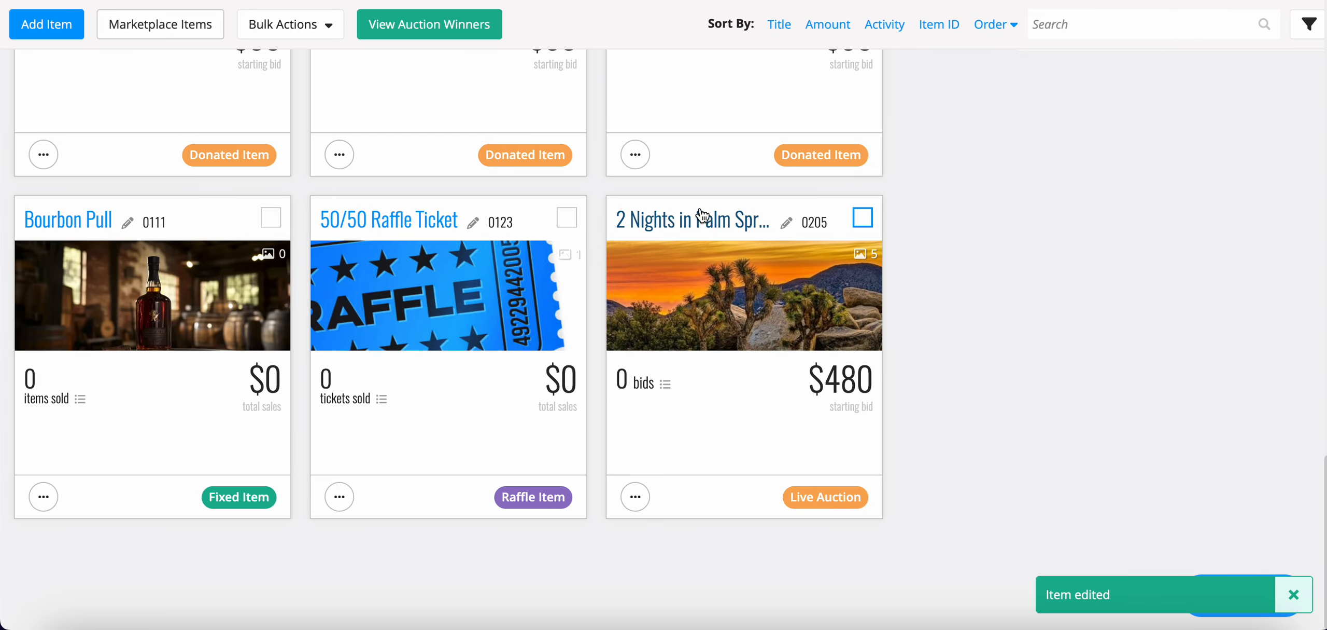
scroll(705, 223, up, 20)
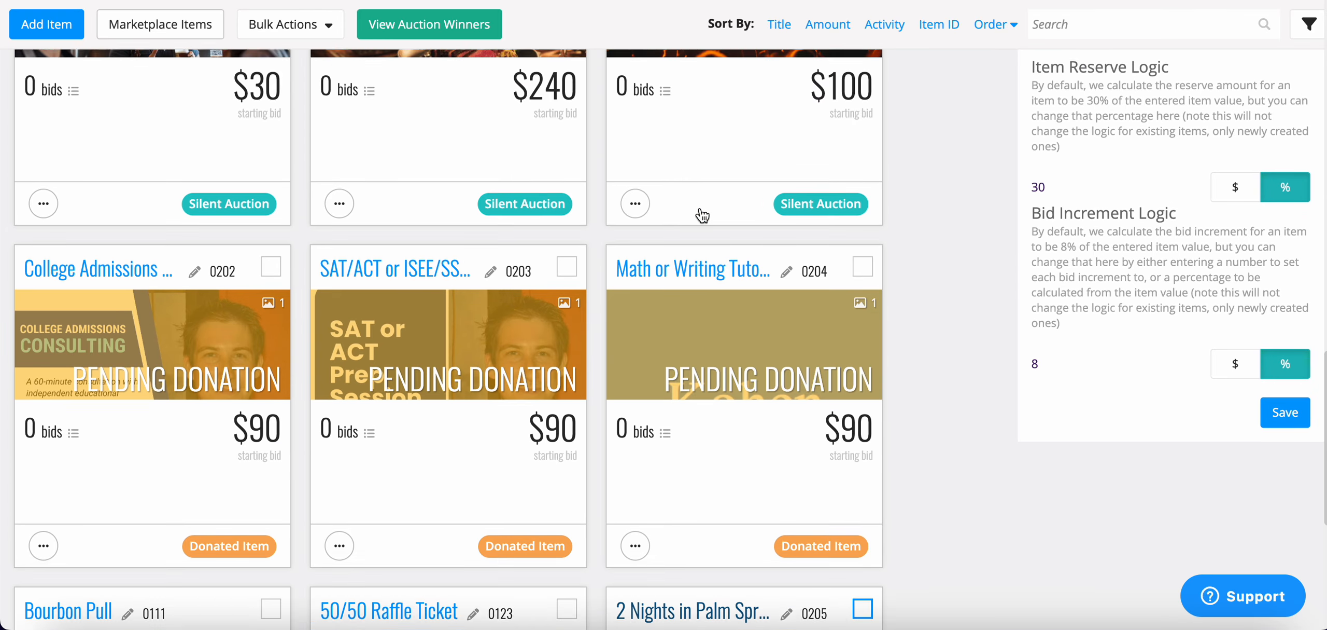
scroll(711, 237, up, 5)
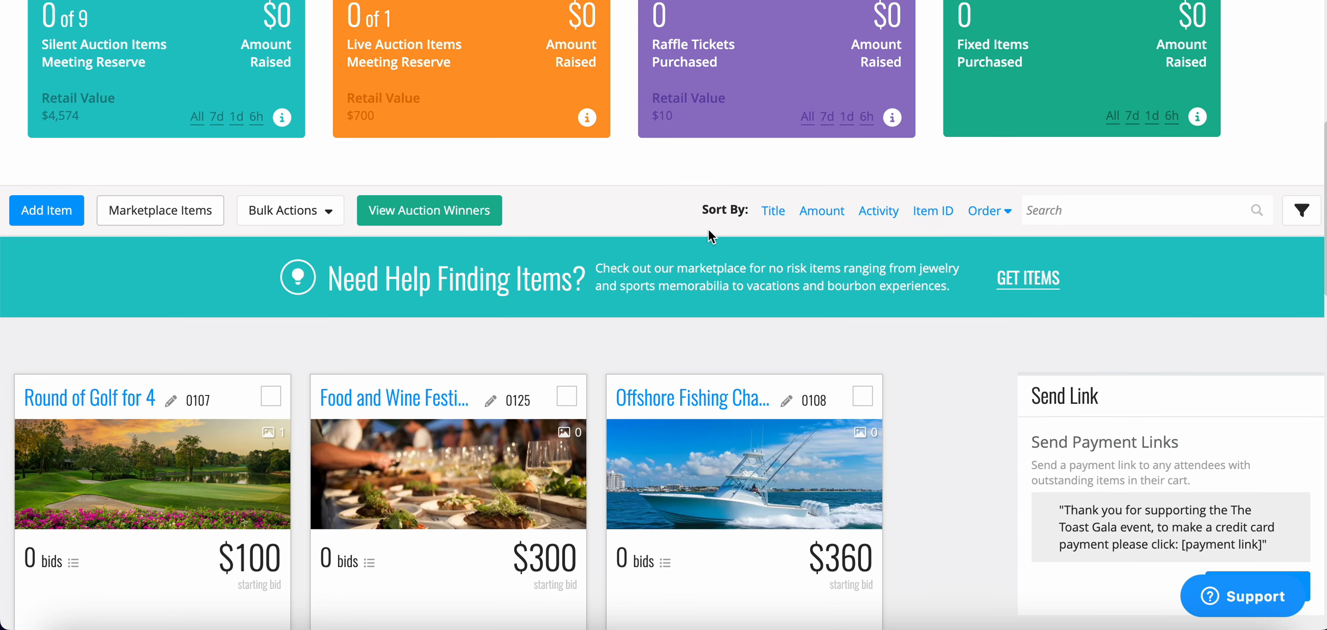